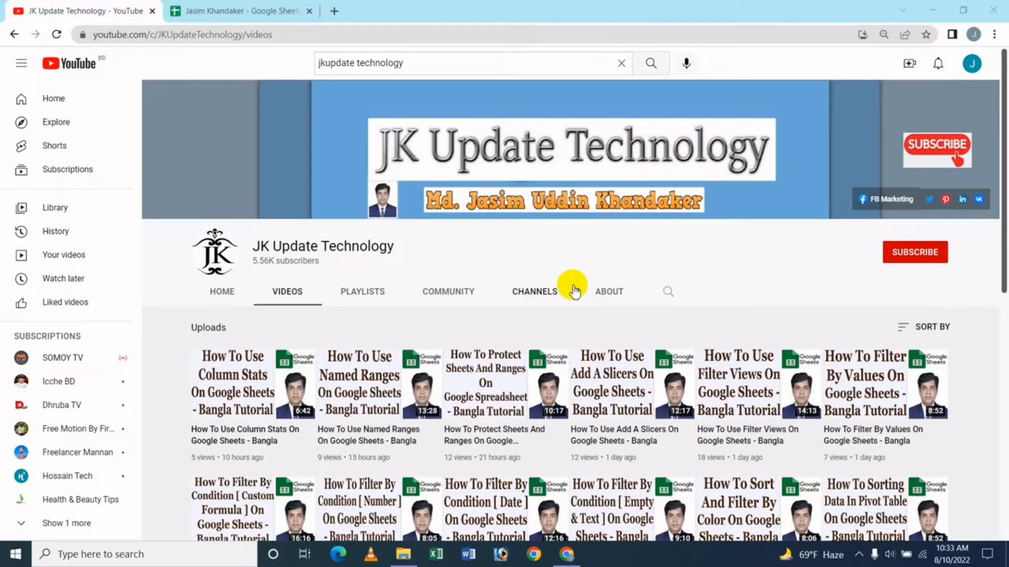
# Switch to the Google Sheets spreadsheet and open the data validation settings for cells A2:A15 under Employee Name.
pyautogui.click(269, 11)
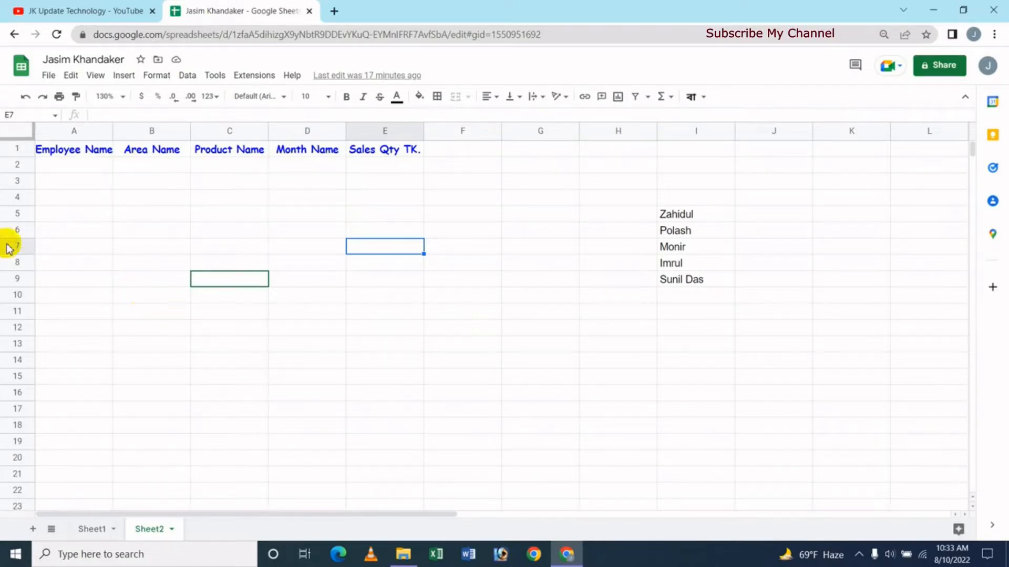
pyautogui.click(90, 169)
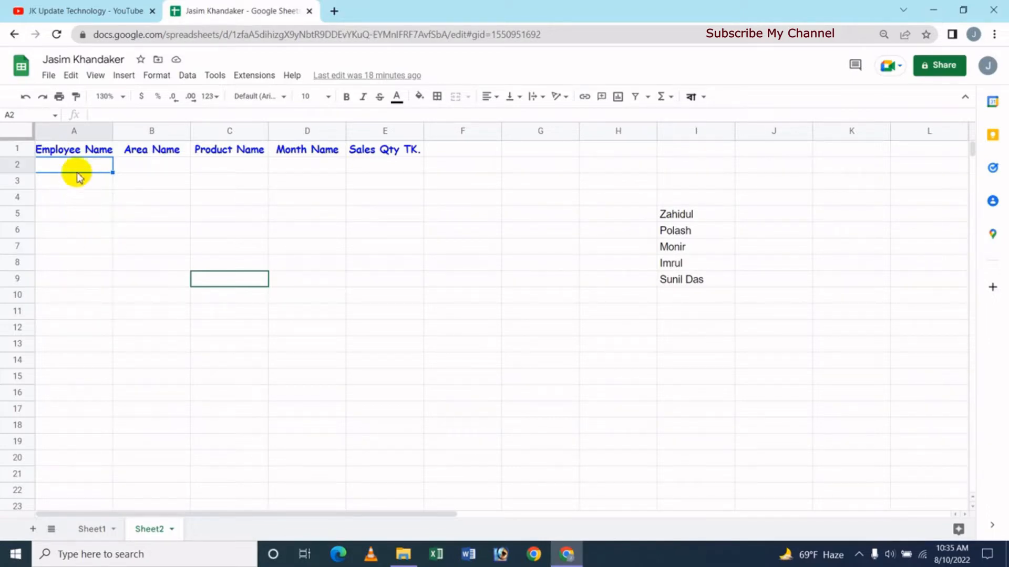
pyautogui.press('Down')
pyautogui.press('Down')
pyautogui.moveTo(81, 166); pyautogui.dragTo(85, 376)
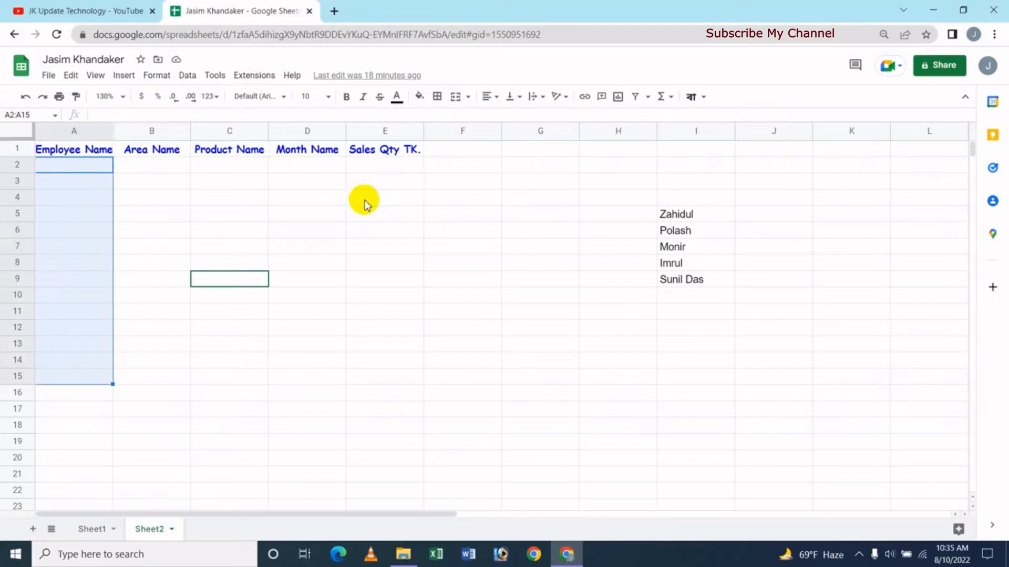
pyautogui.click(187, 76)
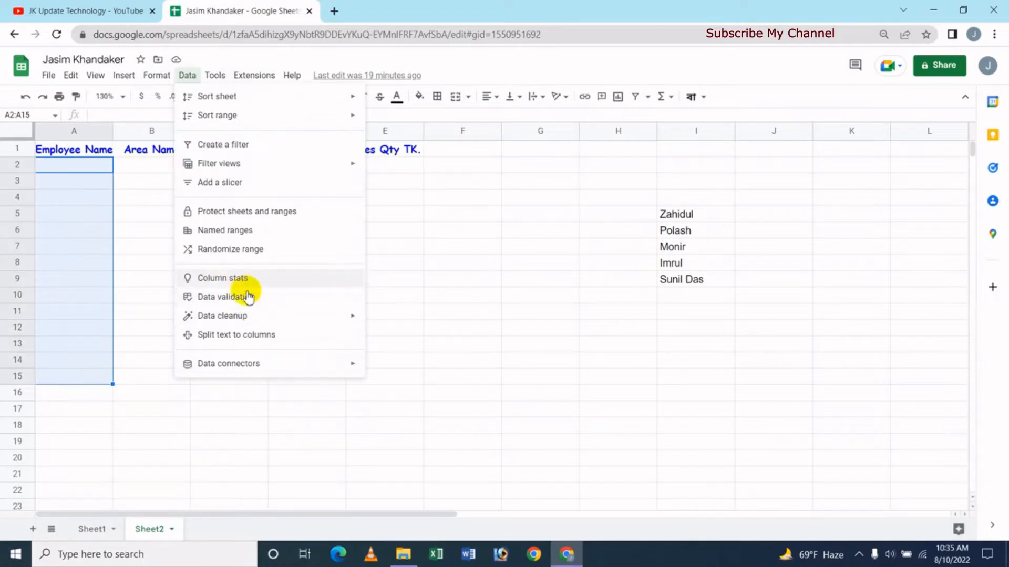
pyautogui.press('Escape')
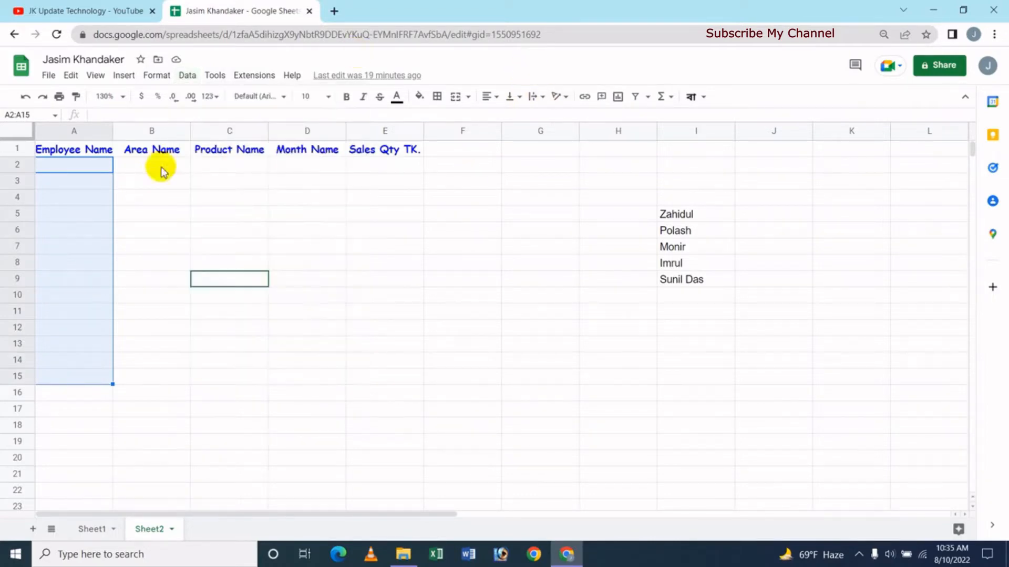
pyautogui.rightClick(82, 235)
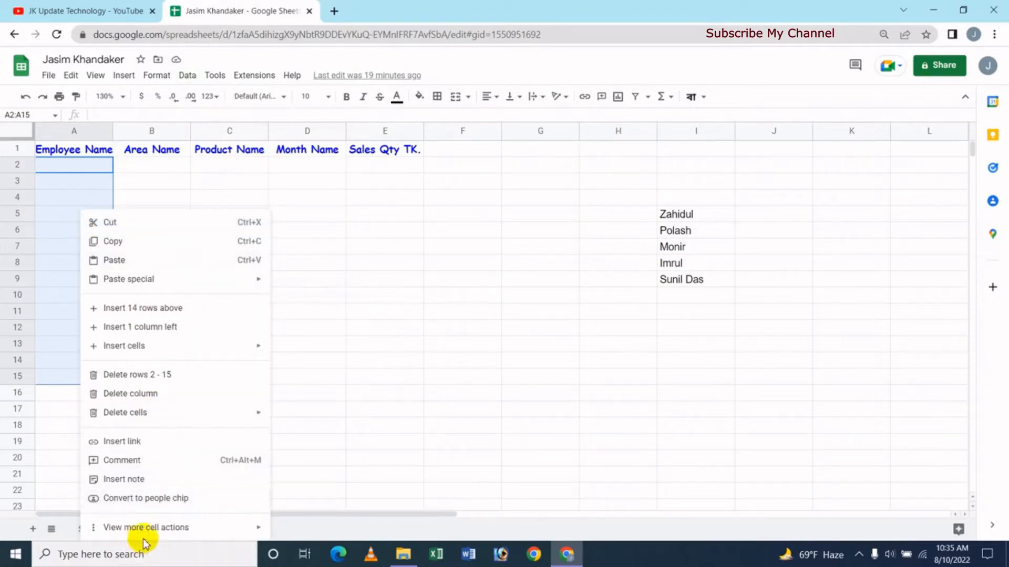
pyautogui.moveTo(175, 533)
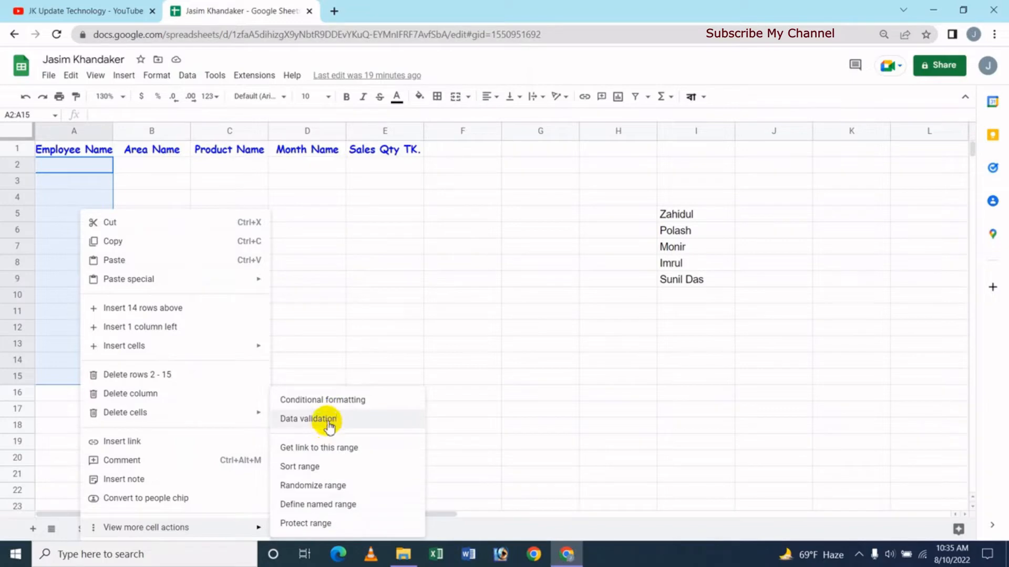
pyautogui.click(318, 421)
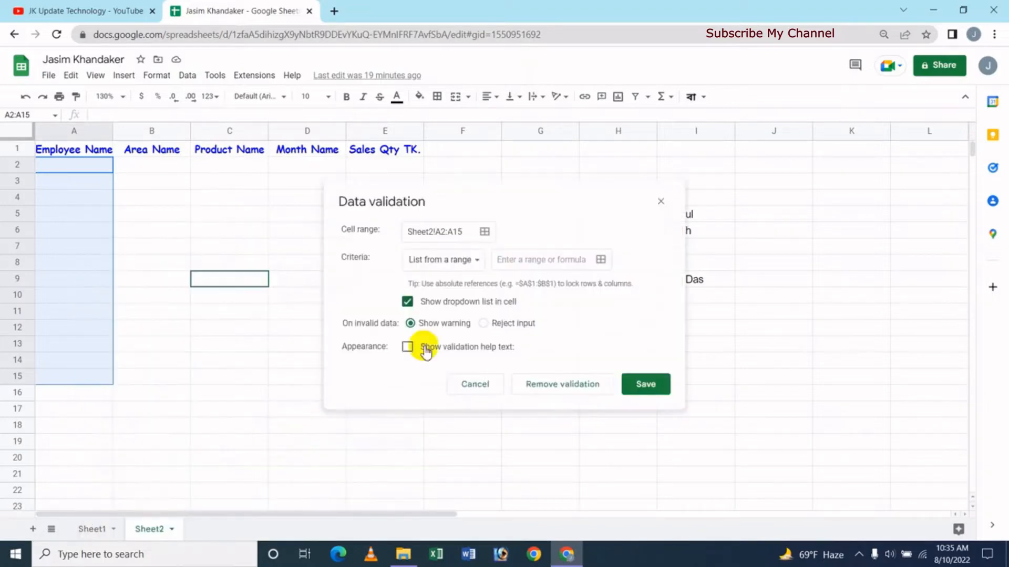
# Change the validation's cell range to A2:A21 by reselecting the Employee Name cells on the sheet.
pyautogui.moveTo(570, 232); pyautogui.dragTo(439, 241)
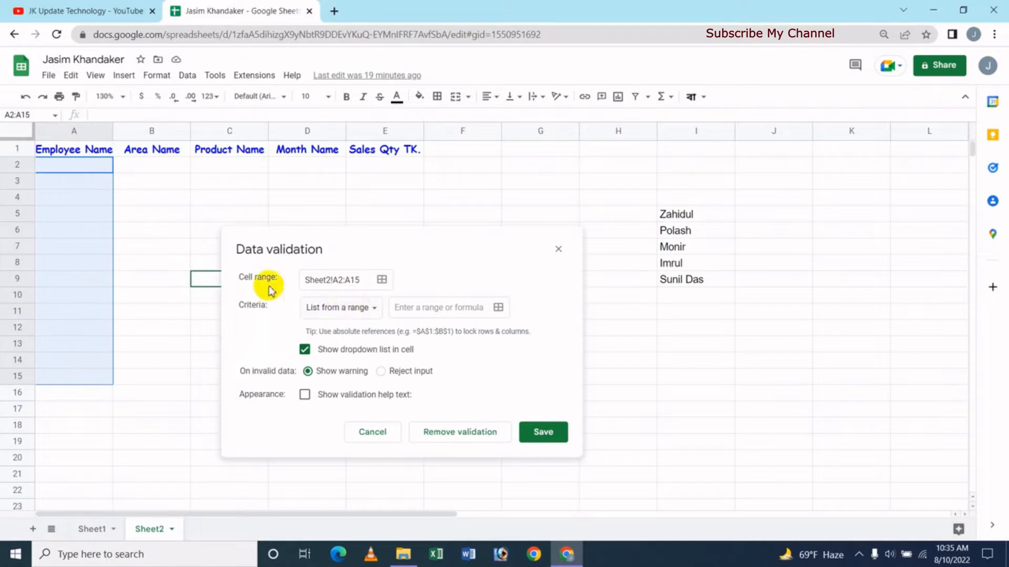
pyautogui.click(382, 279)
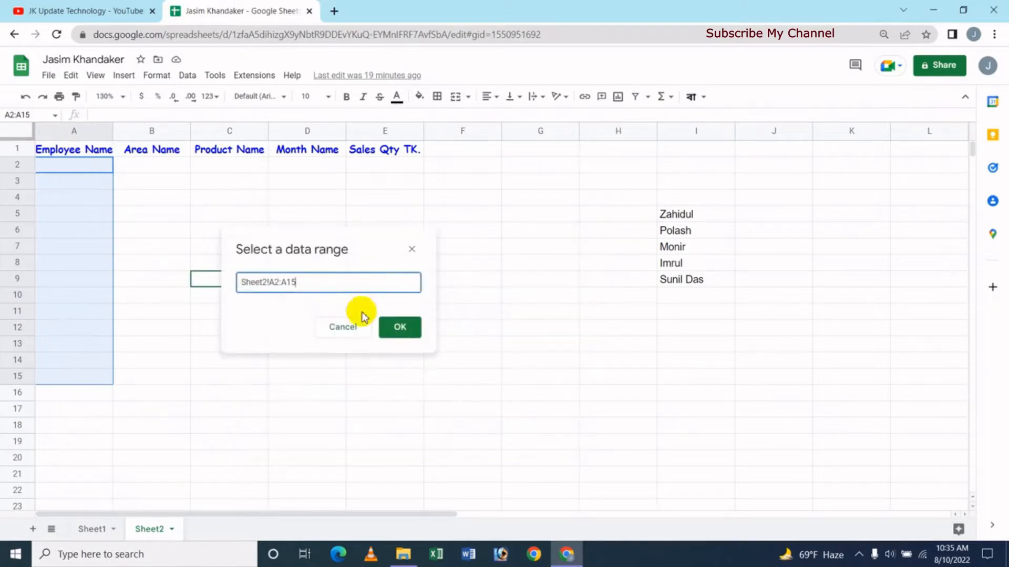
pyautogui.moveTo(322, 282); pyautogui.dragTo(214, 282)
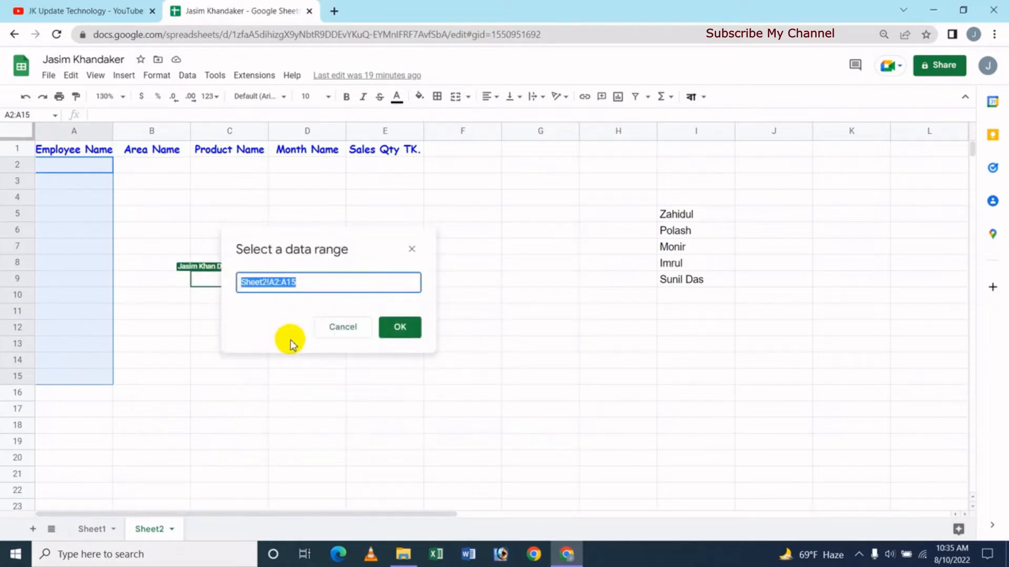
pyautogui.press('BackSpace')
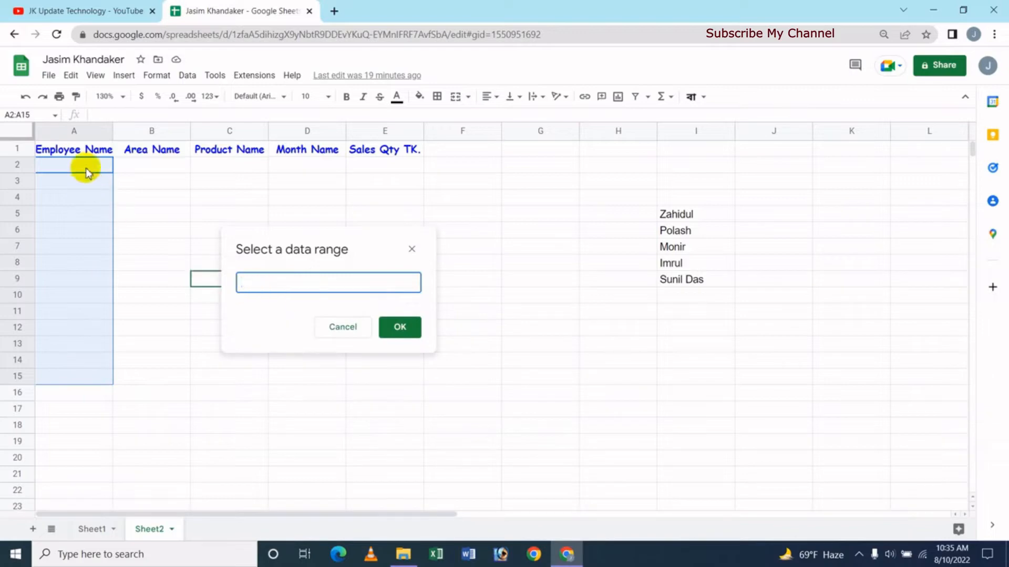
pyautogui.click(85, 172)
pyautogui.moveTo(86, 172); pyautogui.dragTo(106, 483)
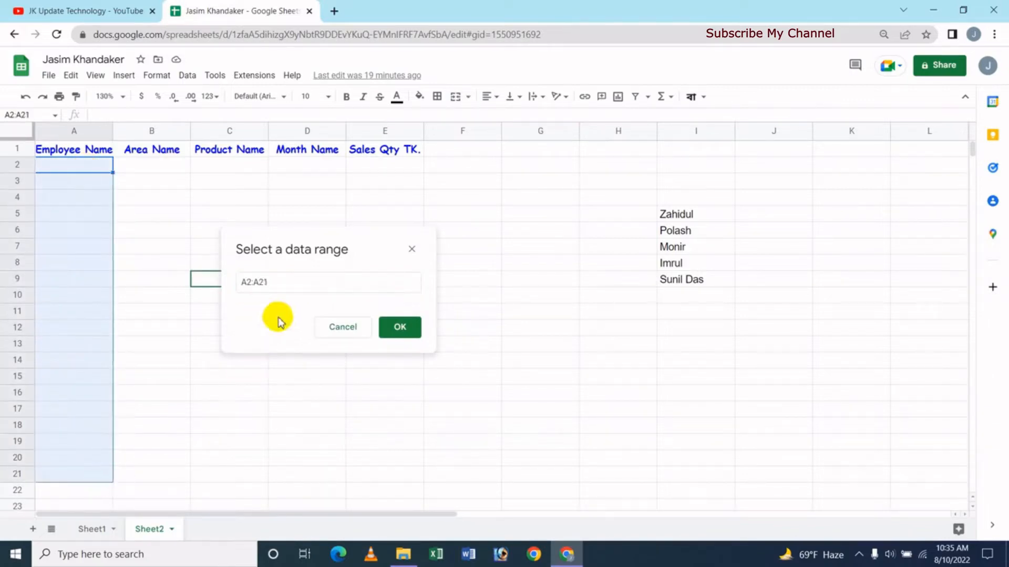
pyautogui.click(412, 331)
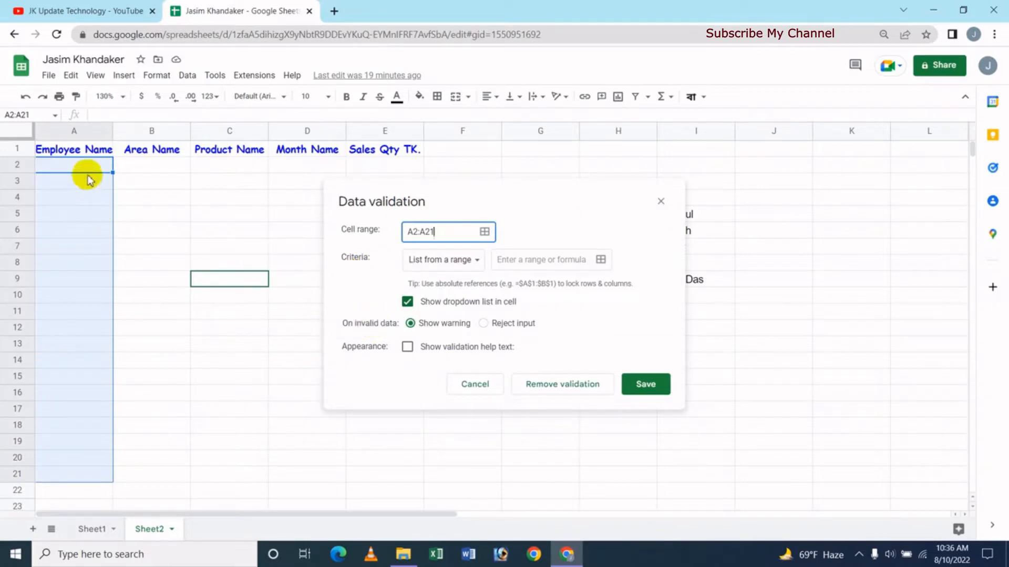
# Set the validation criteria to List from a range using the employee names in I5:I9 and save the rule.
pyautogui.click(478, 265)
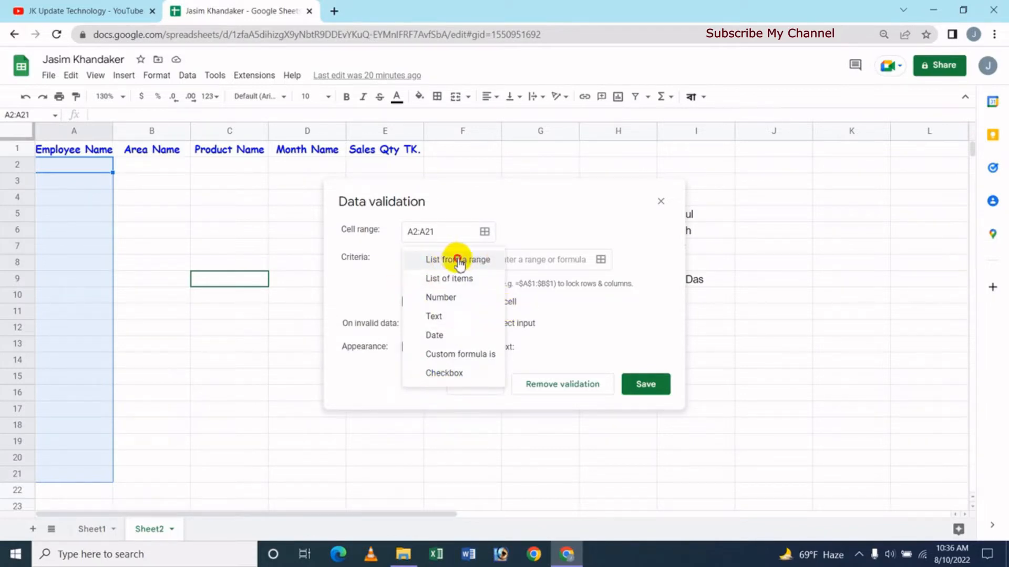
pyautogui.click(459, 260)
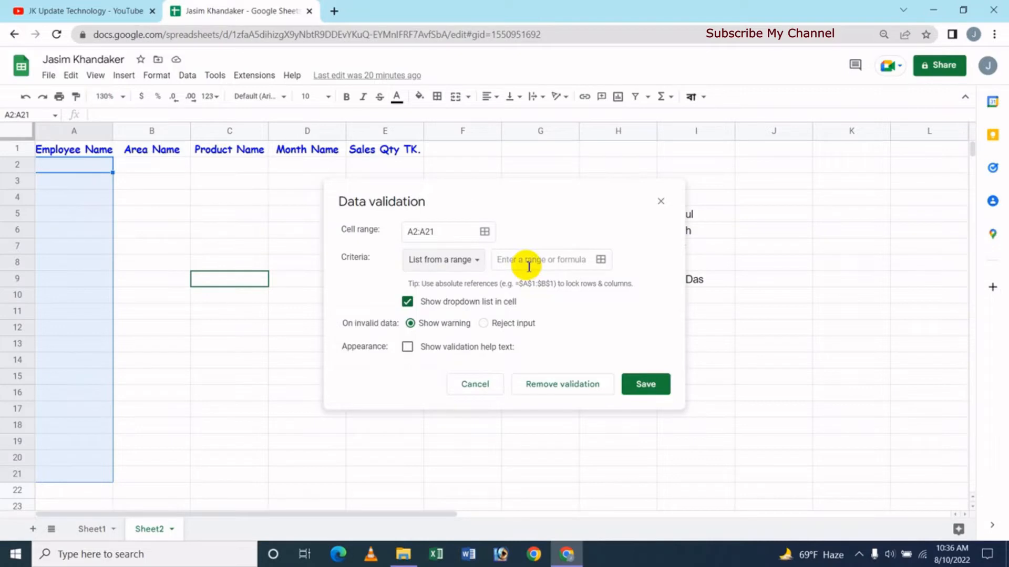
pyautogui.moveTo(567, 203); pyautogui.dragTo(500, 216)
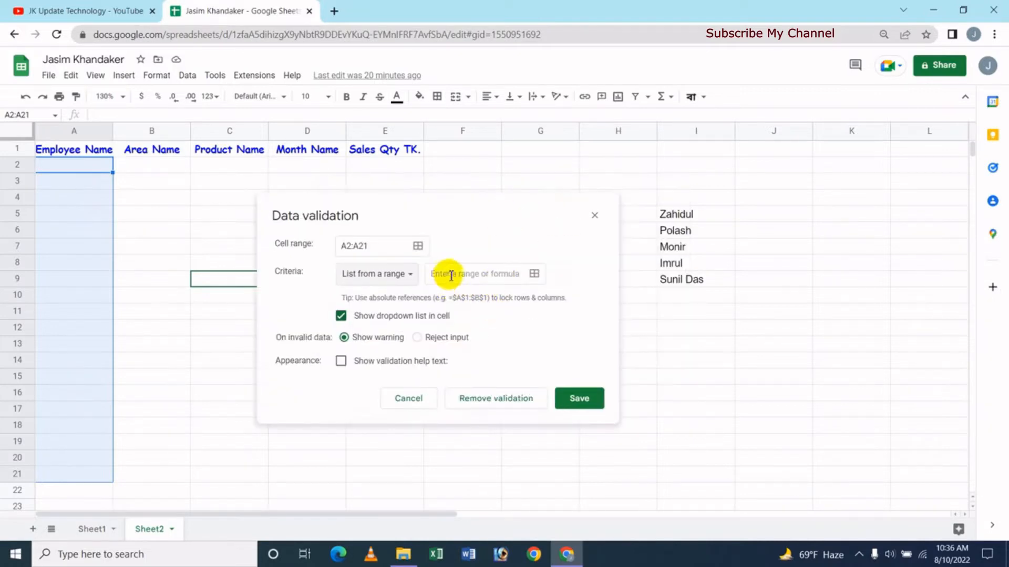
pyautogui.click(482, 277)
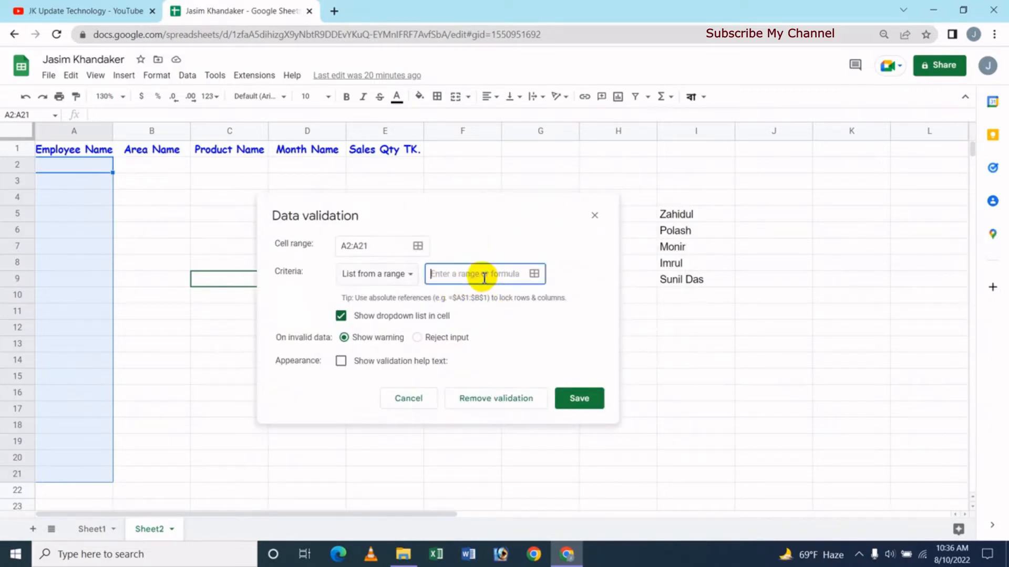
pyautogui.click(534, 274)
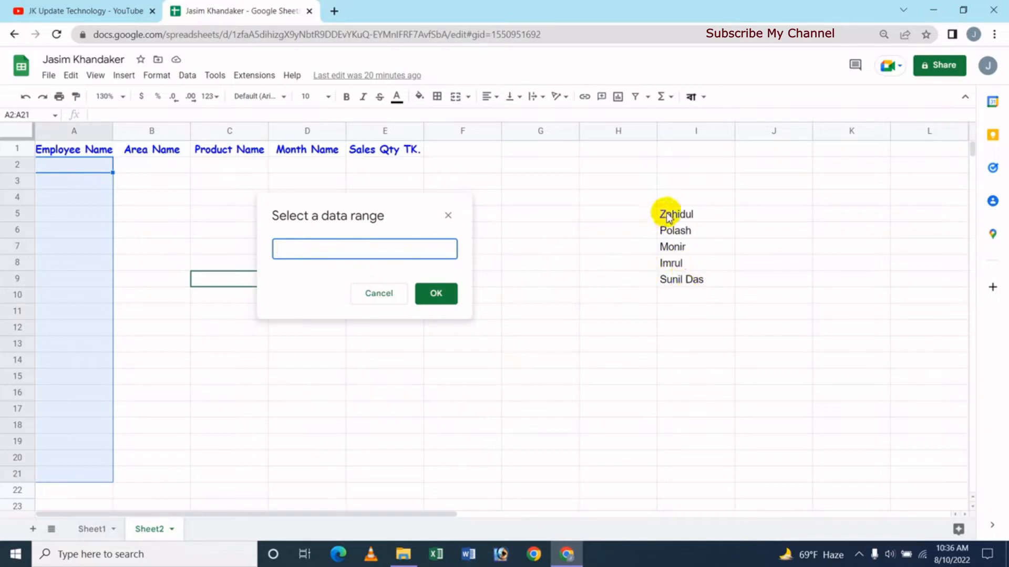
pyautogui.moveTo(668, 216); pyautogui.dragTo(674, 285)
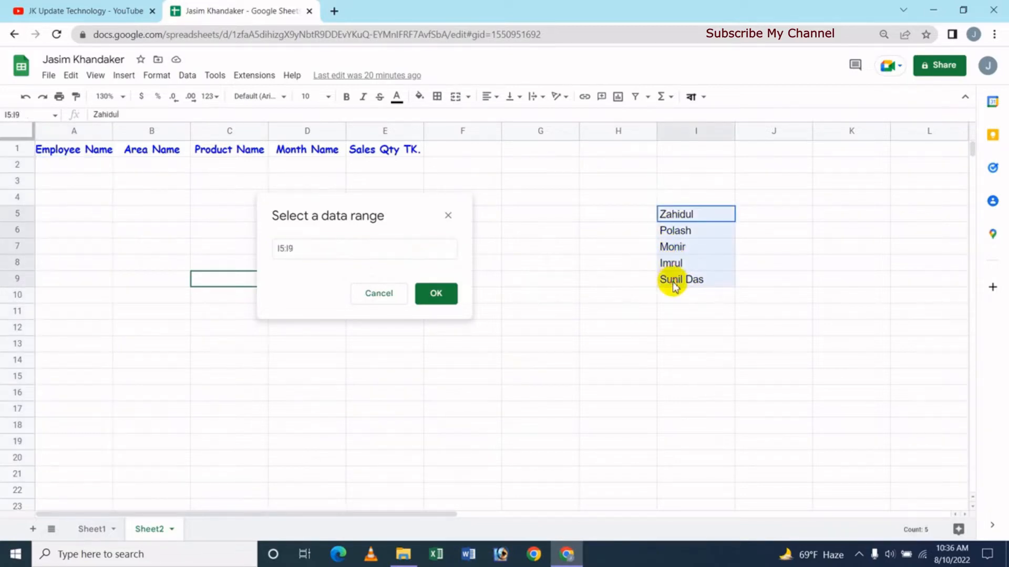
pyautogui.click(436, 294)
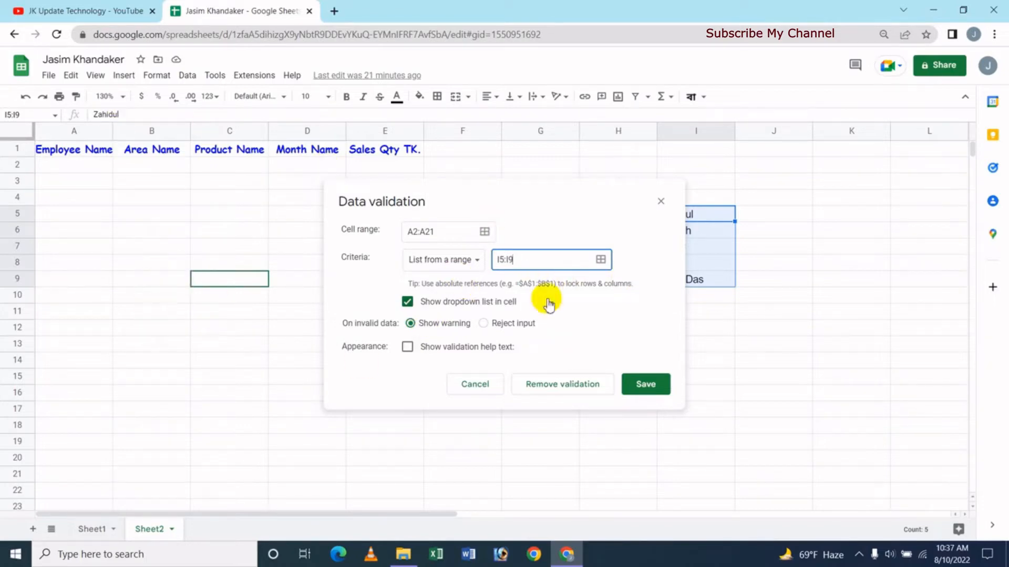
pyautogui.click(654, 389)
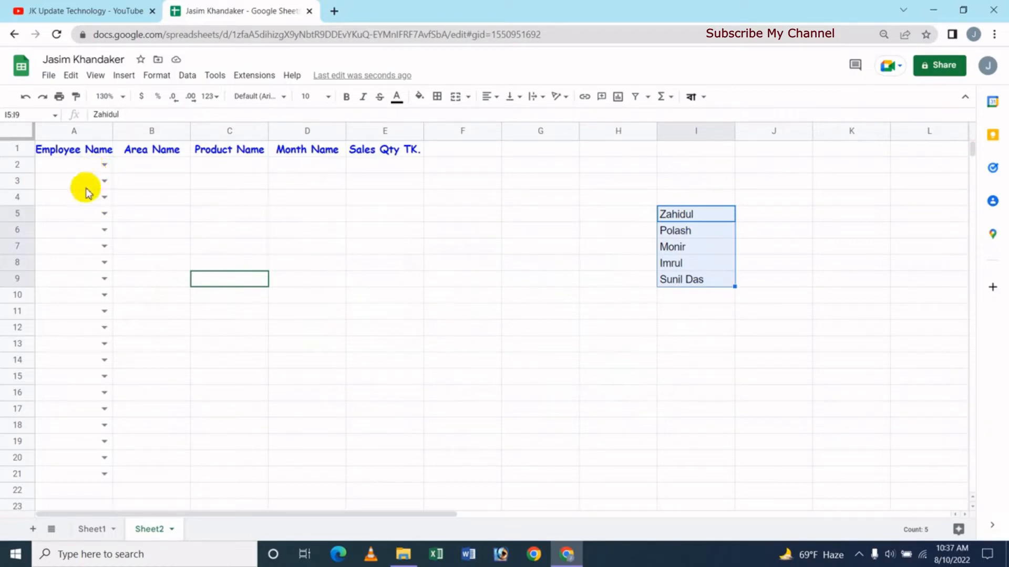
# Choose the first listed employee in cell A2 and the third listed employee in cells A3 and A5 from their dropdowns.
pyautogui.click(103, 167)
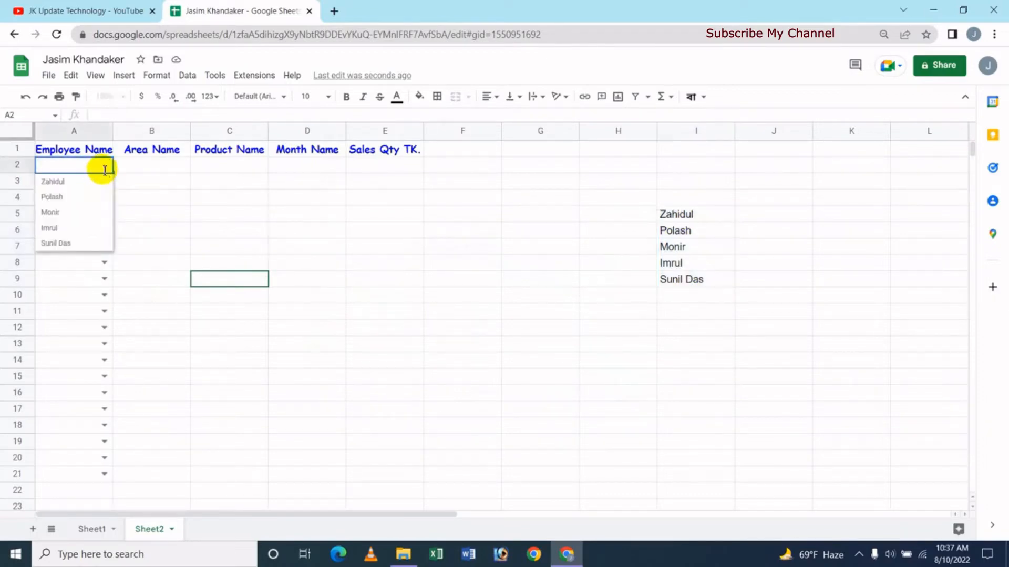
pyautogui.click(74, 185)
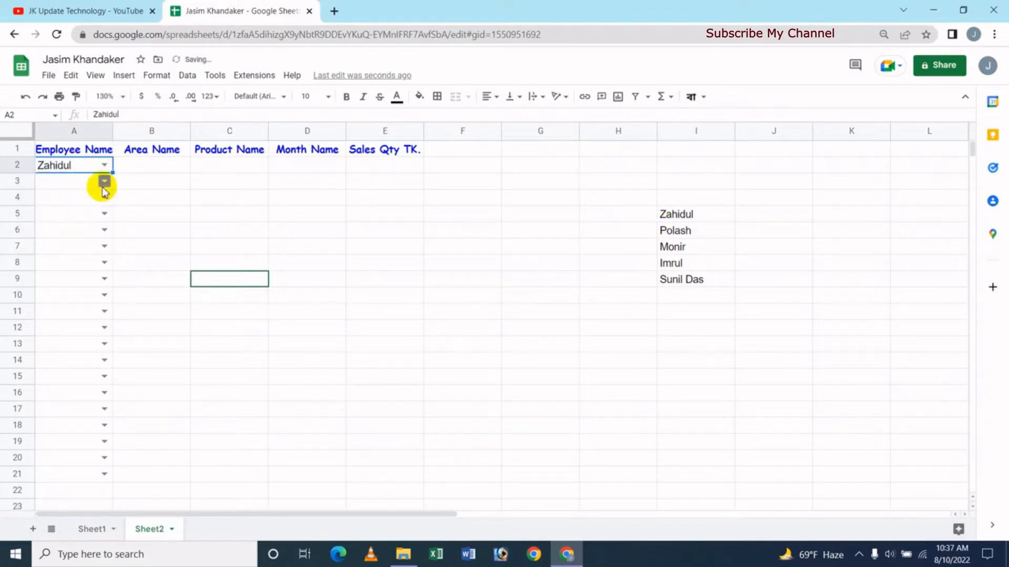
pyautogui.click(104, 182)
pyautogui.click(57, 232)
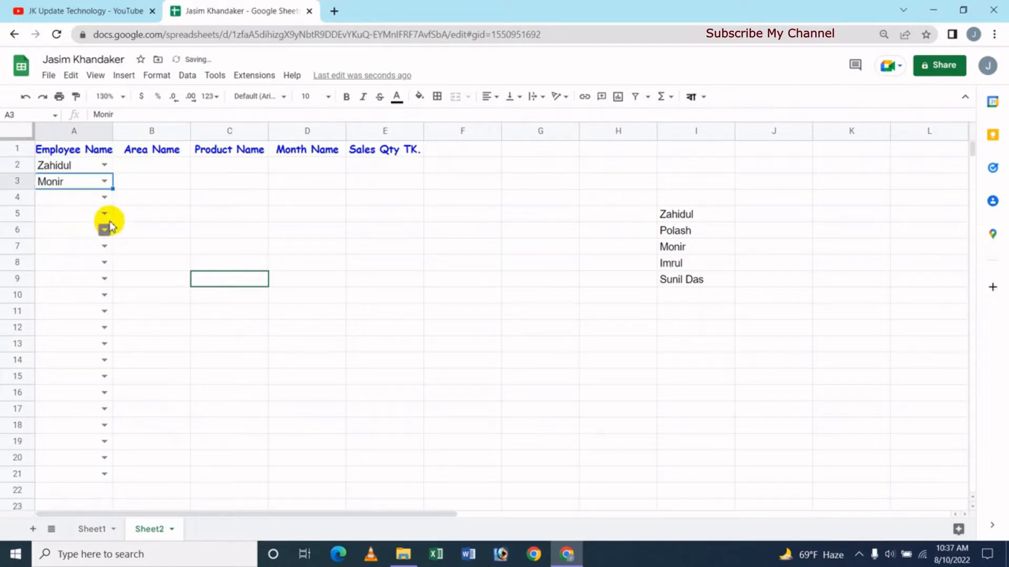
pyautogui.click(104, 214)
pyautogui.click(56, 261)
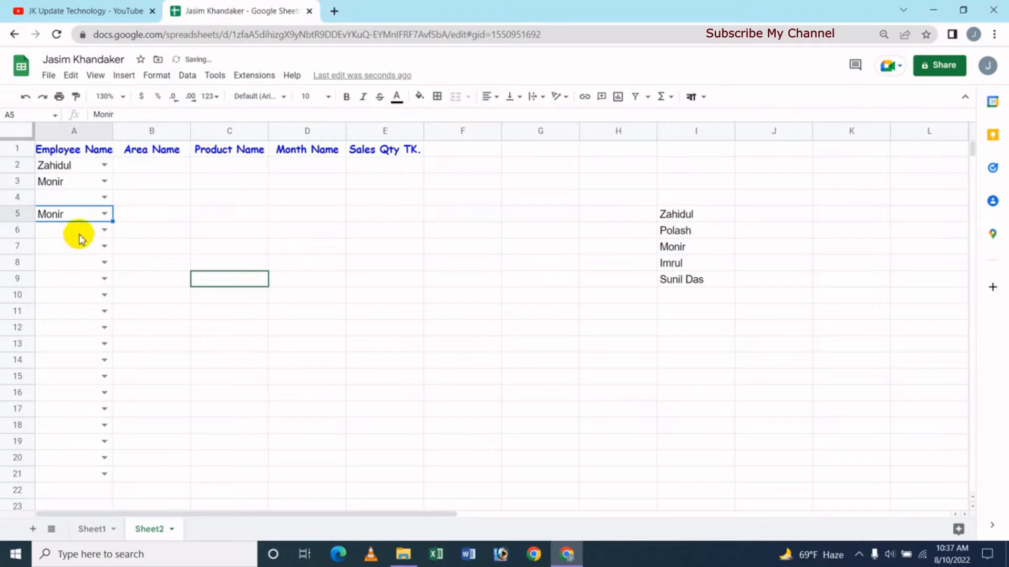
# Enter an employee name missing from the source list in cell A4 and check the cell's validation marker.
pyautogui.click(80, 199)
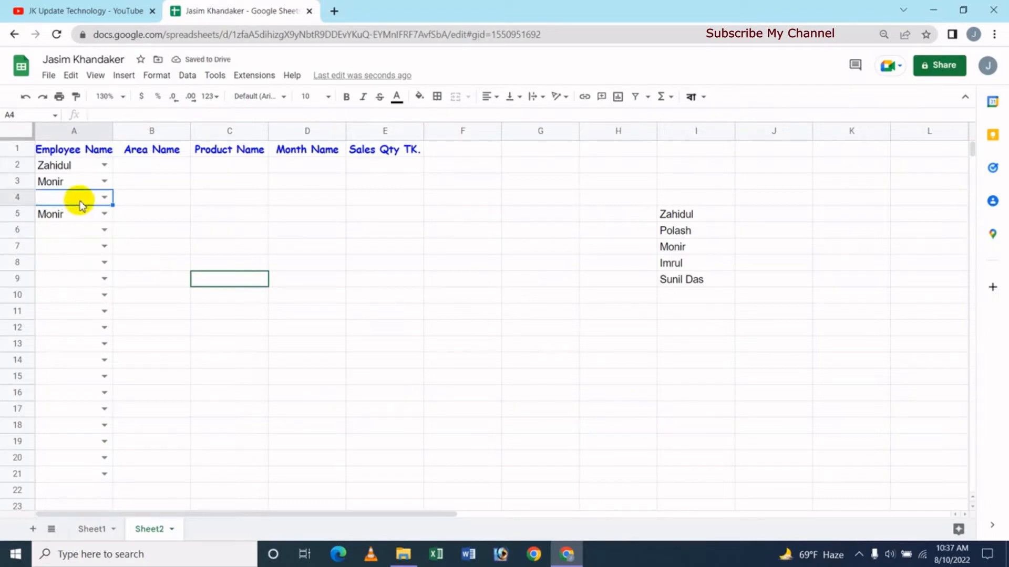
pyautogui.click(104, 197)
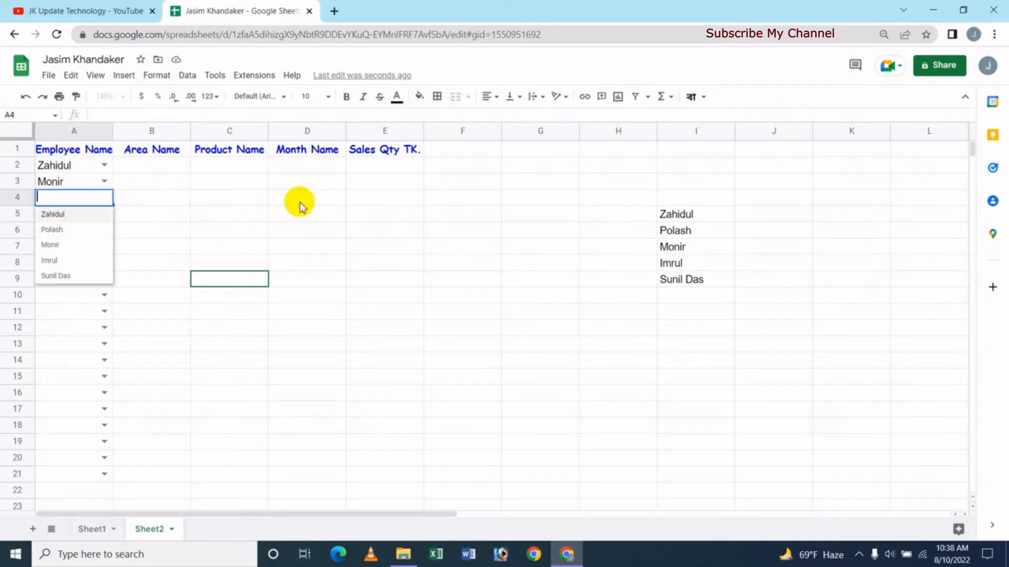
pyautogui.write('hasan')
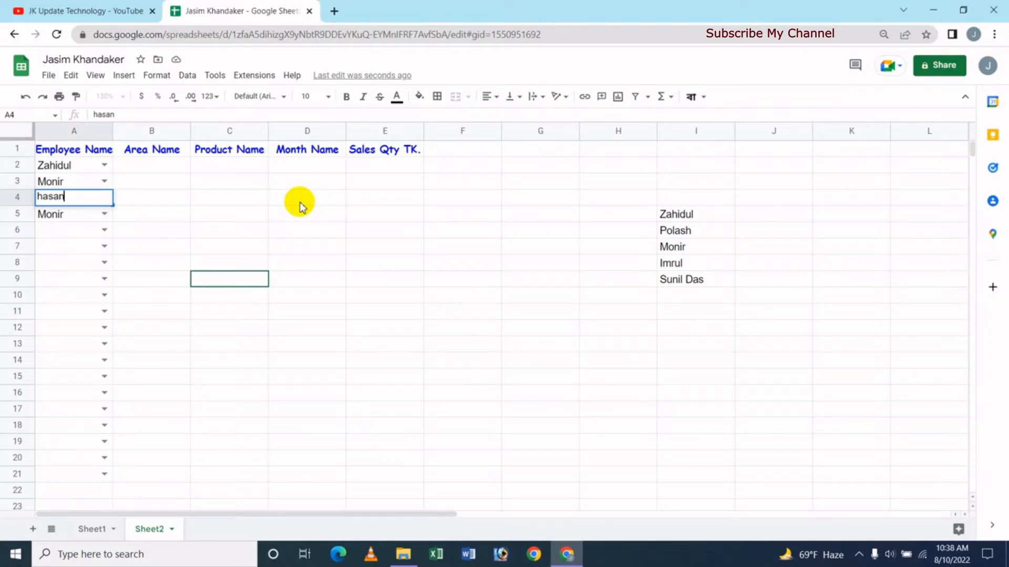
pyautogui.click(71, 232)
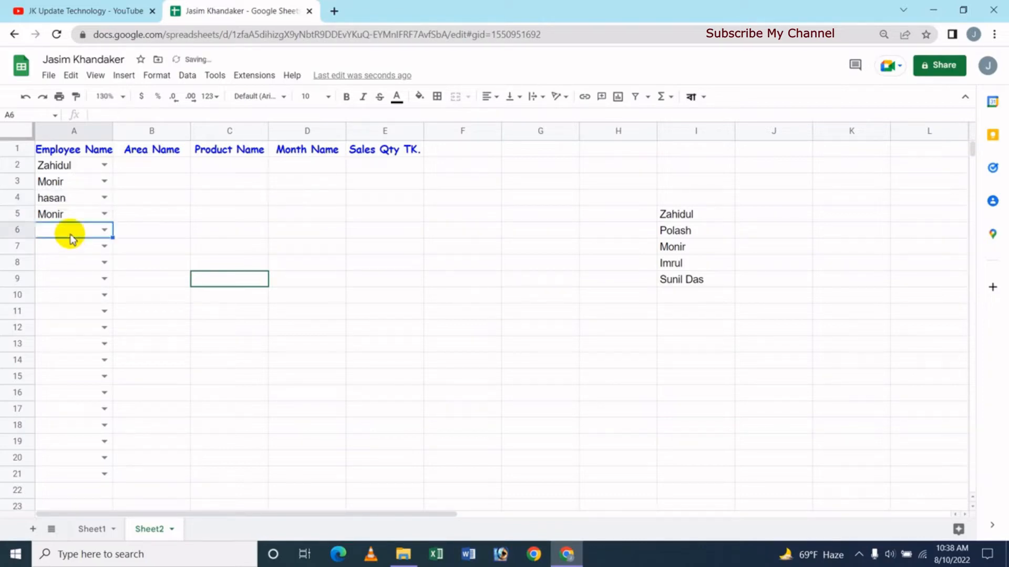
pyautogui.moveTo(110, 197)
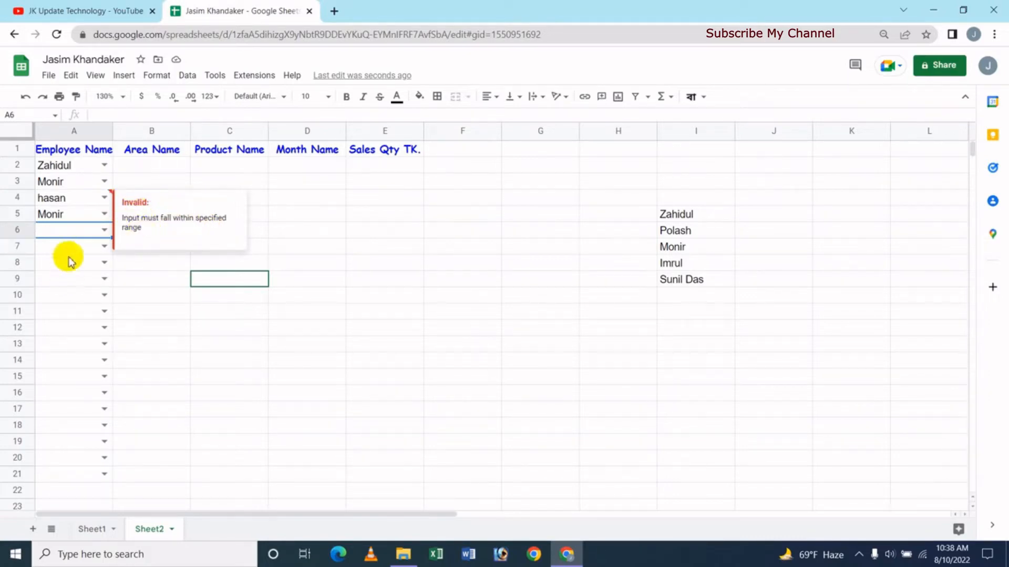
# Choose the third listed employee in cell A7 and enter a name missing from the source list in cell A8.
pyautogui.click(99, 251)
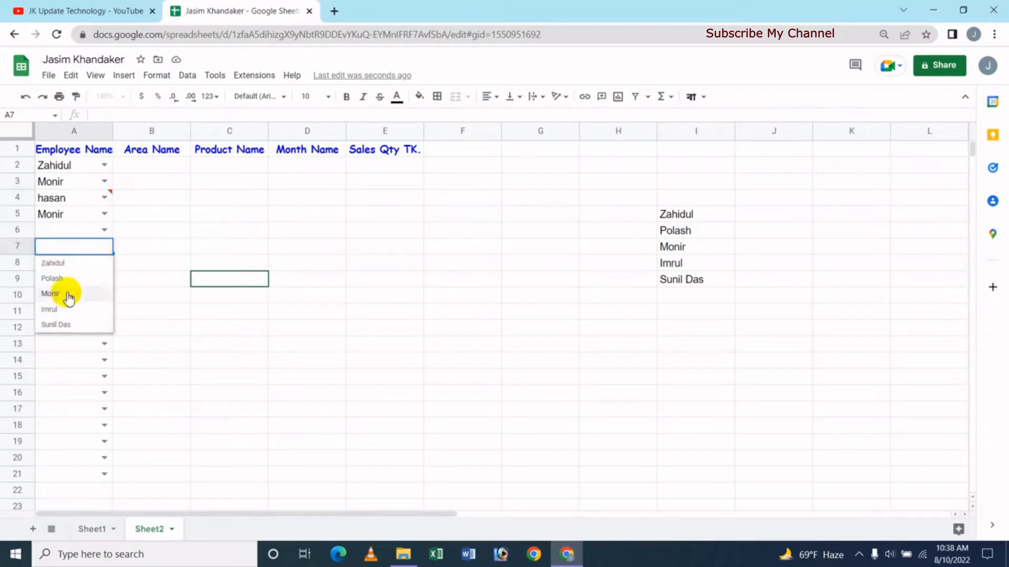
pyautogui.click(65, 297)
pyautogui.click(105, 263)
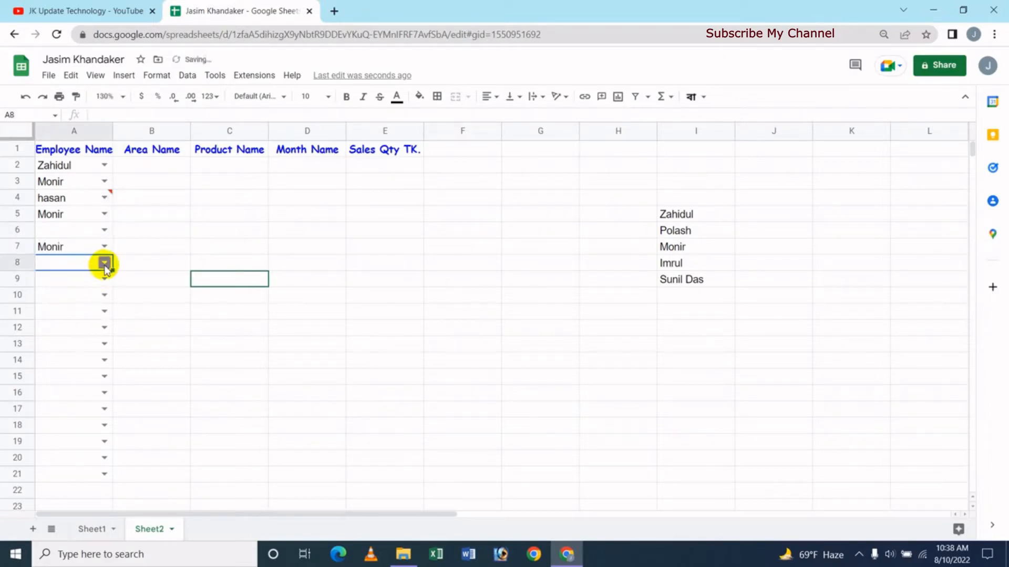
pyautogui.click(61, 266)
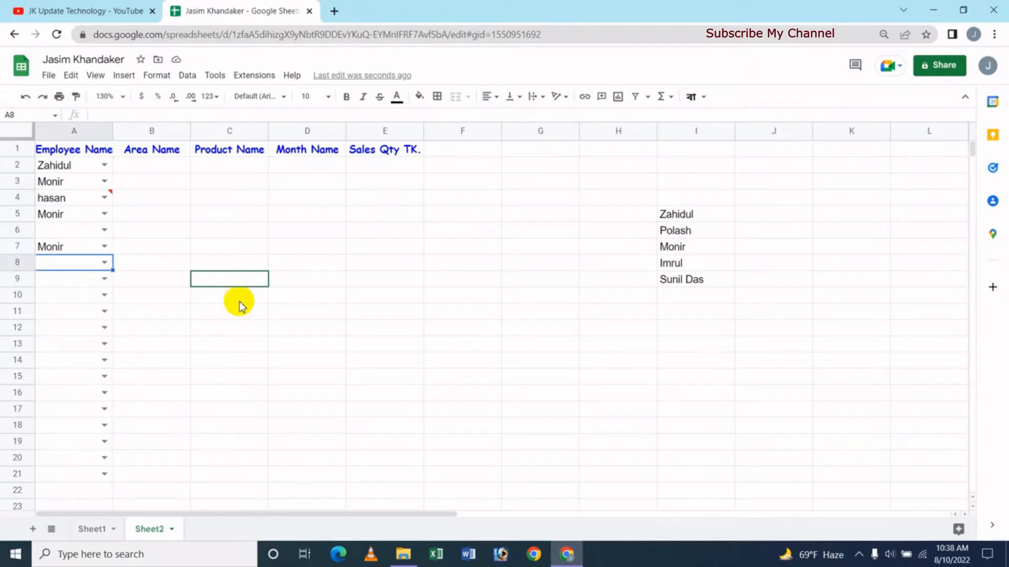
pyautogui.write('ponir')
pyautogui.press('Return')
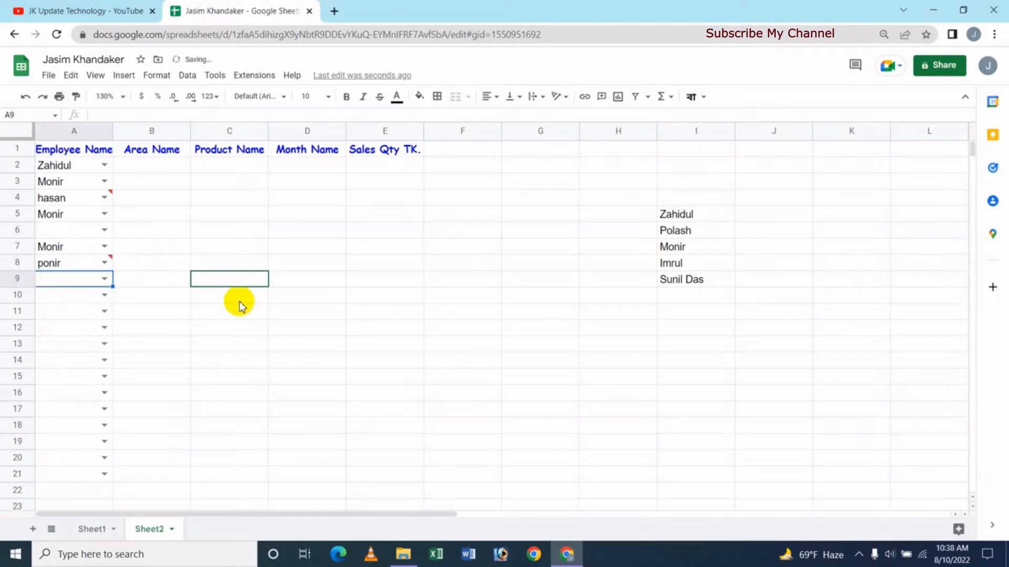
# Set the validation rule for A2:A21 to reject invalid input and show the default validation help text, and save it.
pyautogui.moveTo(105, 265)
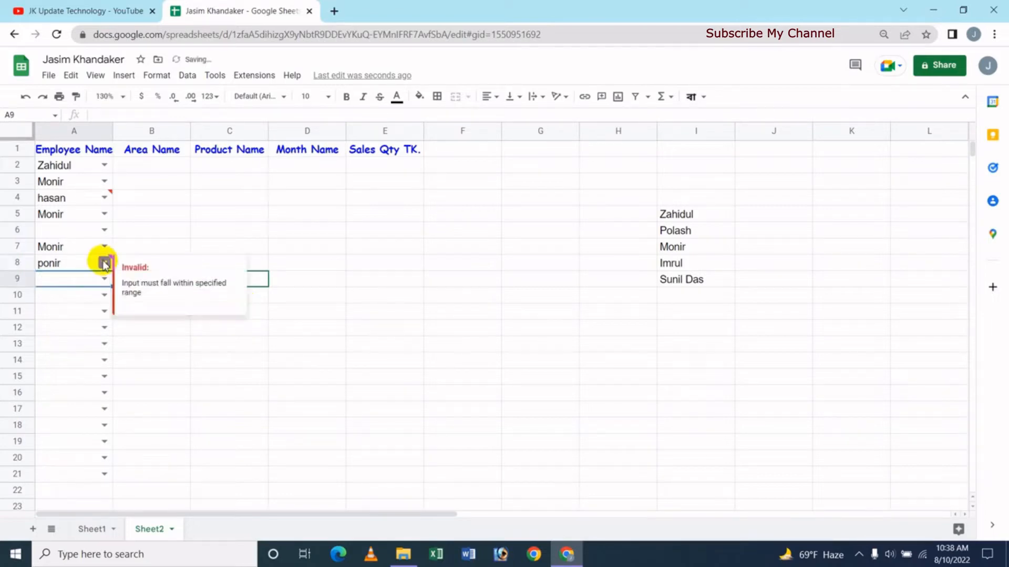
pyautogui.click(75, 268)
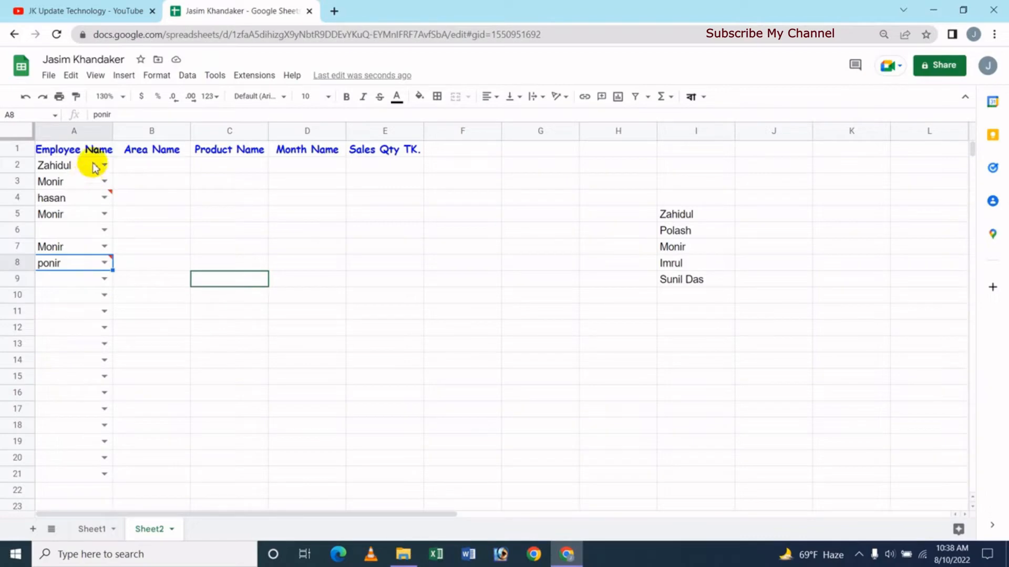
pyautogui.moveTo(95, 167); pyautogui.dragTo(105, 472)
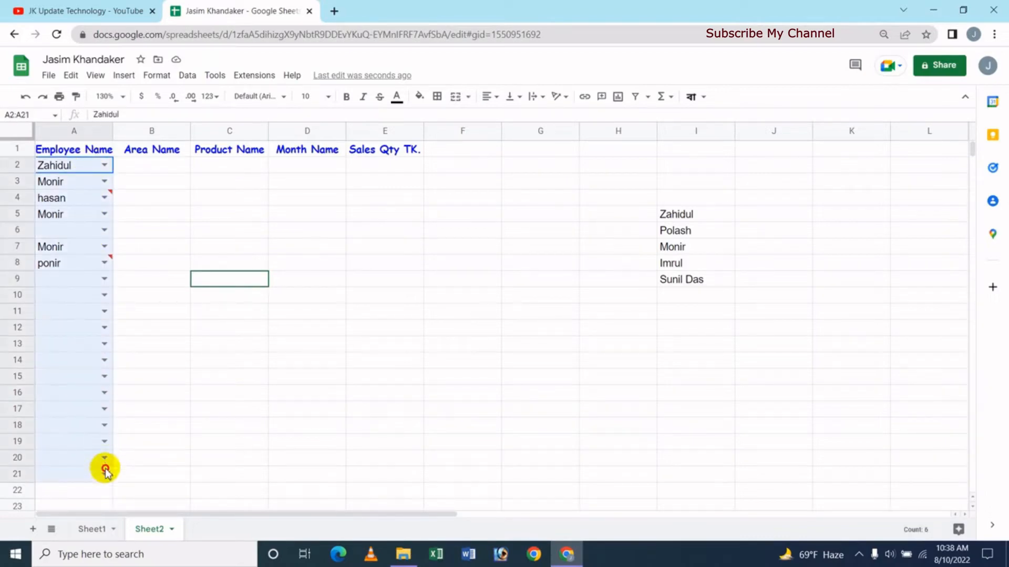
pyautogui.click(187, 75)
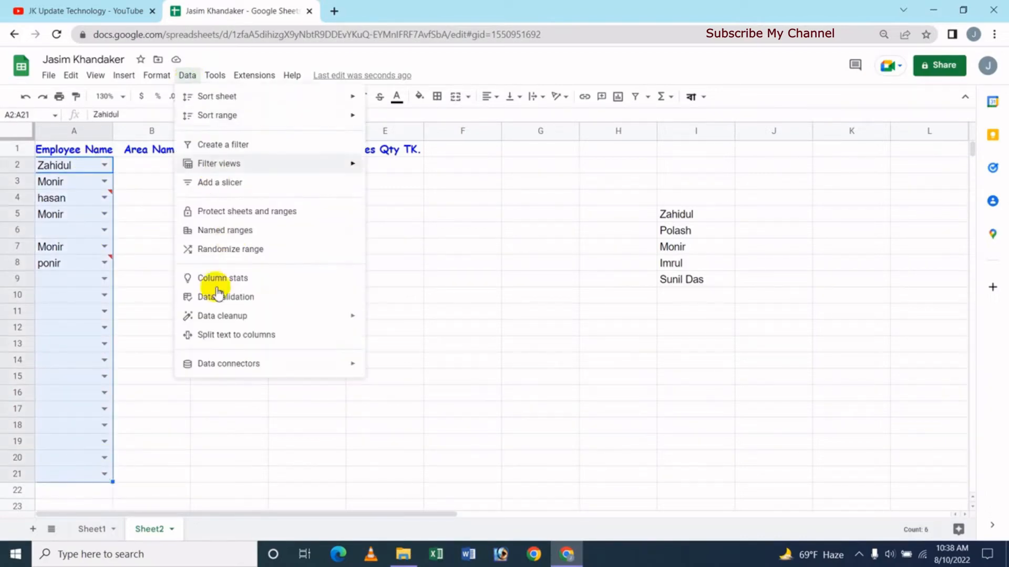
pyautogui.click(261, 297)
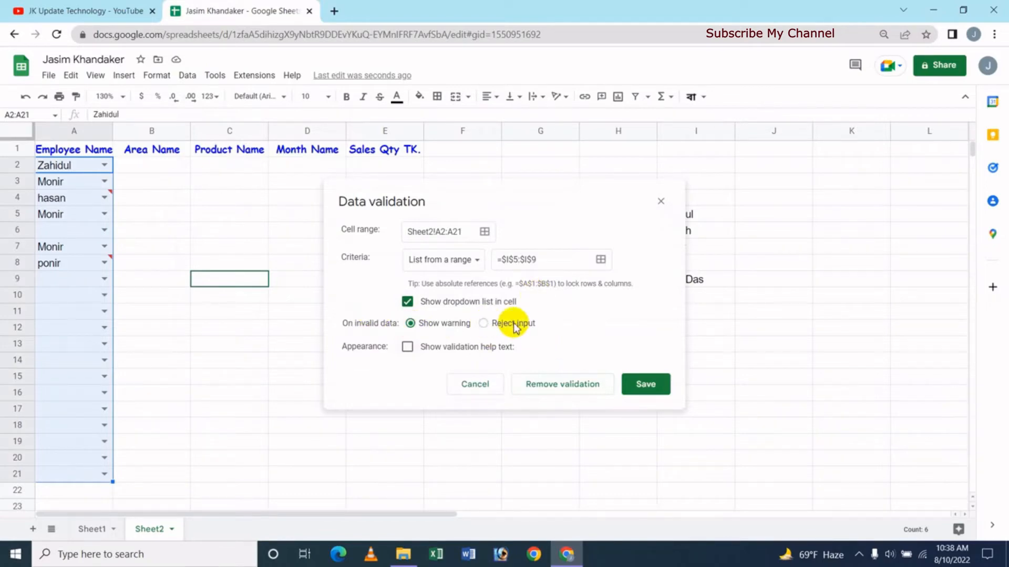
pyautogui.click(487, 324)
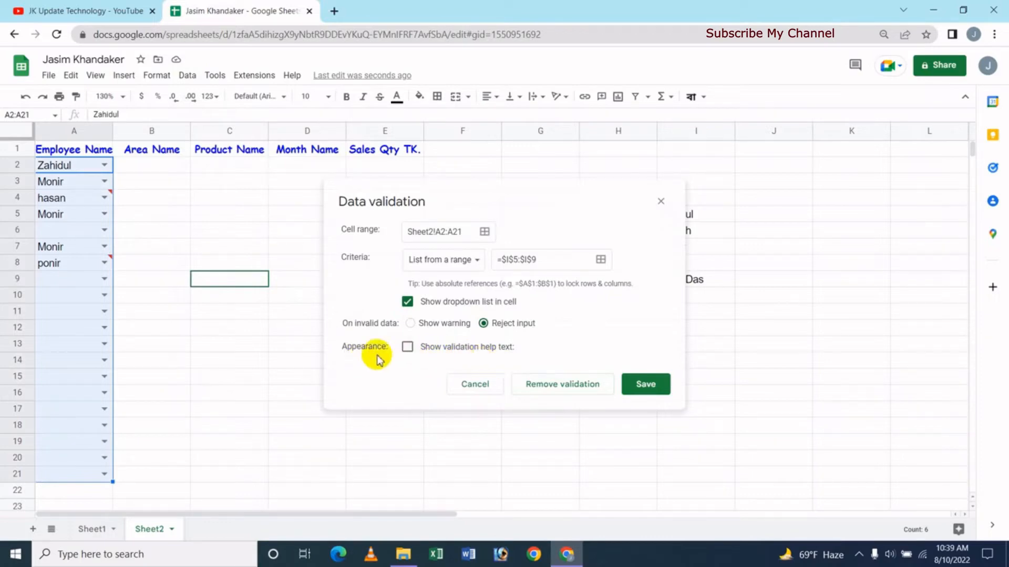
pyautogui.click(408, 348)
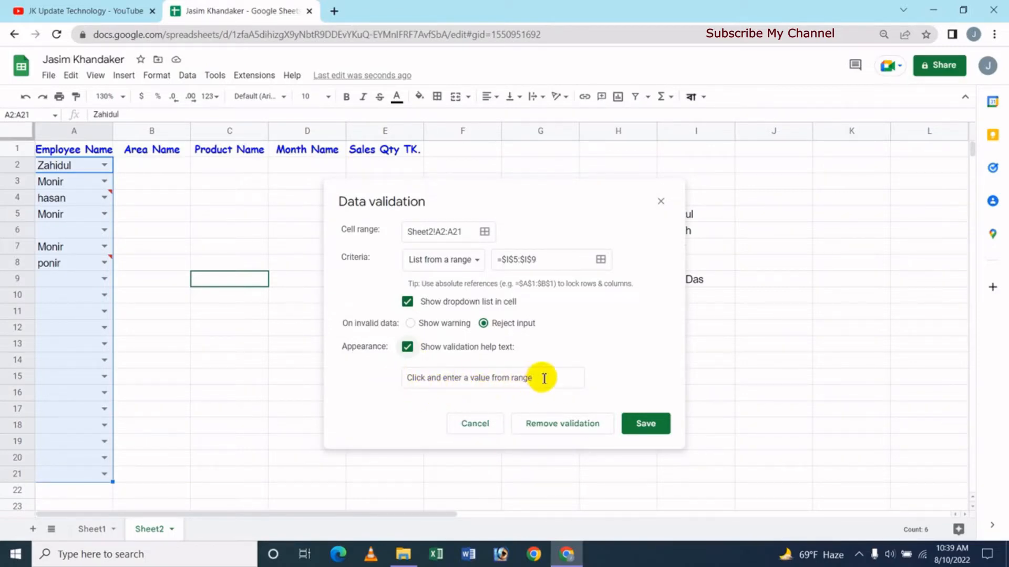
pyautogui.moveTo(534, 377); pyautogui.dragTo(405, 378)
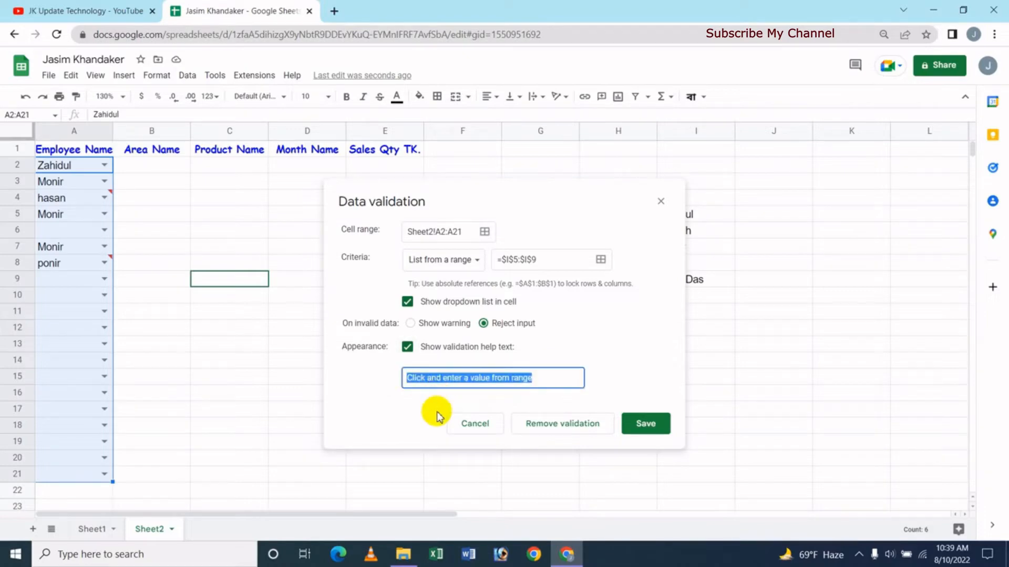
pyautogui.press('BackSpace')
pyautogui.hotkey('ctrl', 'z')
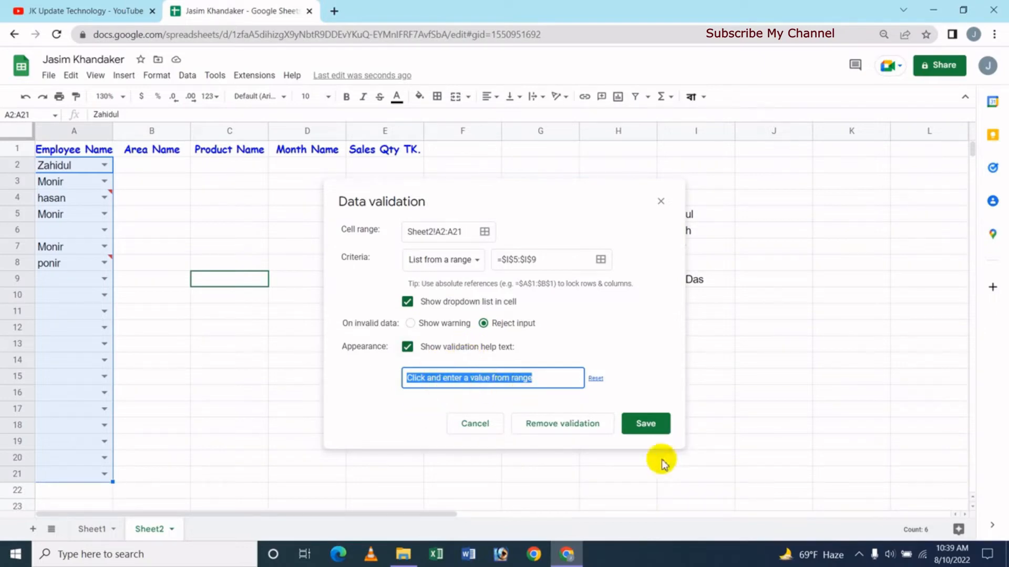
pyautogui.click(654, 428)
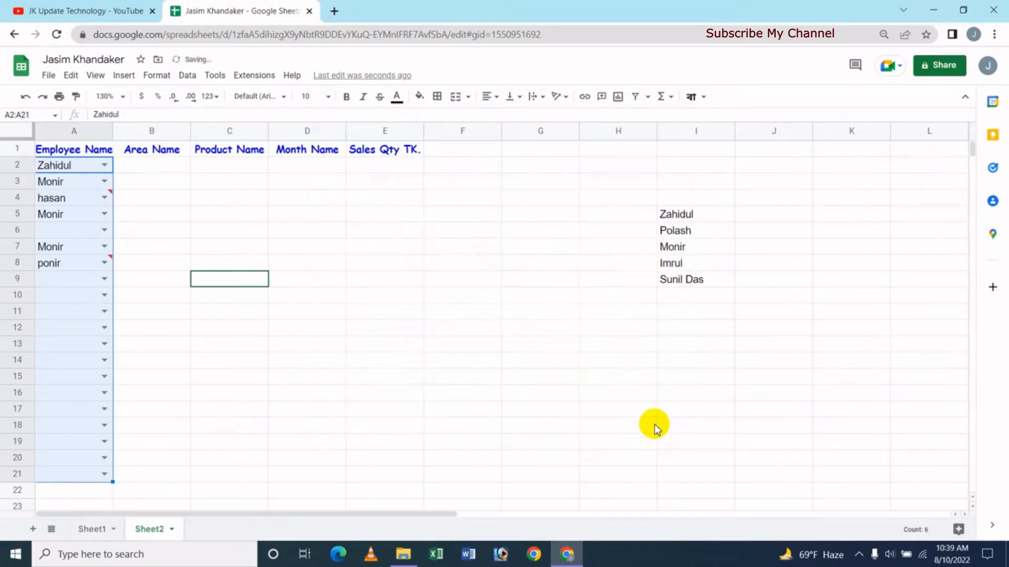
# Choose the second listed employee in cell A9 from its dropdown.
pyautogui.click(81, 283)
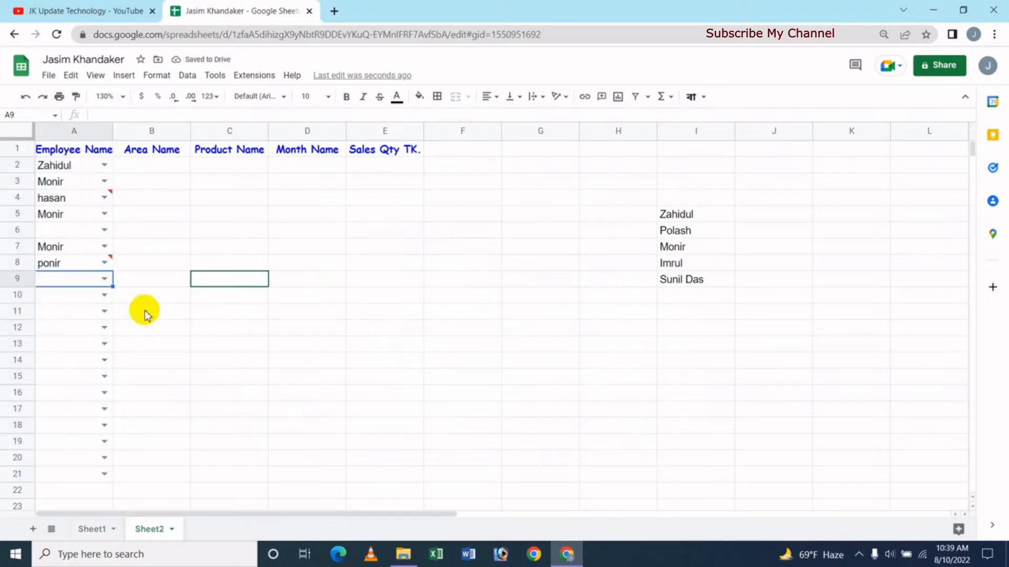
pyautogui.click(103, 282)
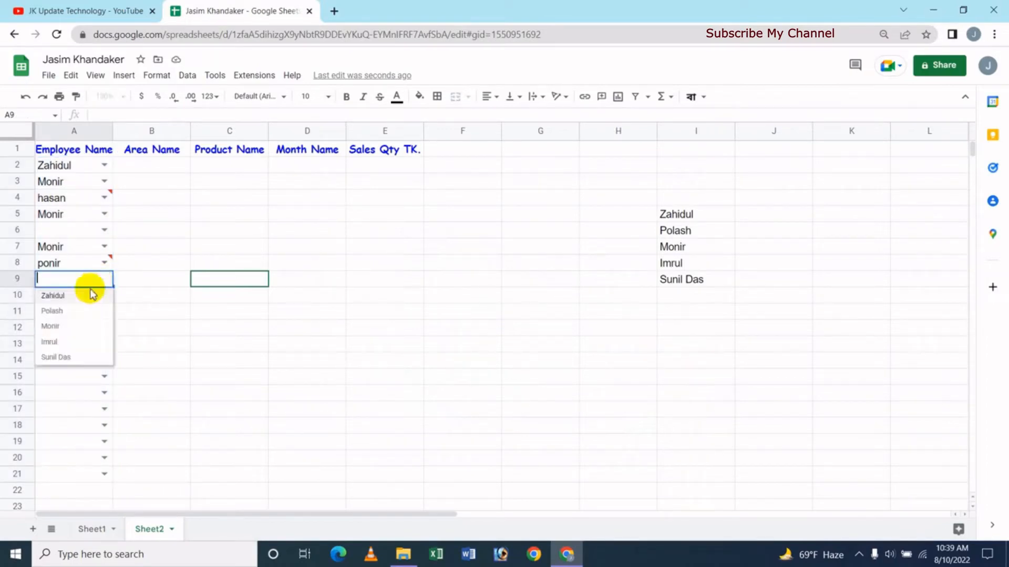
pyautogui.click(76, 312)
# Try to enter an employee name missing from the source list in cell A11 and dismiss the resulting message.
pyautogui.click(72, 315)
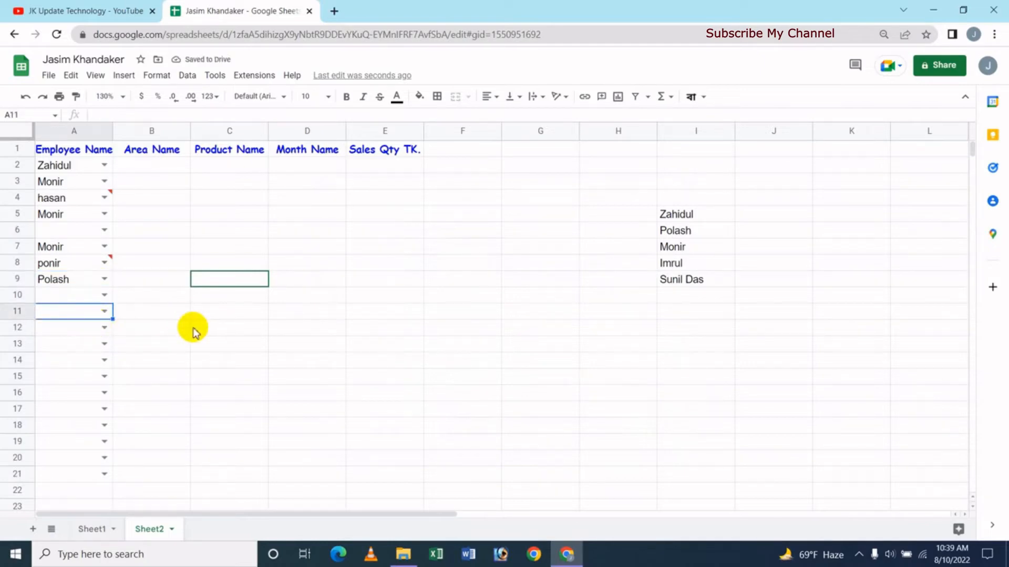
pyautogui.write('kobir')
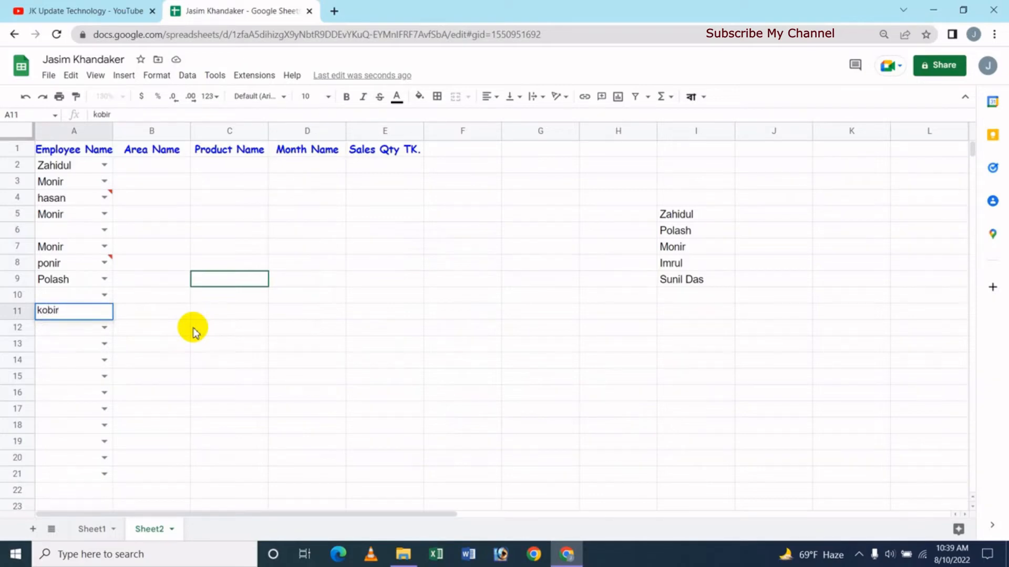
pyautogui.press('Return')
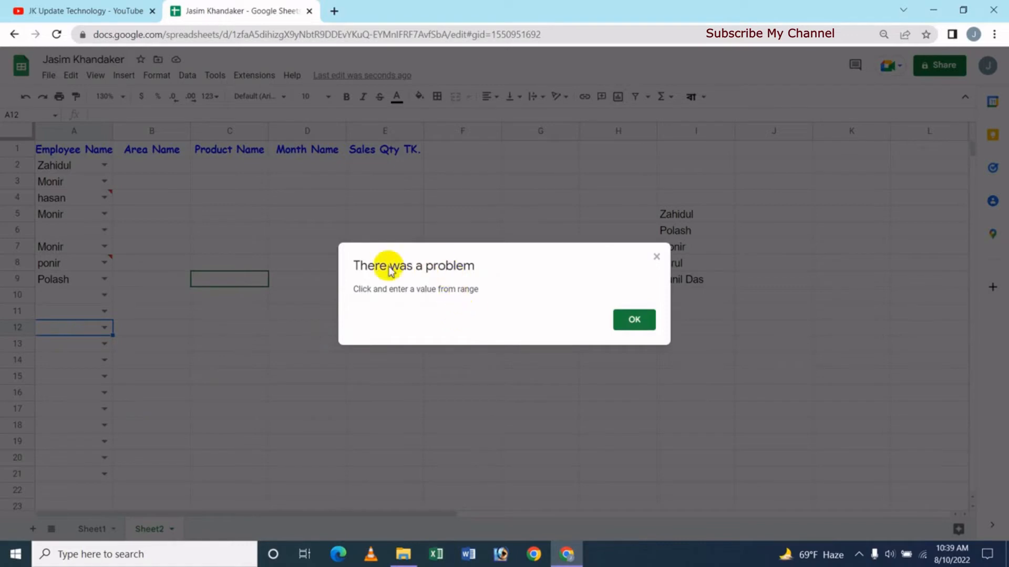
pyautogui.click(634, 321)
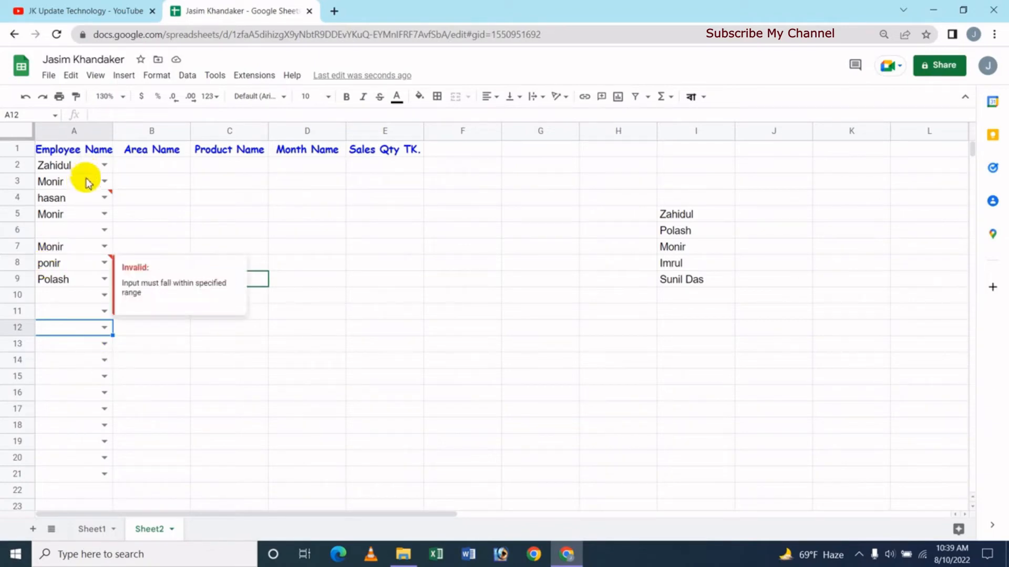
# Turn off the in-cell dropdown list in the validation rule for A2:A21 and save it.
pyautogui.moveTo(89, 173); pyautogui.dragTo(97, 476)
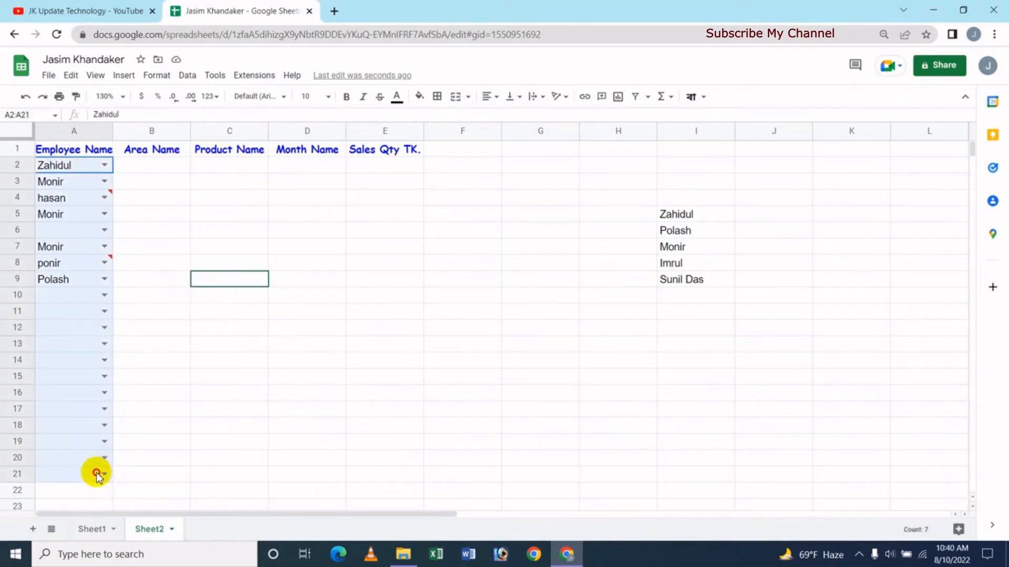
pyautogui.click(188, 75)
pyautogui.click(235, 297)
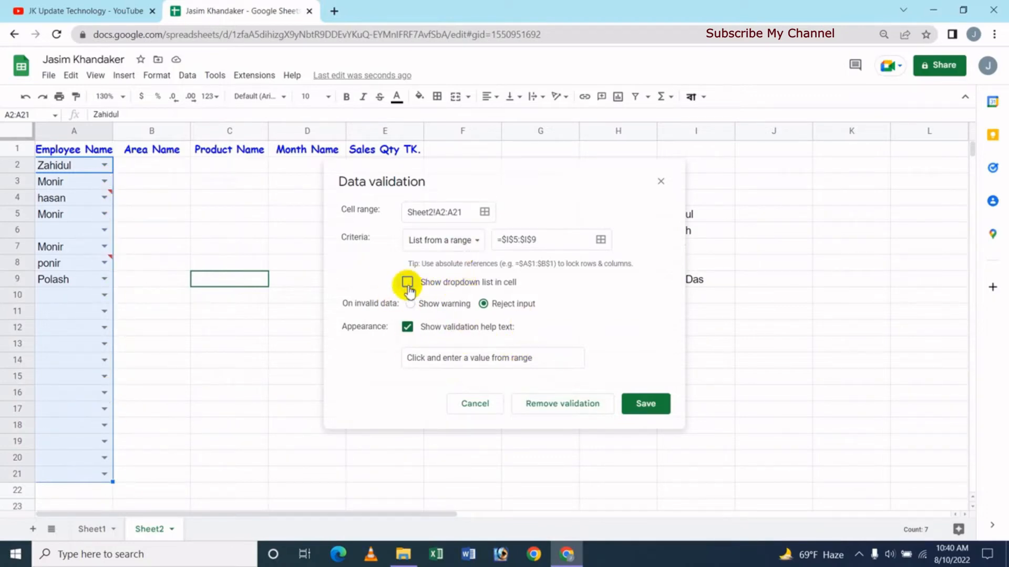
pyautogui.click(646, 403)
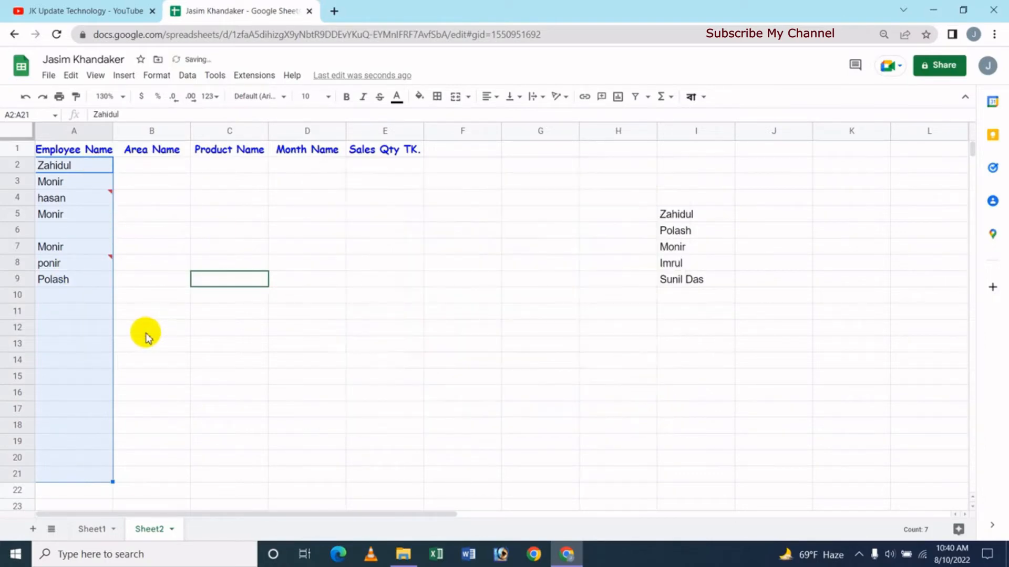
# Fill cell A11 with the first listed employee by entering the initial letter and accepting the suggested name.
pyautogui.click(146, 332)
pyautogui.click(89, 315)
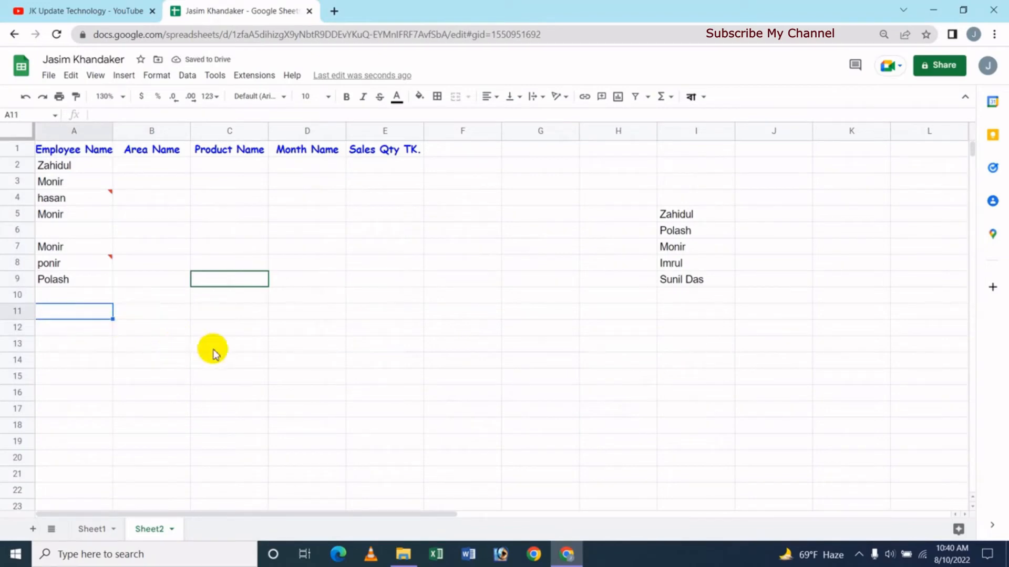
pyautogui.write('z')
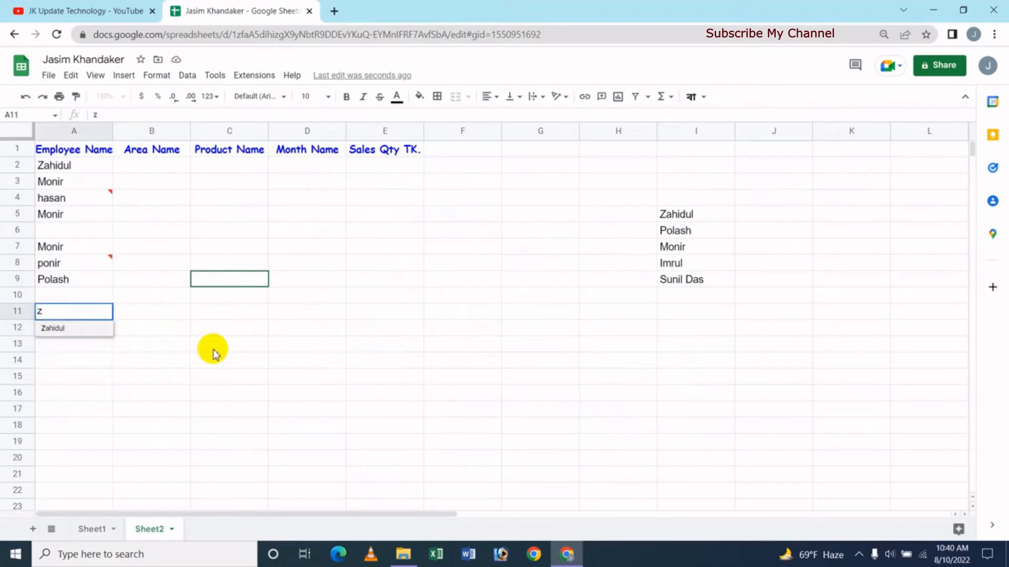
pyautogui.click(70, 332)
# Check the name suggestions in cell A14 with the letter p and with no text, leaving the cell empty.
pyautogui.click(72, 357)
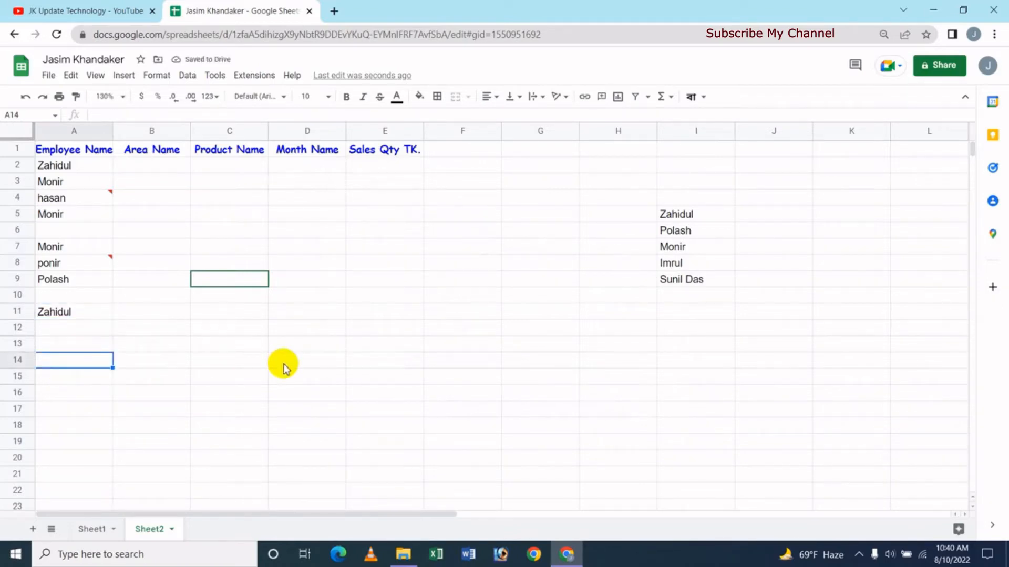
pyautogui.write('p')
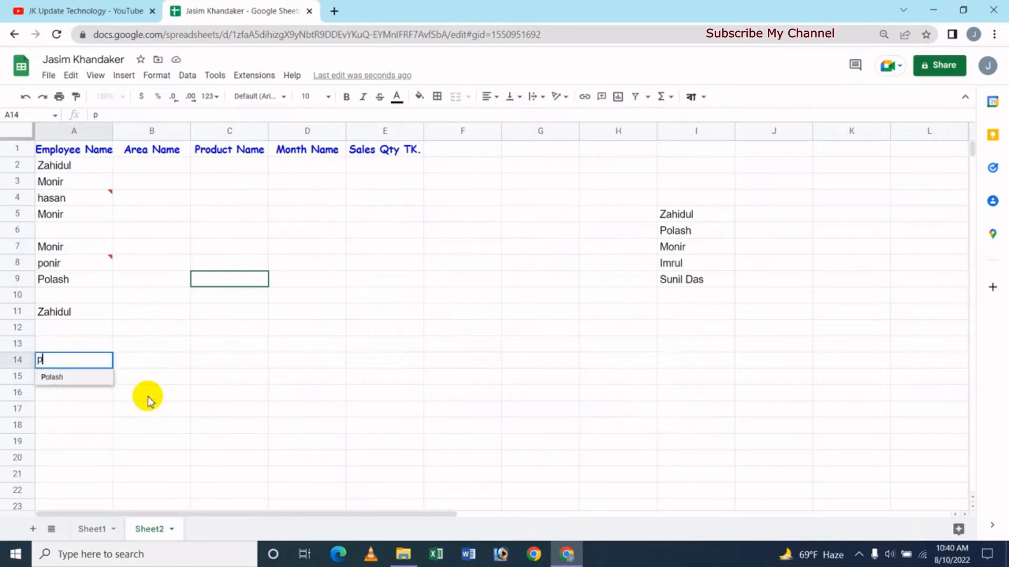
pyautogui.press('BackSpace')
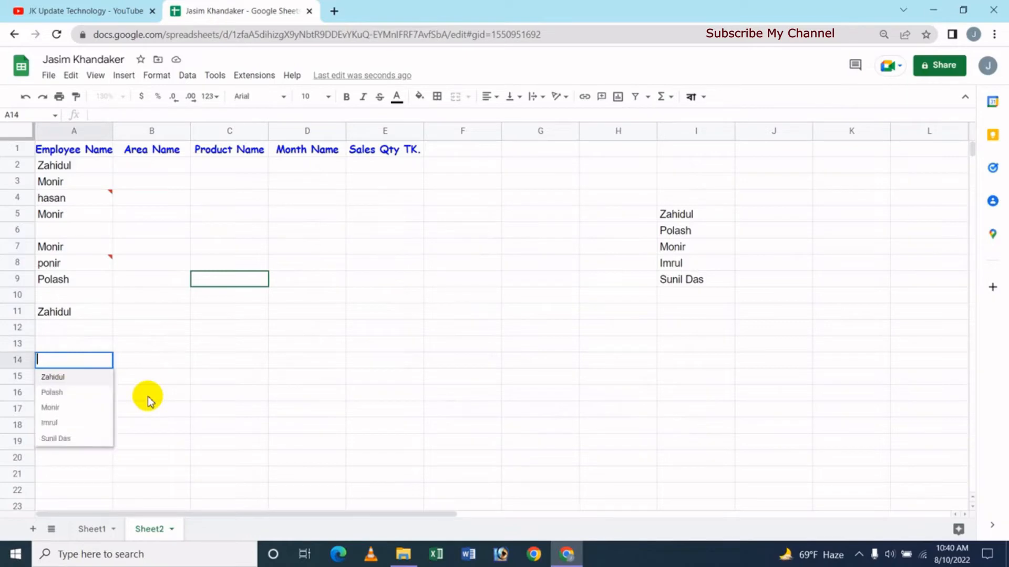
pyautogui.click(116, 380)
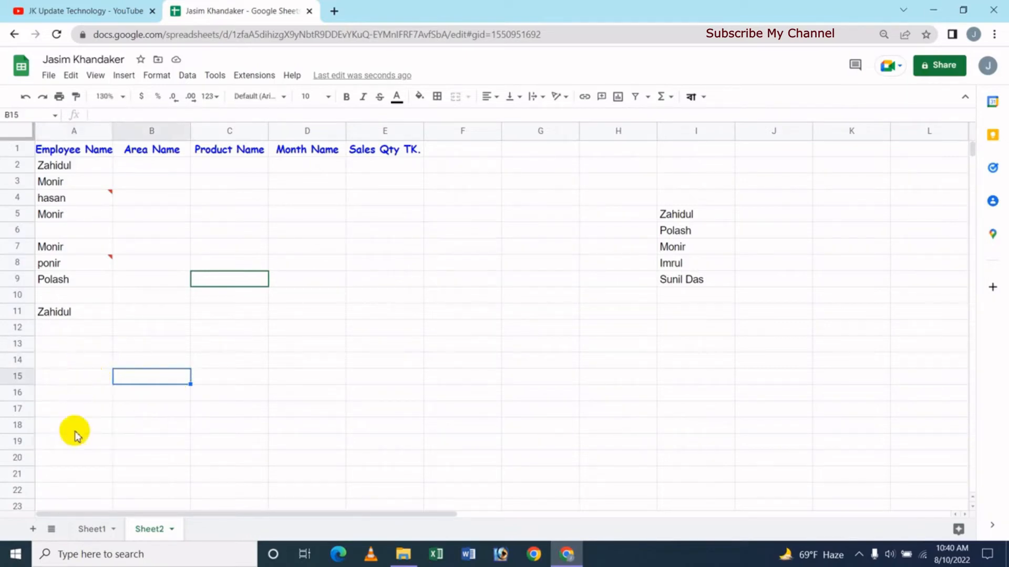
# Choose the fourth listed employee from the suggestions in cell A15.
pyautogui.doubleClick(84, 380)
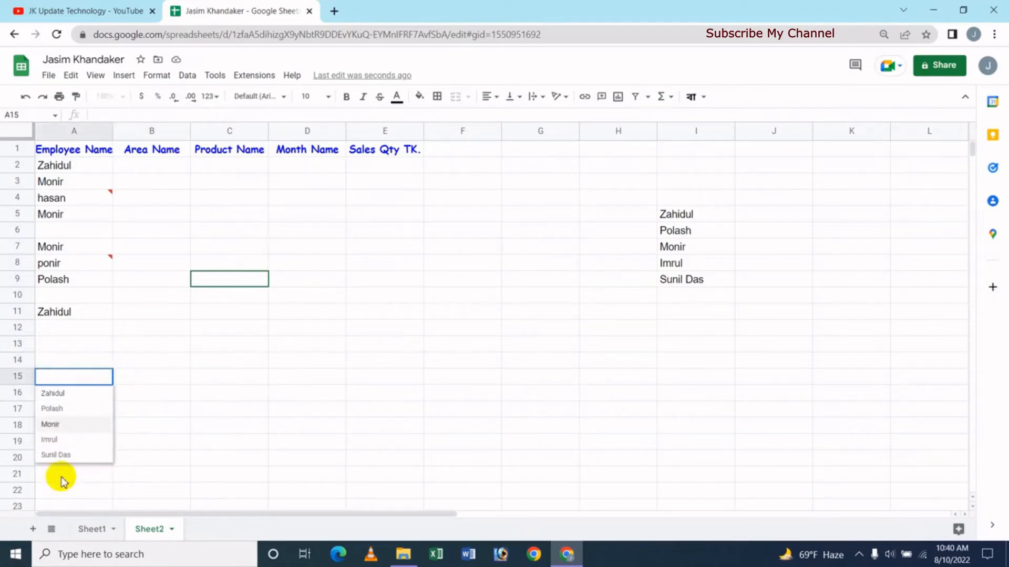
pyautogui.click(71, 445)
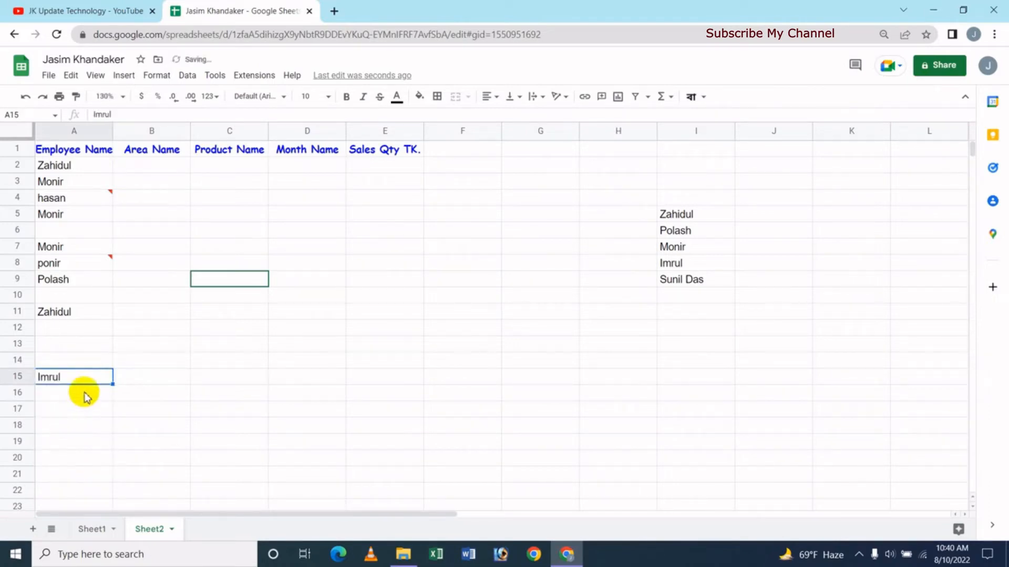
pyautogui.press('Return')
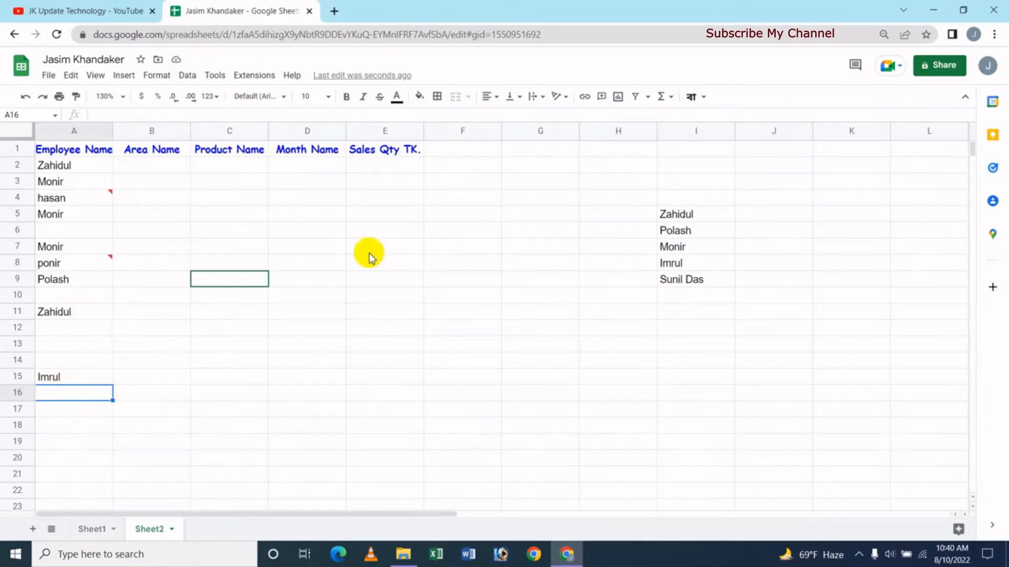
# Review the source names in I5:I9 and the sales table on Sheet1, and return to Sheet2.
pyautogui.moveTo(671, 219); pyautogui.dragTo(682, 295)
pyautogui.click(475, 281)
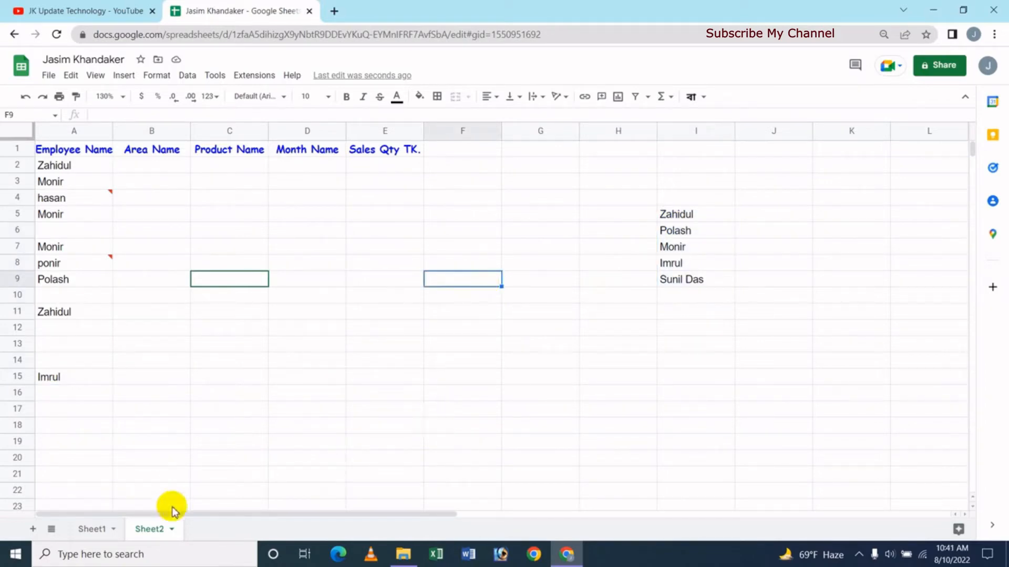
pyautogui.click(101, 531)
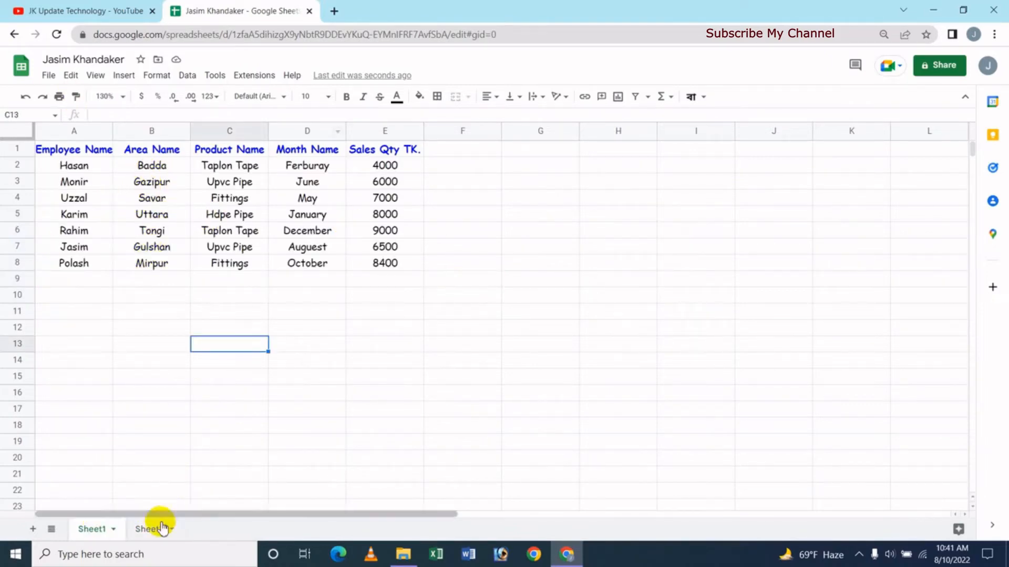
pyautogui.click(155, 528)
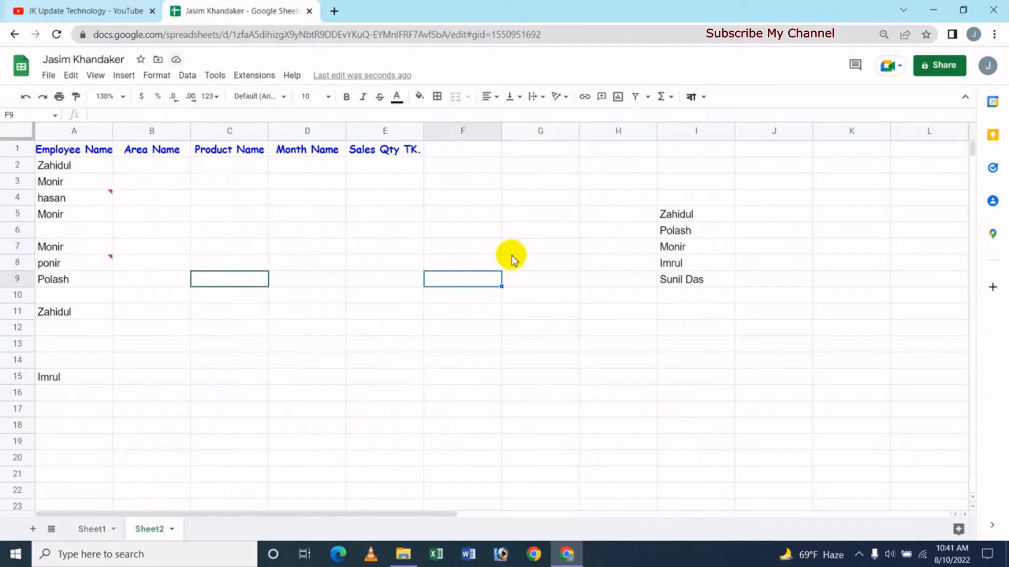
# Apply list-from-range data validation to Sheet2 cells B2:B19, using Sheet1!B2:B20 as source with the in-cell dropdown and invalid-data warning.
pyautogui.click(164, 168)
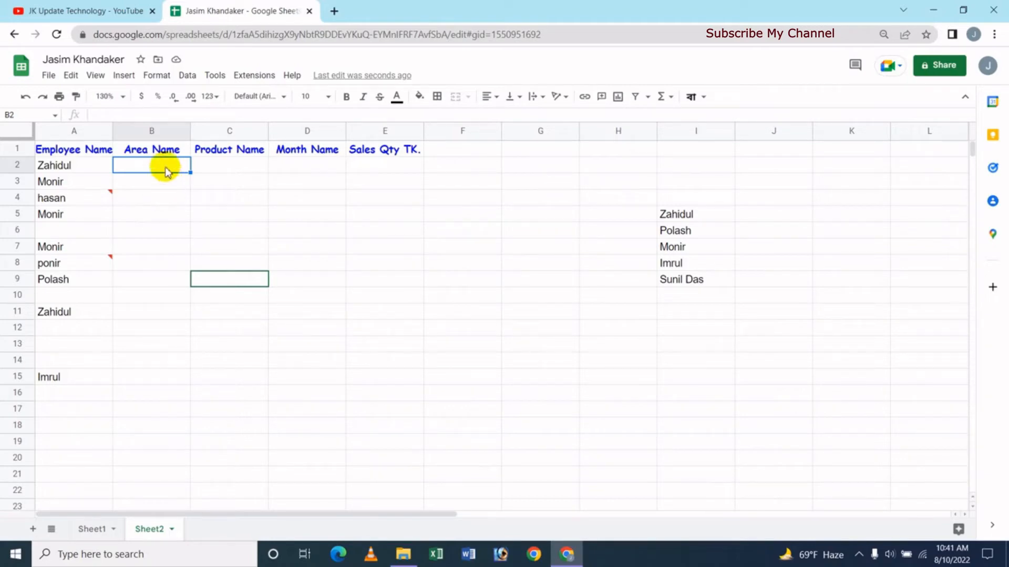
pyautogui.moveTo(165, 167); pyautogui.dragTo(178, 444)
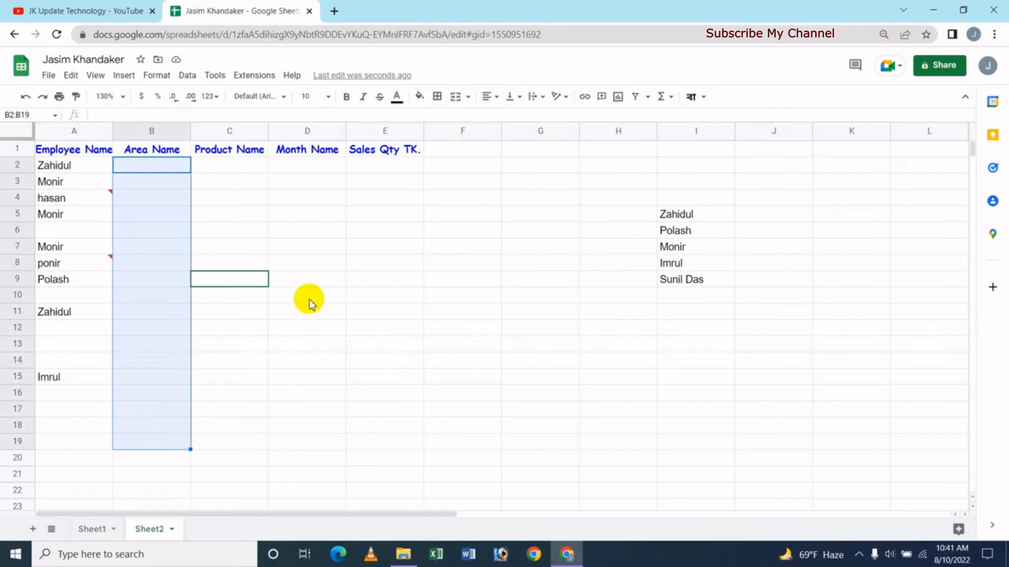
pyautogui.click(187, 76)
pyautogui.click(252, 299)
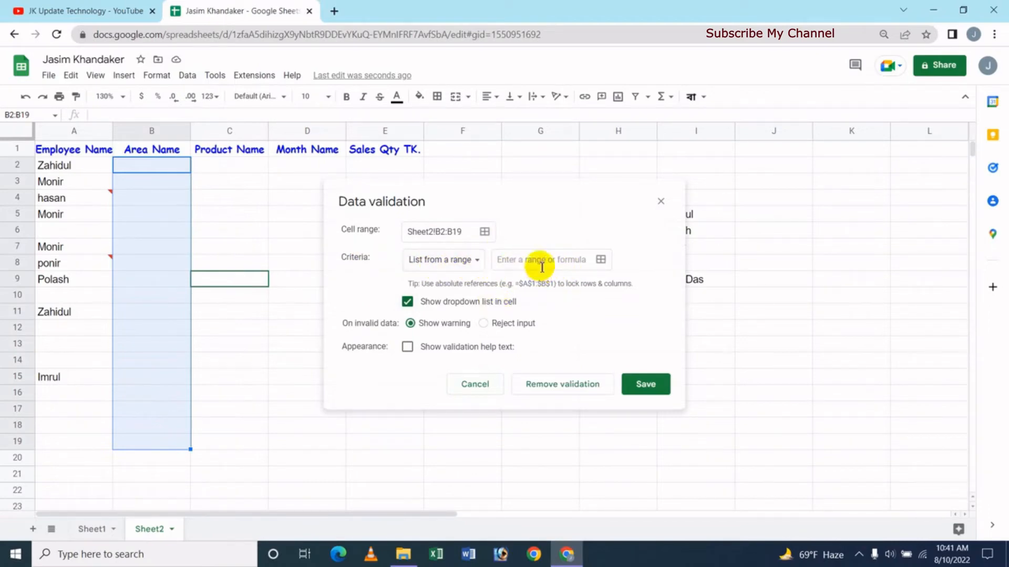
pyautogui.click(522, 263)
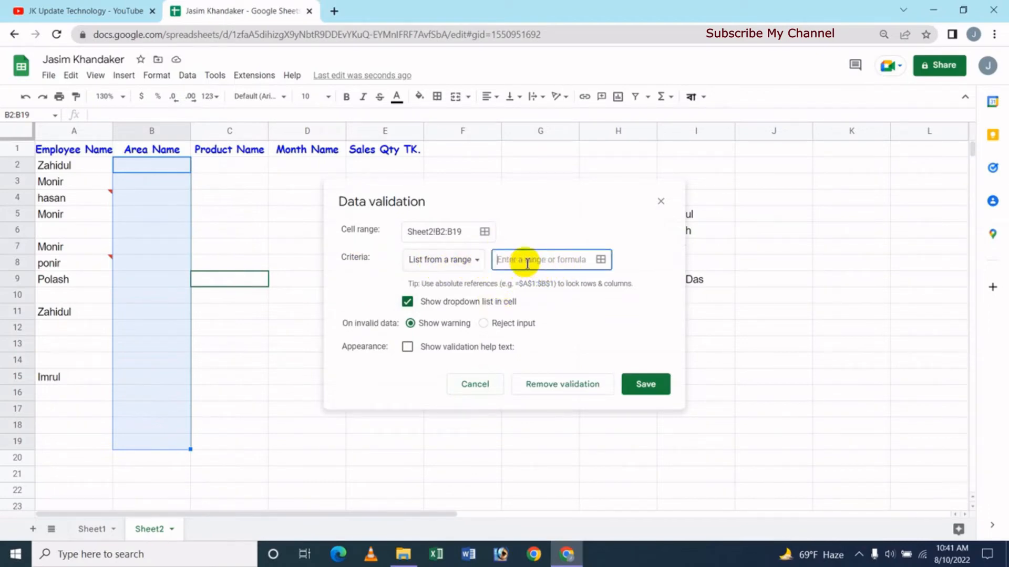
pyautogui.click(601, 263)
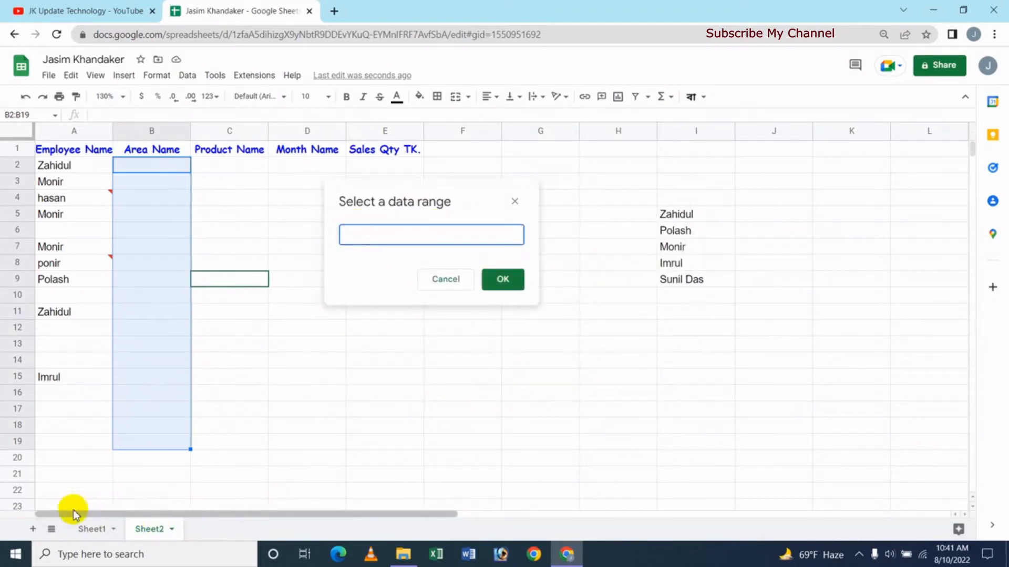
pyautogui.click(84, 531)
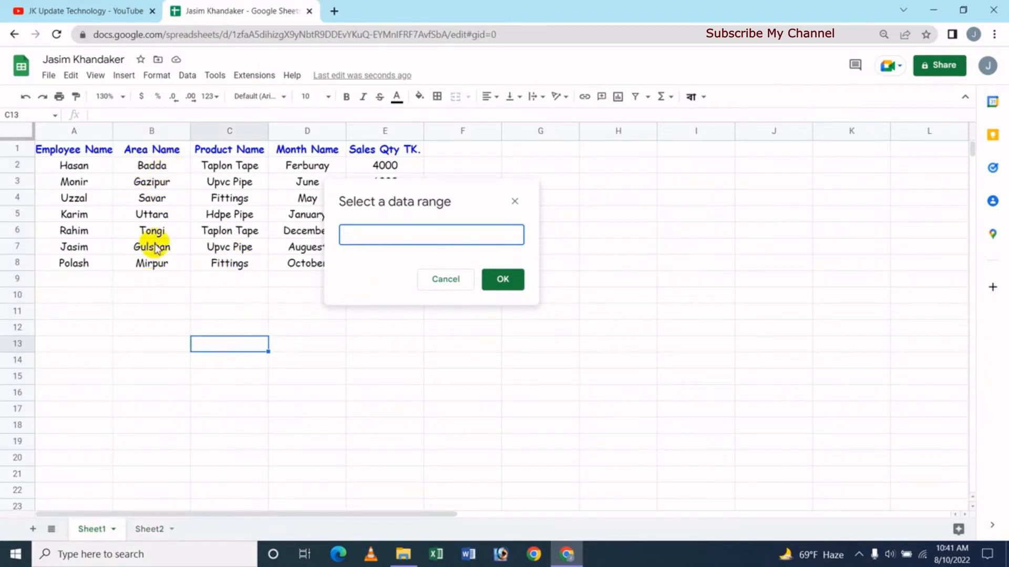
pyautogui.moveTo(162, 170); pyautogui.dragTo(163, 461)
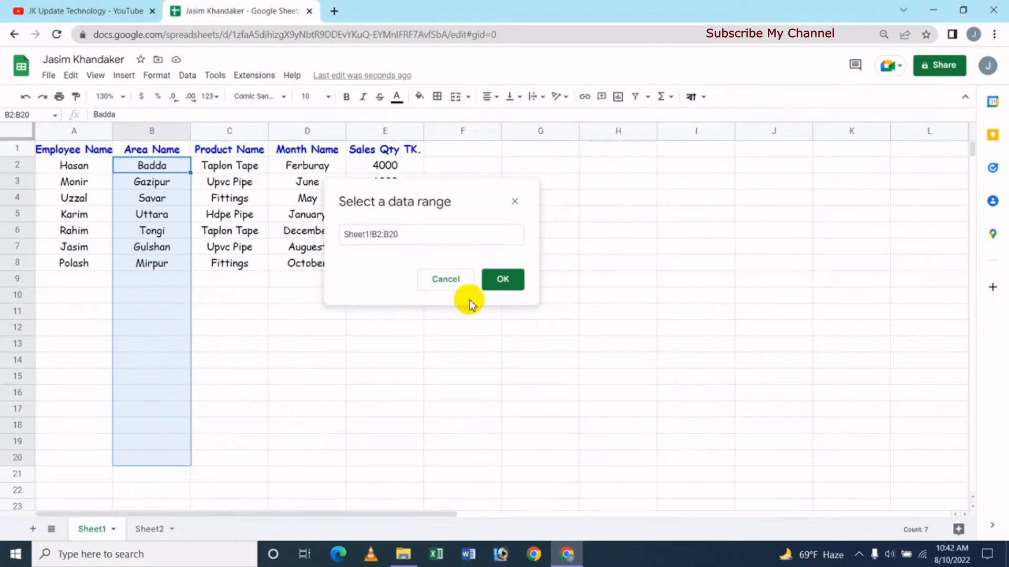
pyautogui.click(508, 282)
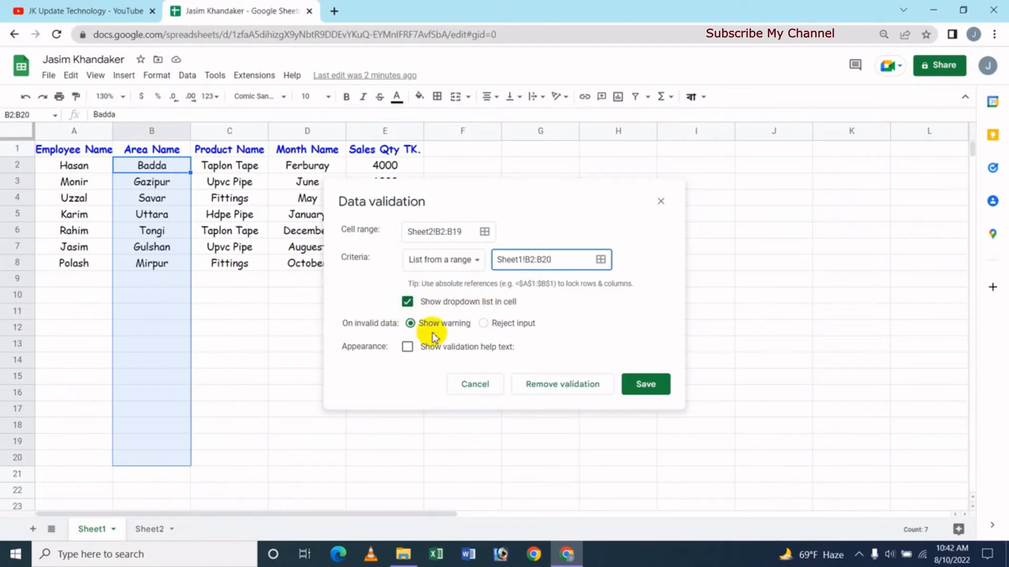
pyautogui.click(665, 391)
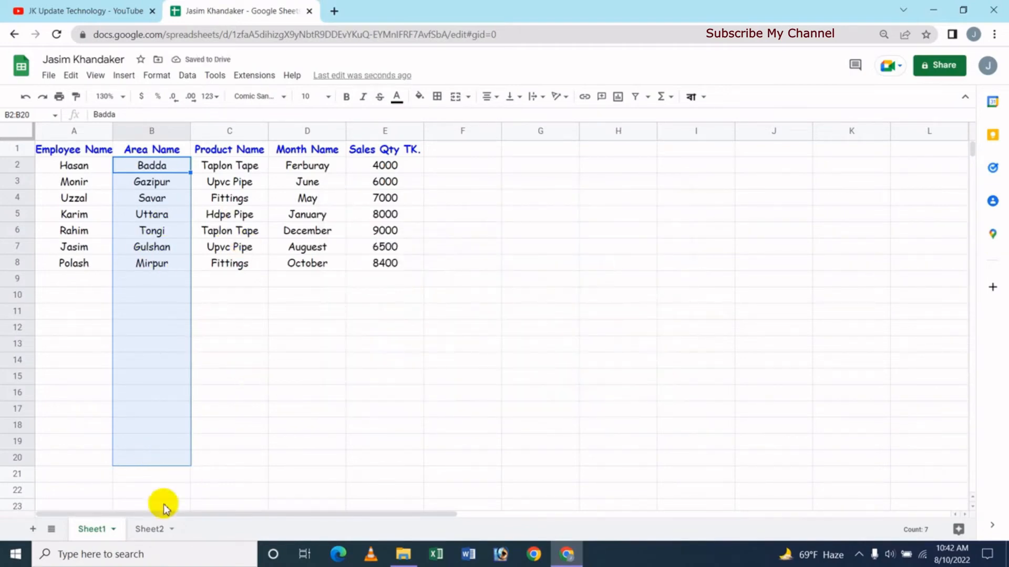
# On Sheet2, choose Badda in cell B2 and Gazipur in cell B3 from the area dropdowns.
pyautogui.click(161, 531)
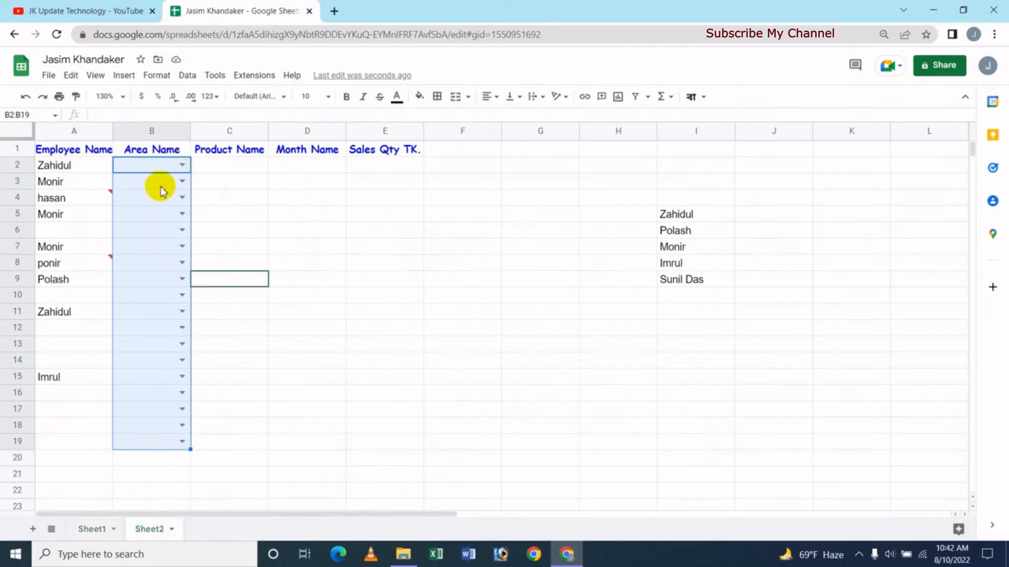
pyautogui.click(181, 169)
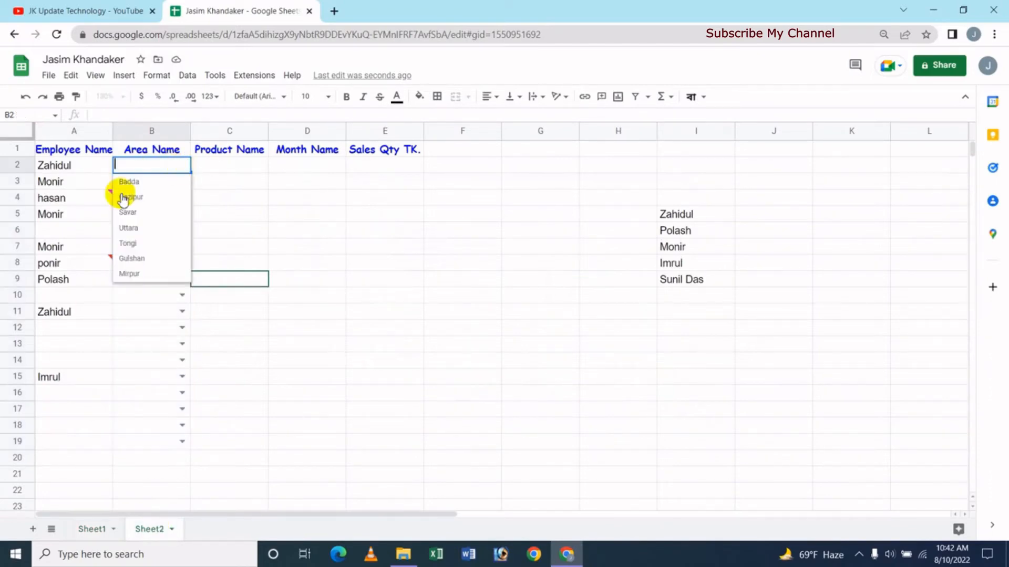
pyautogui.click(148, 182)
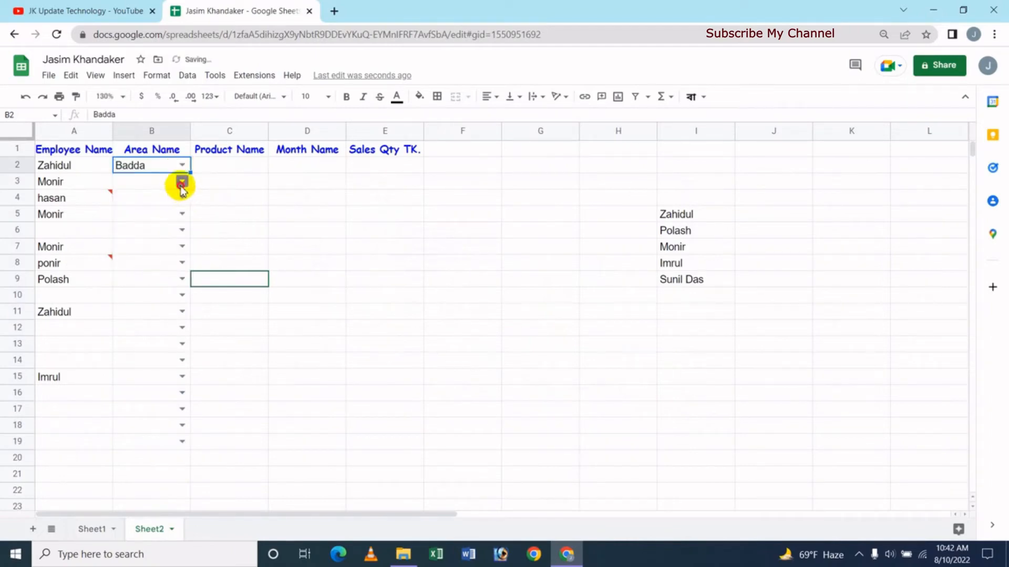
pyautogui.click(181, 183)
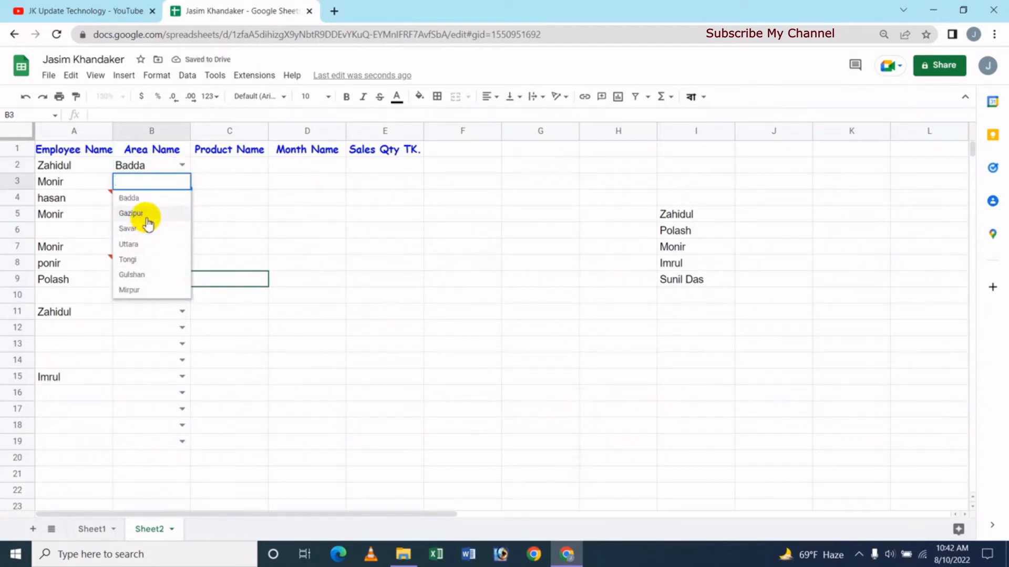
pyautogui.click(142, 216)
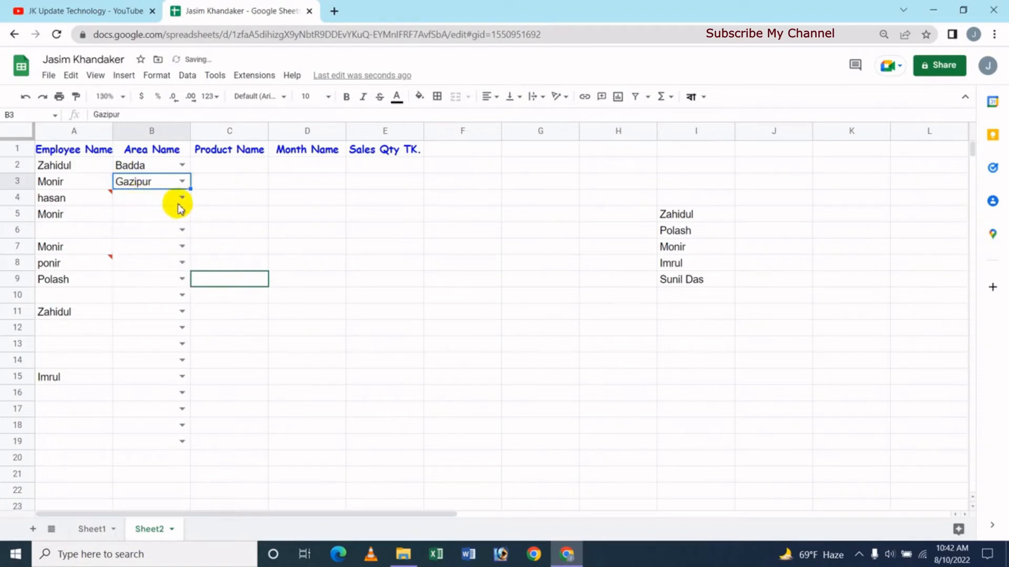
# Fill cell B4 with Uttara by entering utt and accepting the suggested area.
pyautogui.click(158, 198)
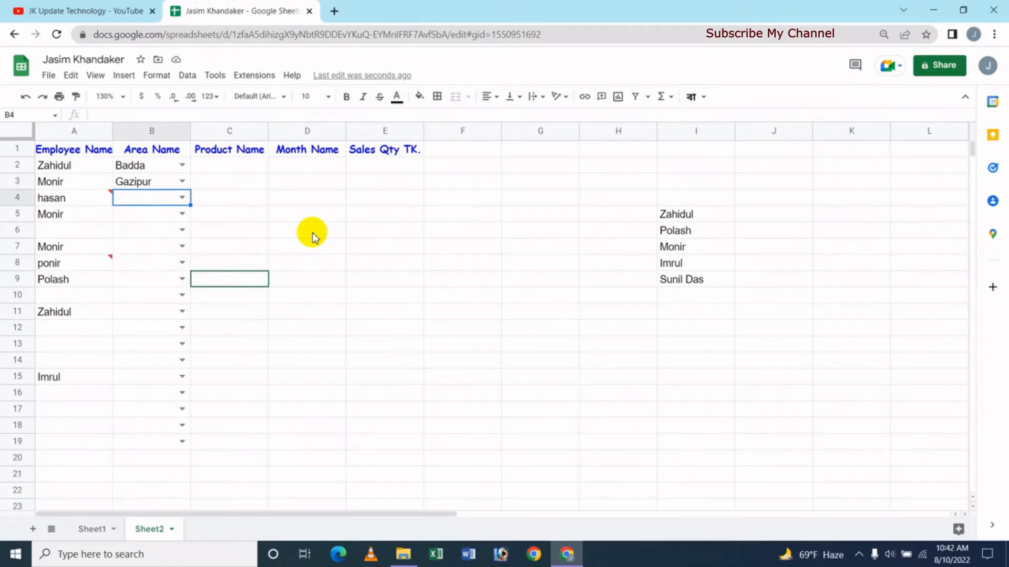
pyautogui.write('u')
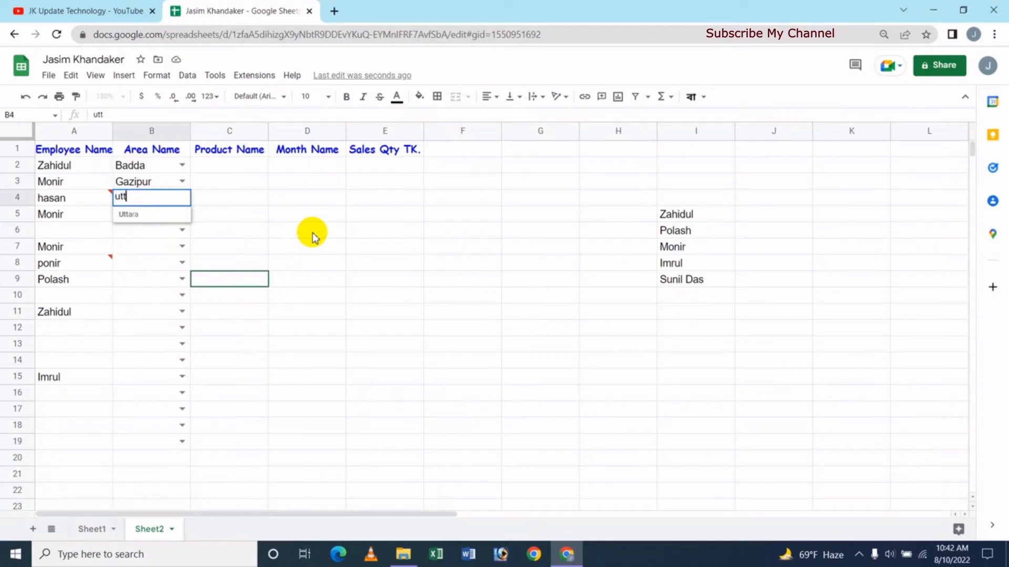
pyautogui.write('tt')
pyautogui.click(142, 215)
pyautogui.press('Return')
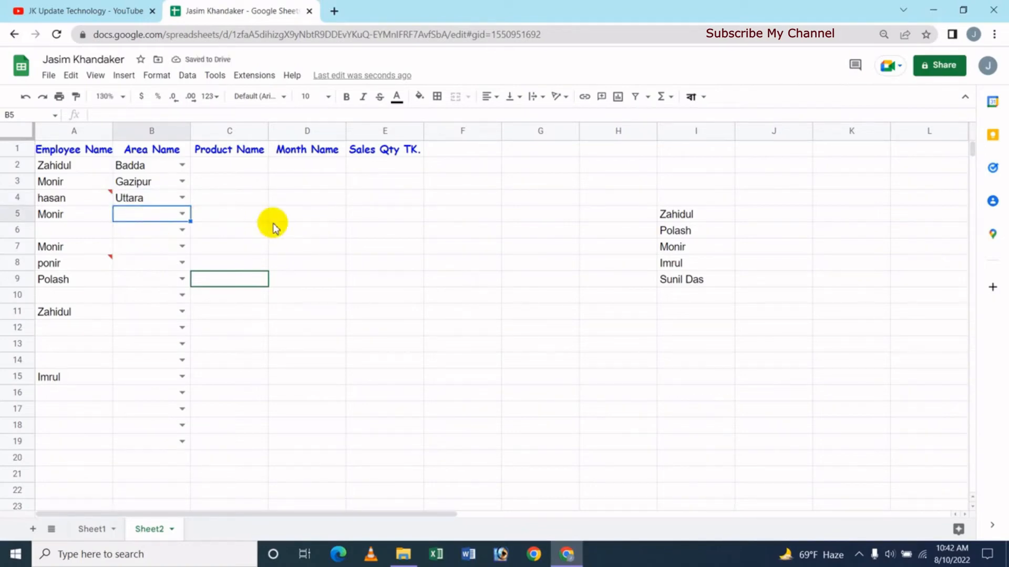
# Enter the unlisted area motijheel in cell B5 and check the cell's validation note.
pyautogui.write('mo')
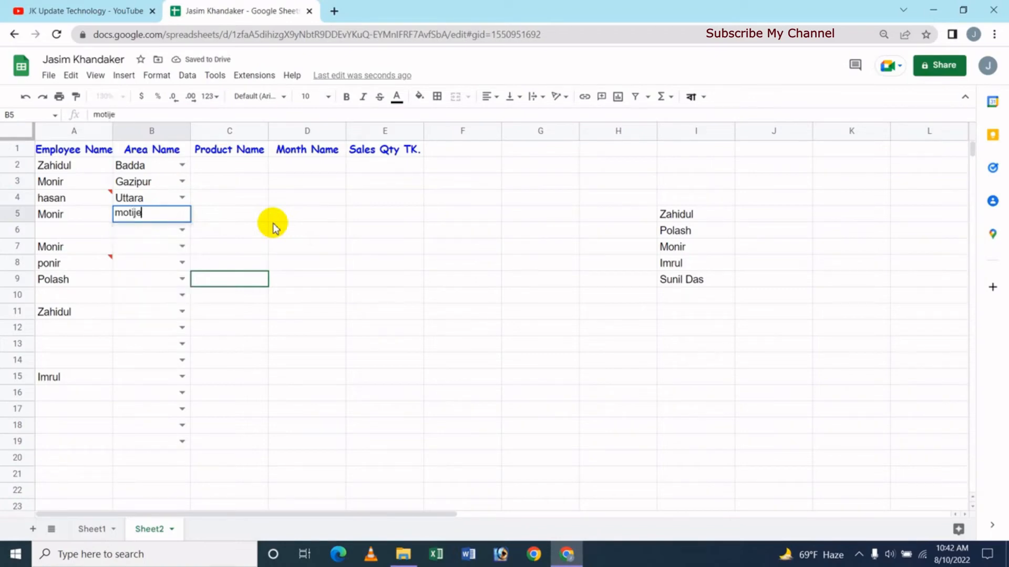
pyautogui.write('tijheel')
pyautogui.press('Return')
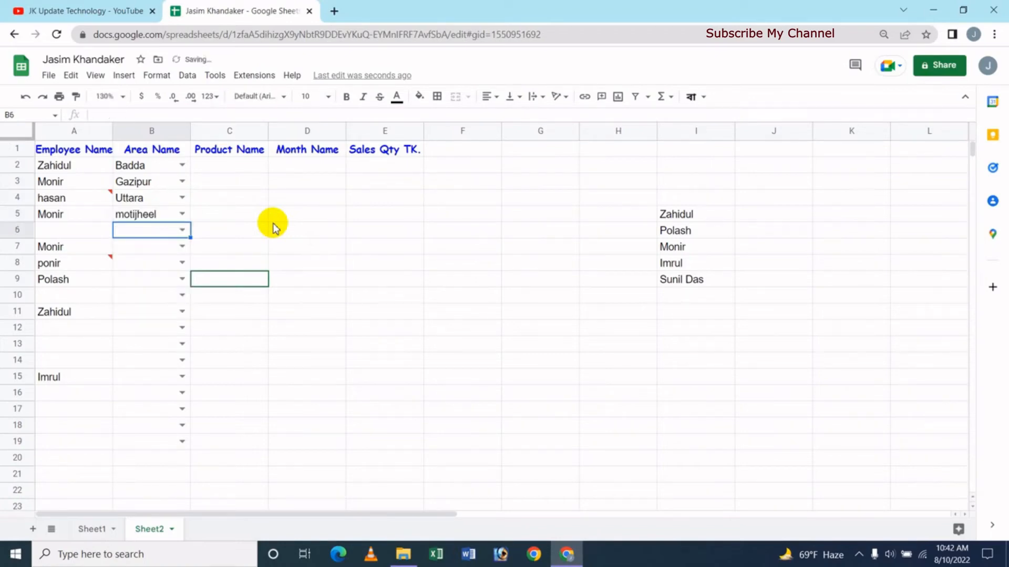
pyautogui.moveTo(183, 215)
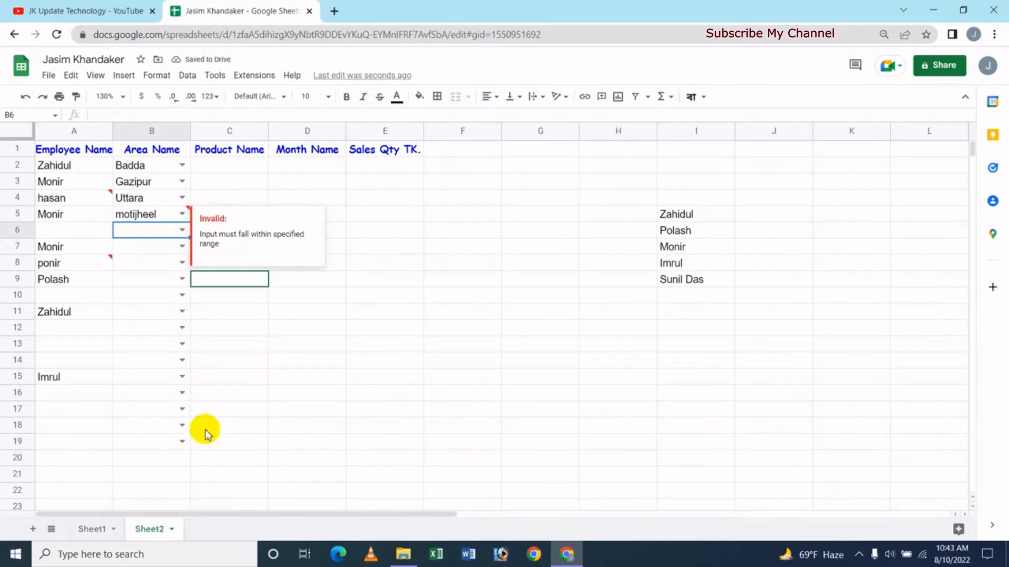
# Add motijheel to the Area Name source list in cell B9 of Sheet1.
pyautogui.click(107, 532)
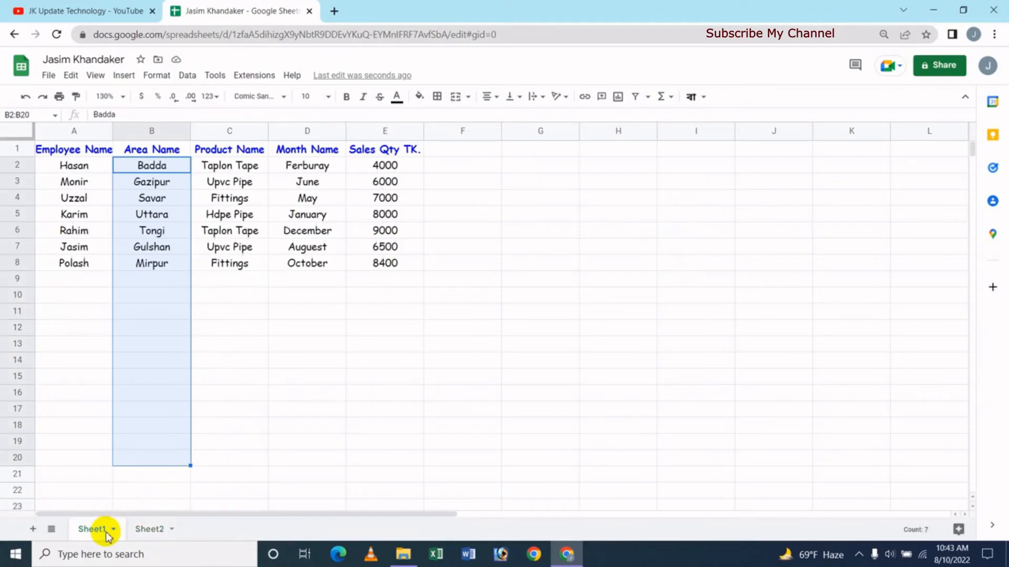
pyautogui.click(162, 282)
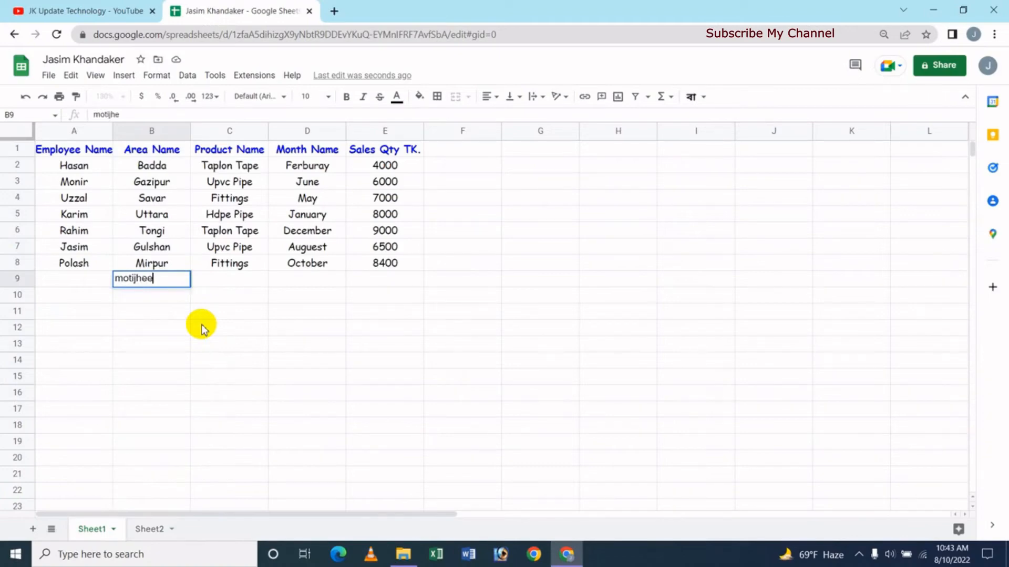
pyautogui.press('Return')
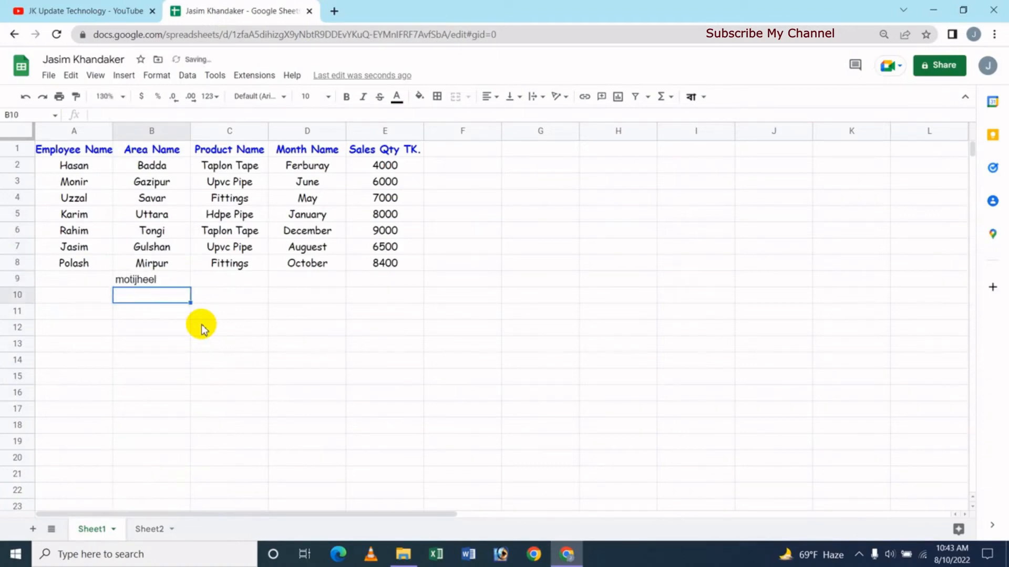
pyautogui.click(150, 278)
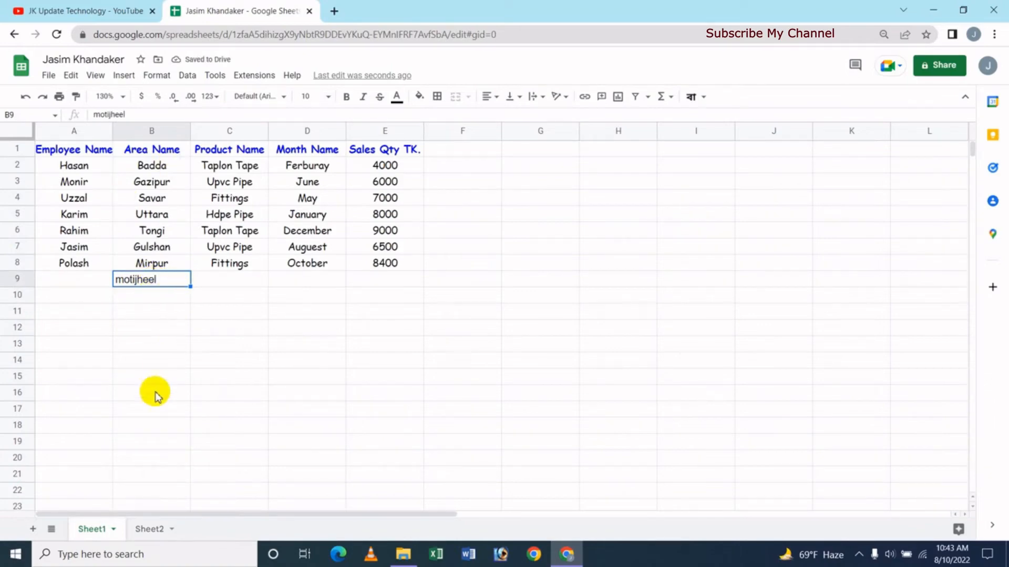
# On Sheet2, choose motijheel from the area dropdown in cell B14.
pyautogui.click(153, 529)
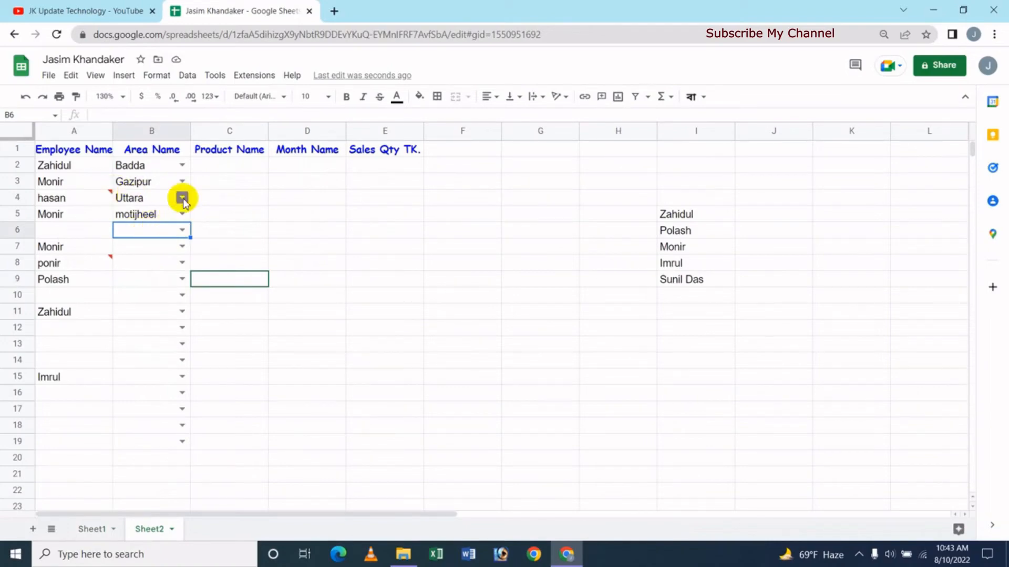
pyautogui.click(181, 360)
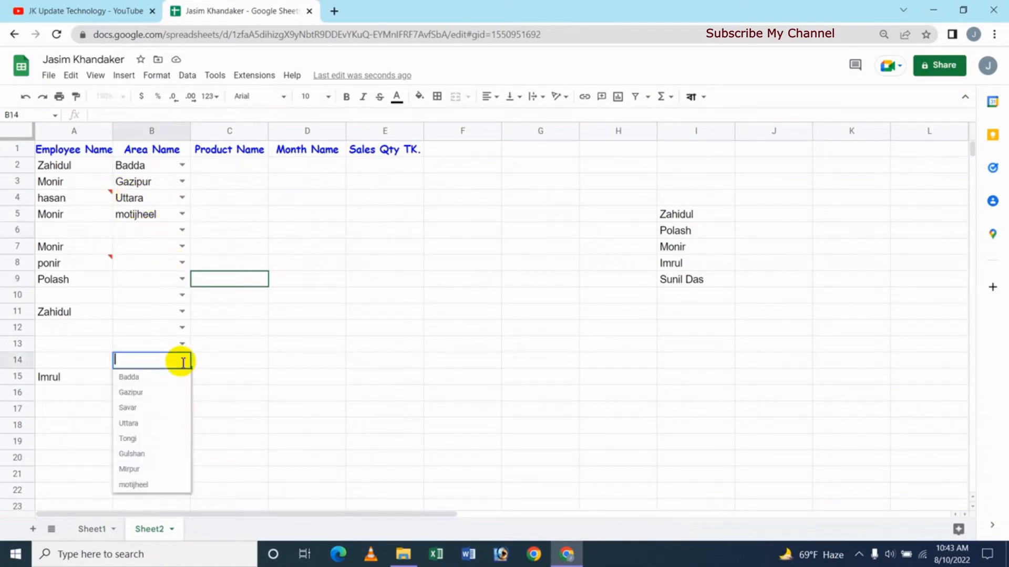
pyautogui.click(138, 485)
# Add kakrail to the Area Name source list in cell B10 of Sheet1.
pyautogui.click(102, 529)
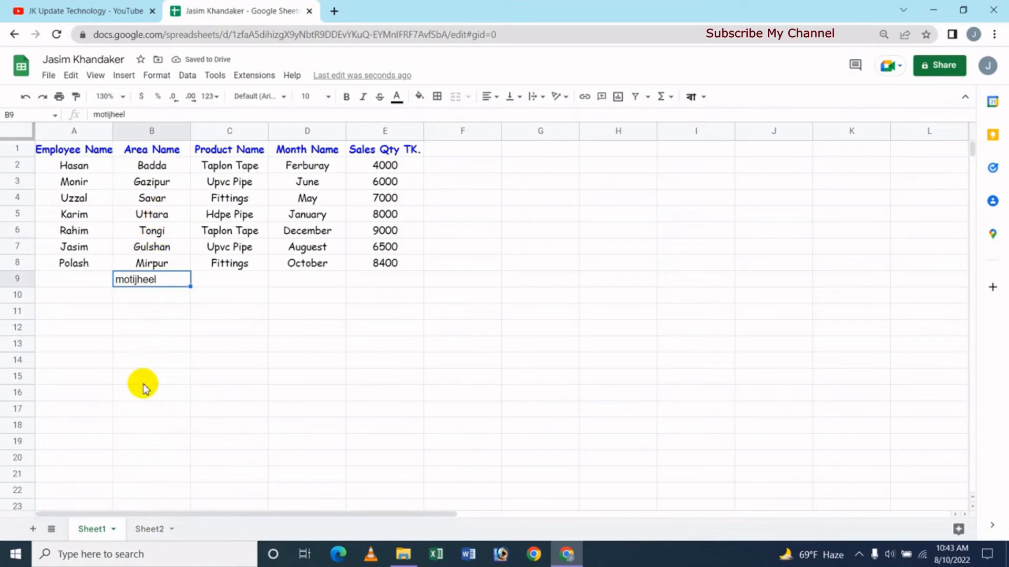
pyautogui.click(155, 300)
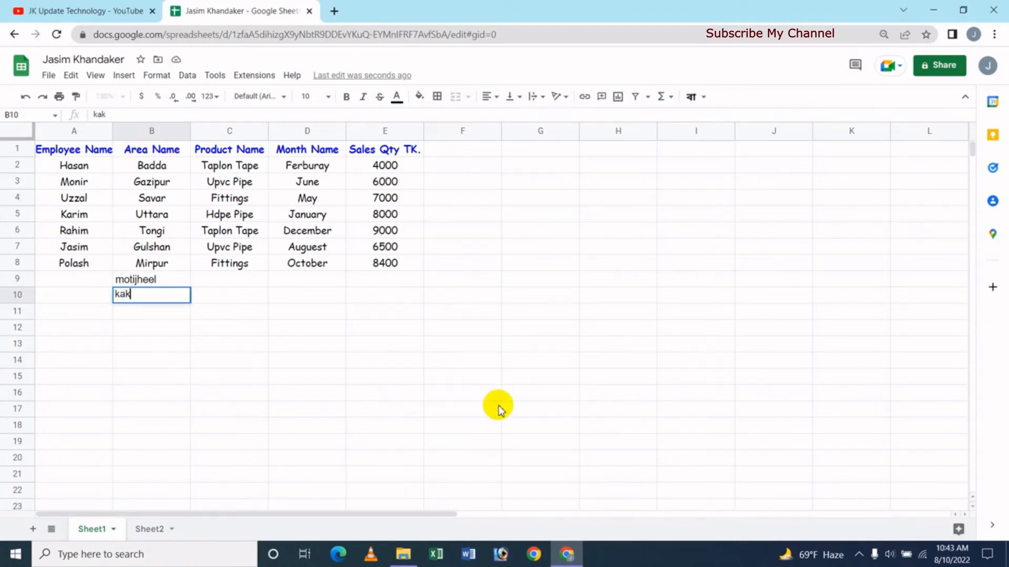
pyautogui.press('Return')
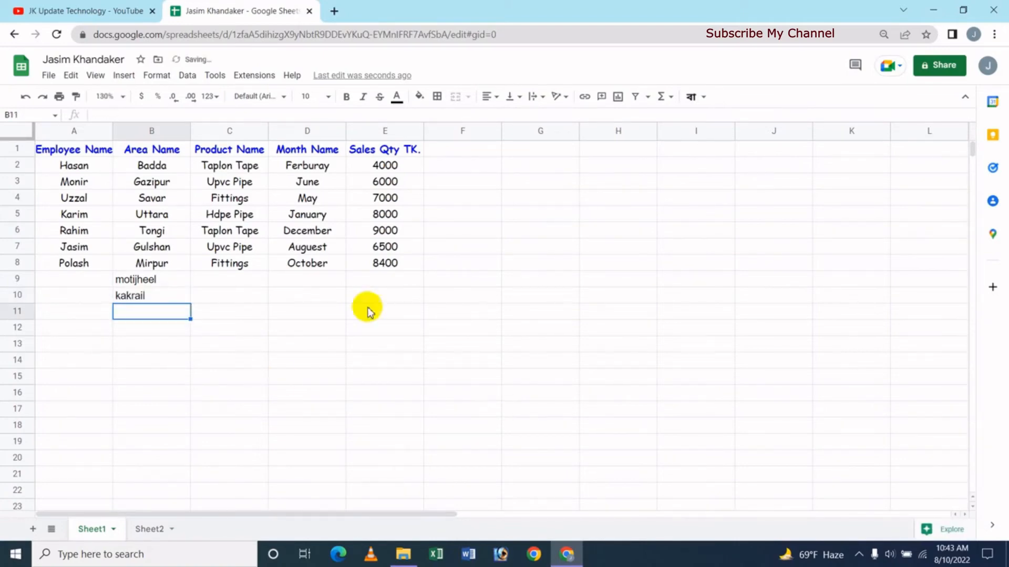
# On Sheet2, choose kakrail from the area dropdown in cell B16.
pyautogui.click(157, 531)
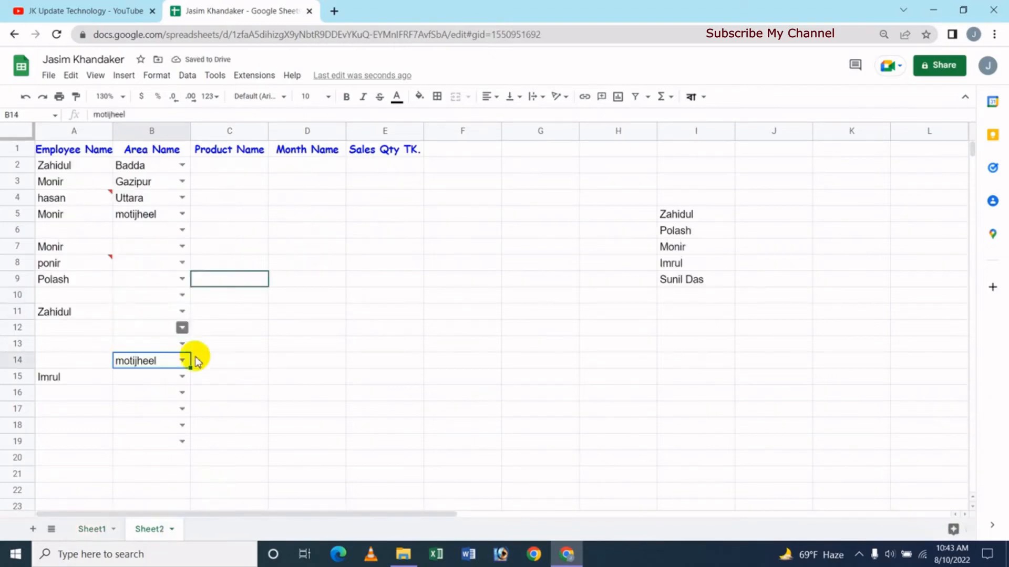
pyautogui.click(182, 395)
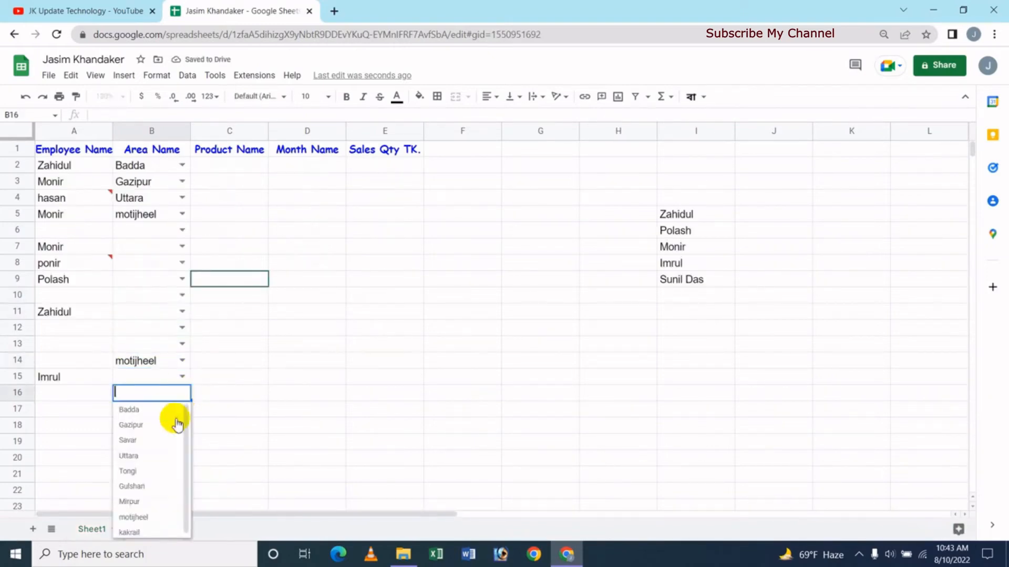
pyautogui.click(132, 531)
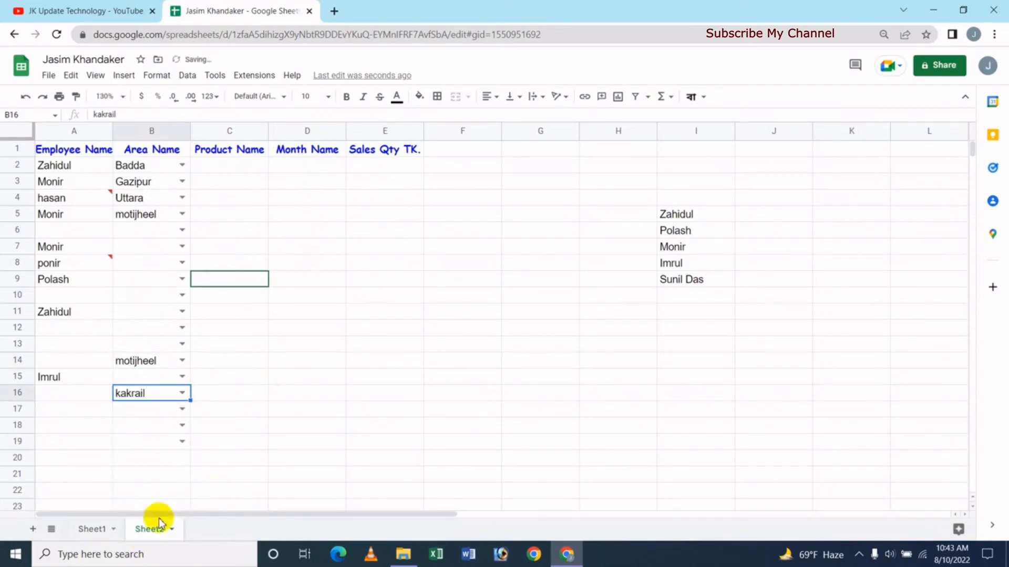
# Compare the area source list on Sheet1 with the dropdown options of cell B16 on Sheet2.
pyautogui.click(102, 529)
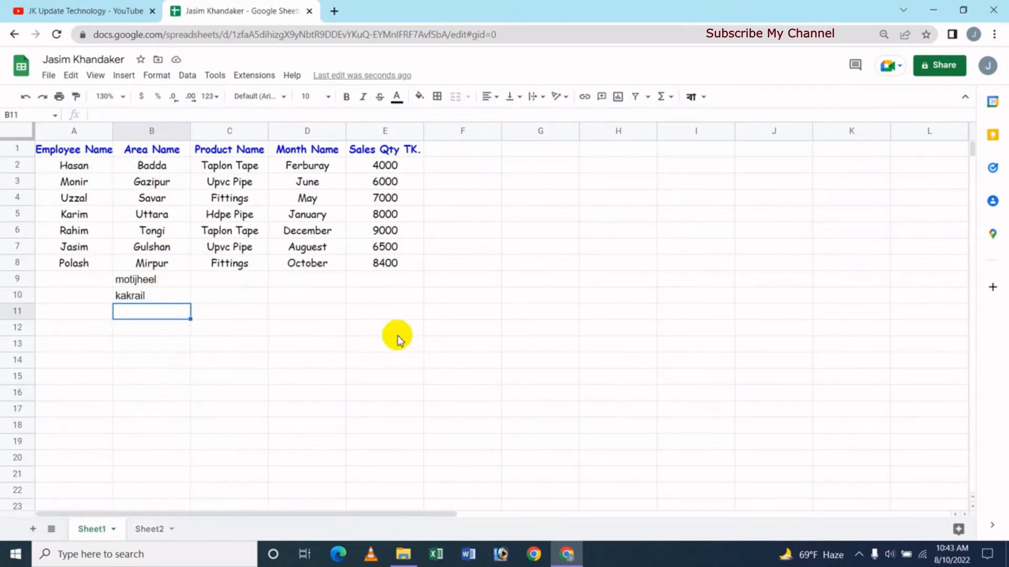
pyautogui.click(161, 529)
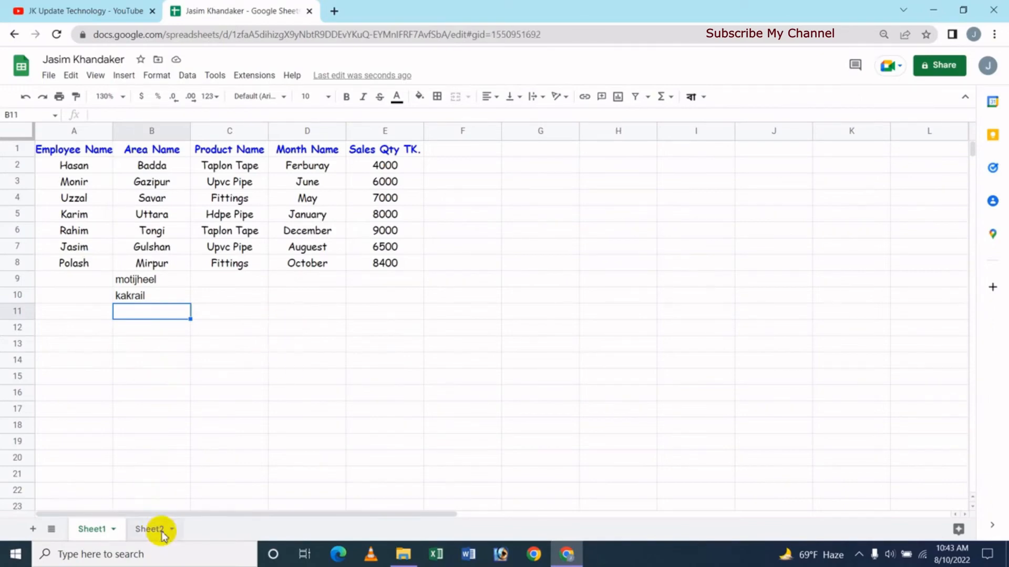
pyautogui.click(184, 397)
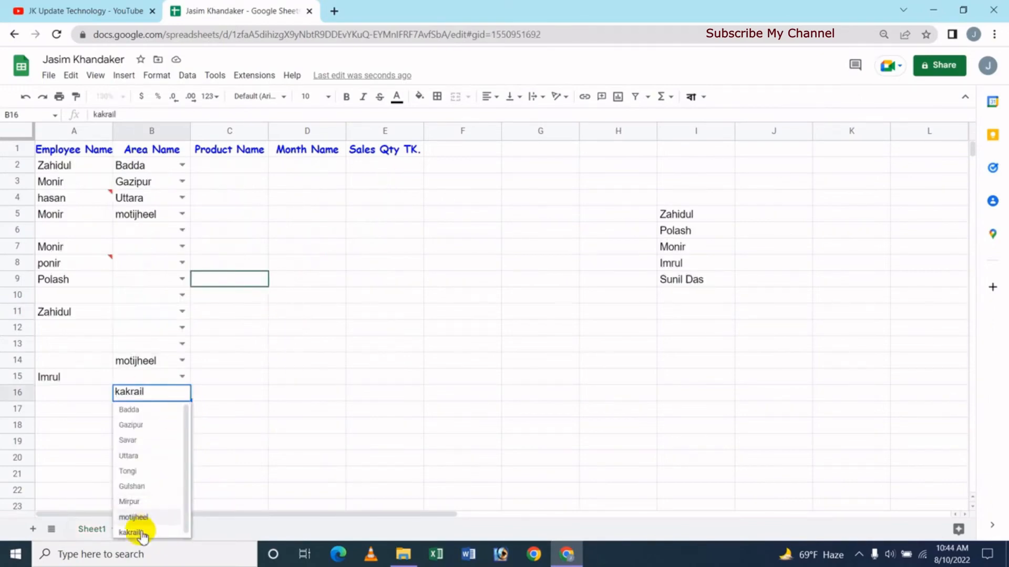
# Choose kakrail again from the area dropdown in cell B16 and leave the cell.
pyautogui.click(142, 531)
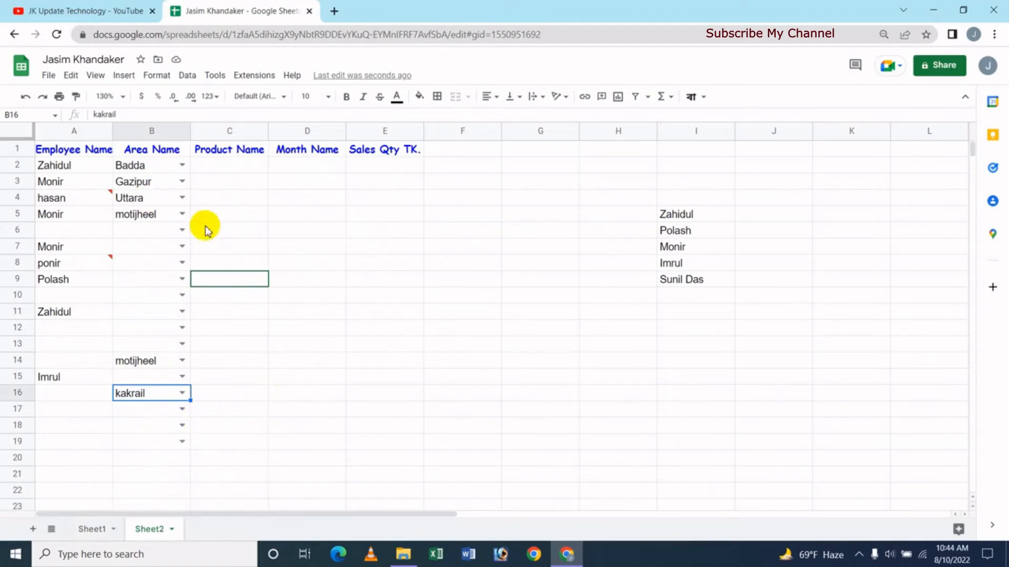
pyautogui.click(241, 165)
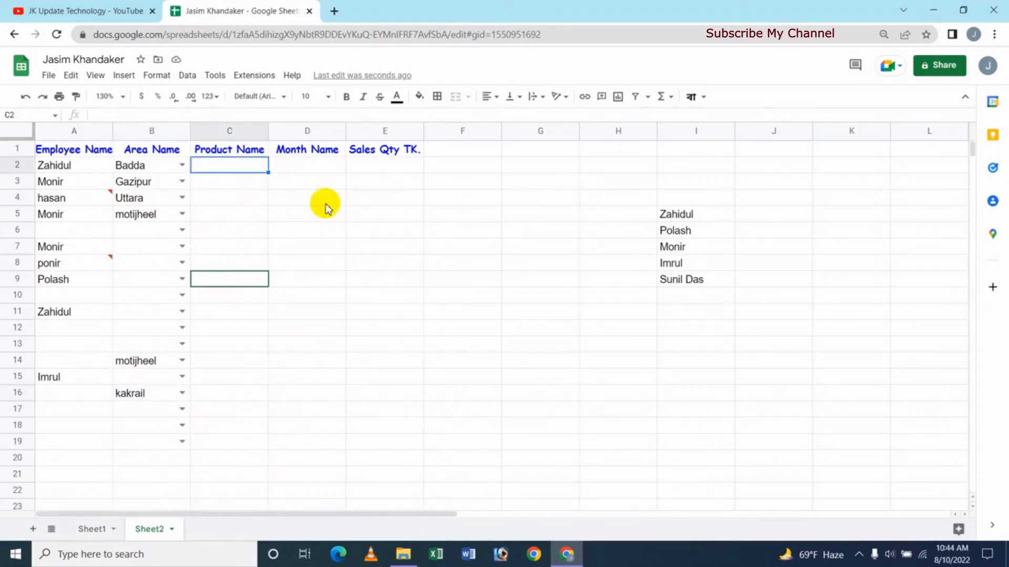
pyautogui.click(310, 167)
# Start a data validation rule for the Sales Qty TK. column on Sheet2 with the cell range E2:E20.
pyautogui.click(379, 168)
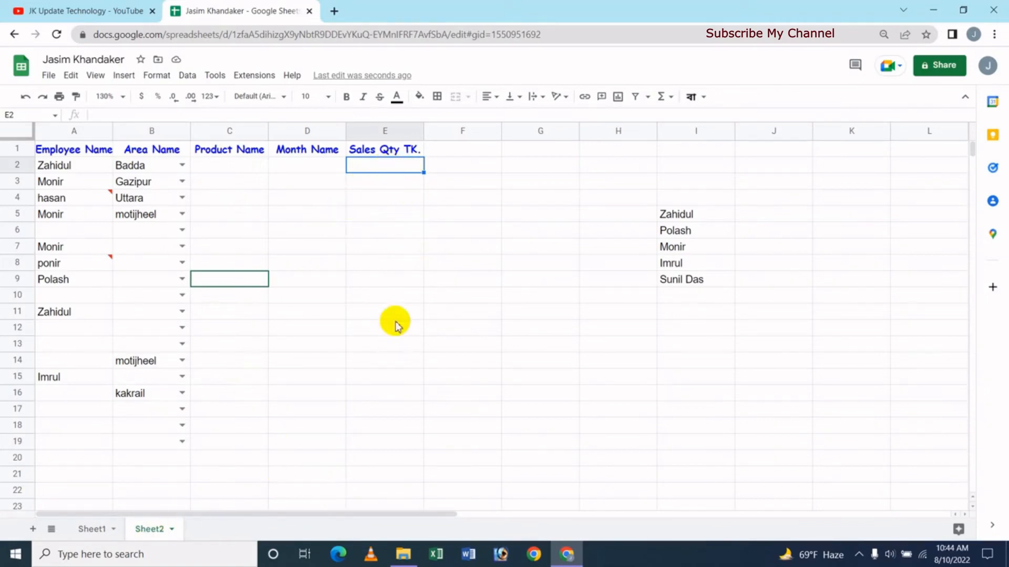
pyautogui.click(187, 76)
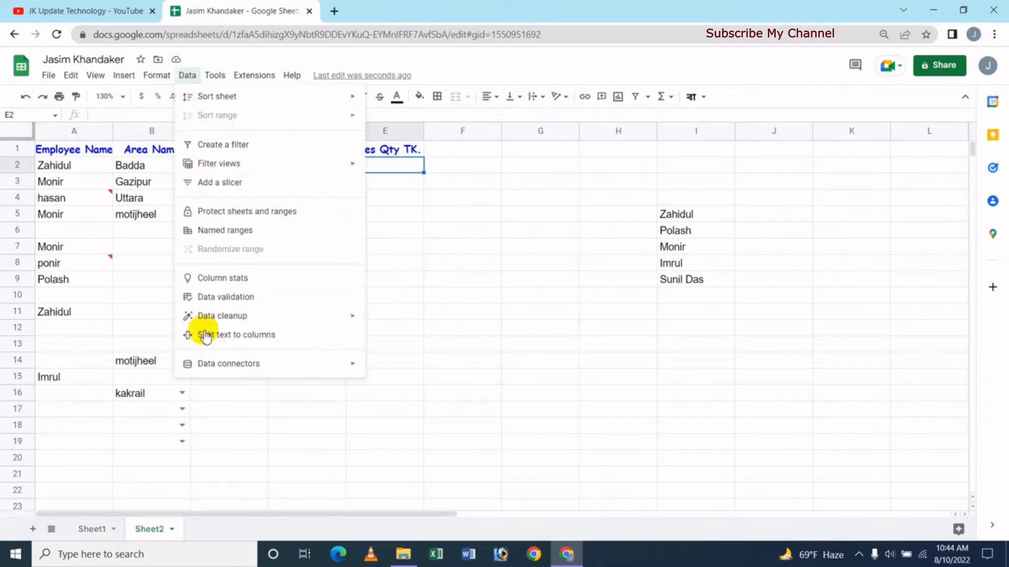
pyautogui.click(256, 297)
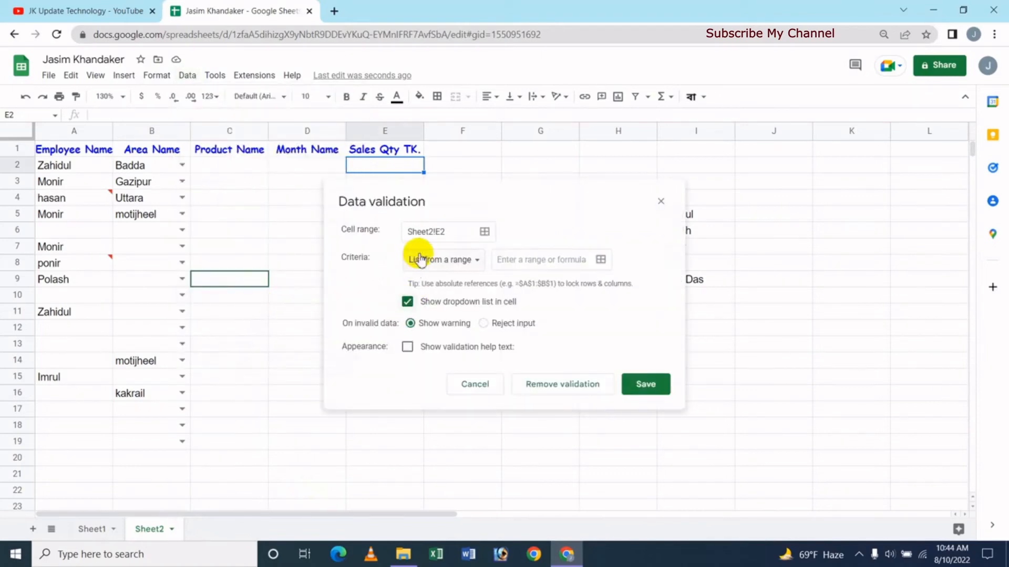
pyautogui.click(485, 232)
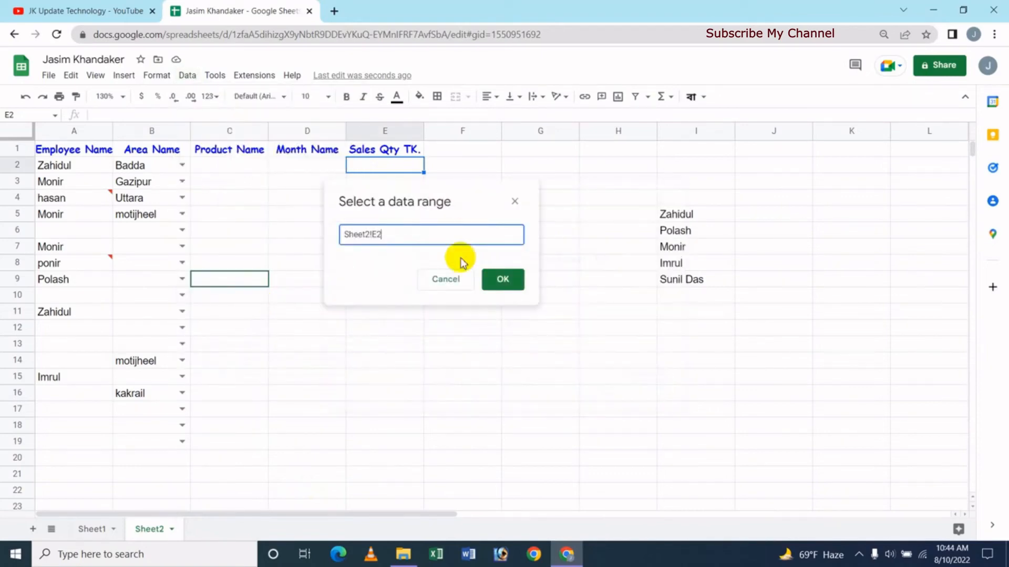
pyautogui.moveTo(473, 205); pyautogui.dragTo(690, 232)
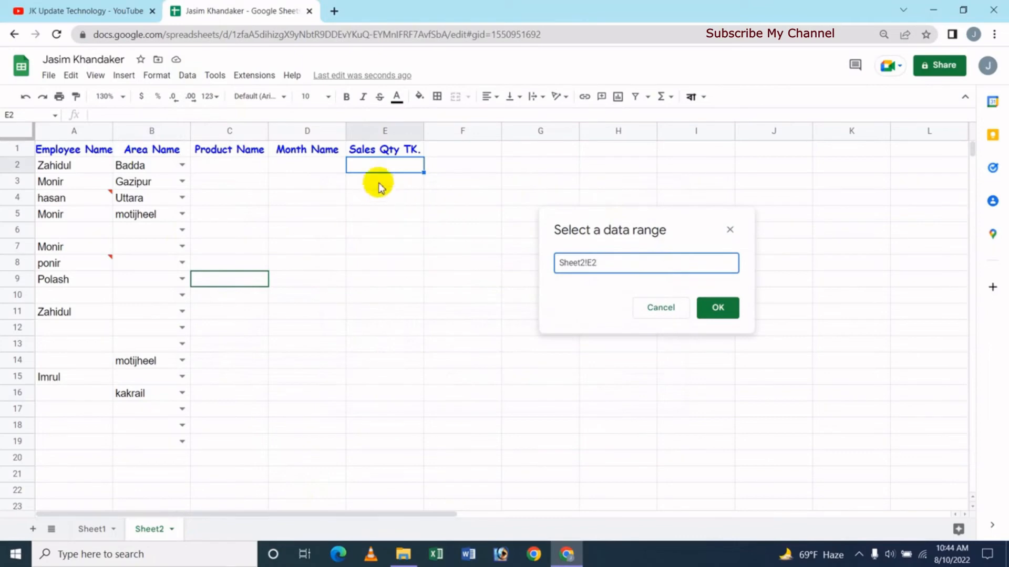
pyautogui.moveTo(389, 170); pyautogui.dragTo(399, 463)
pyautogui.click(718, 310)
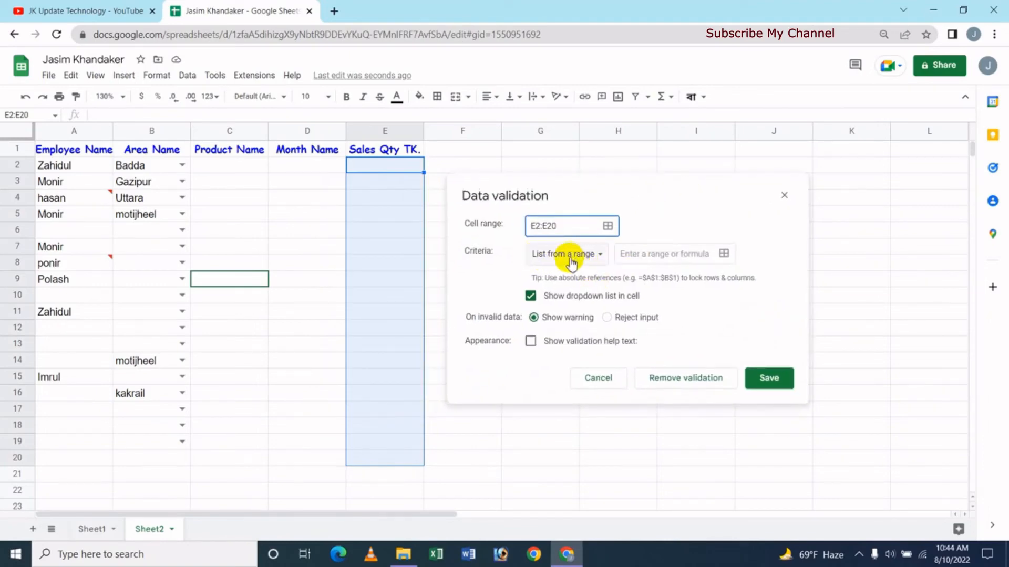
# Set the rule's list source to the sales quantity range Sheet1!E2:E21, including empty cells for further entries.
pyautogui.click(657, 258)
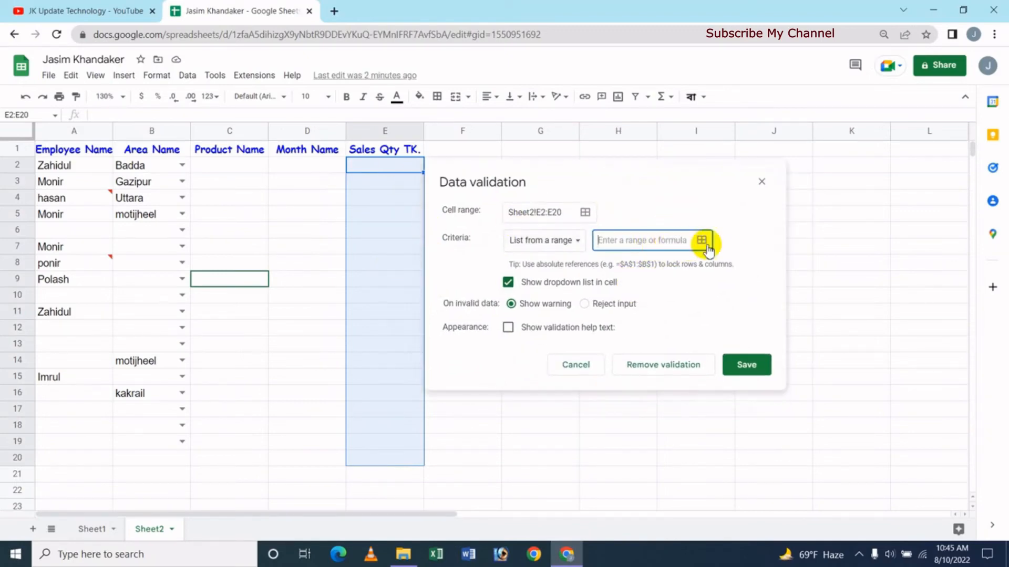
pyautogui.click(704, 242)
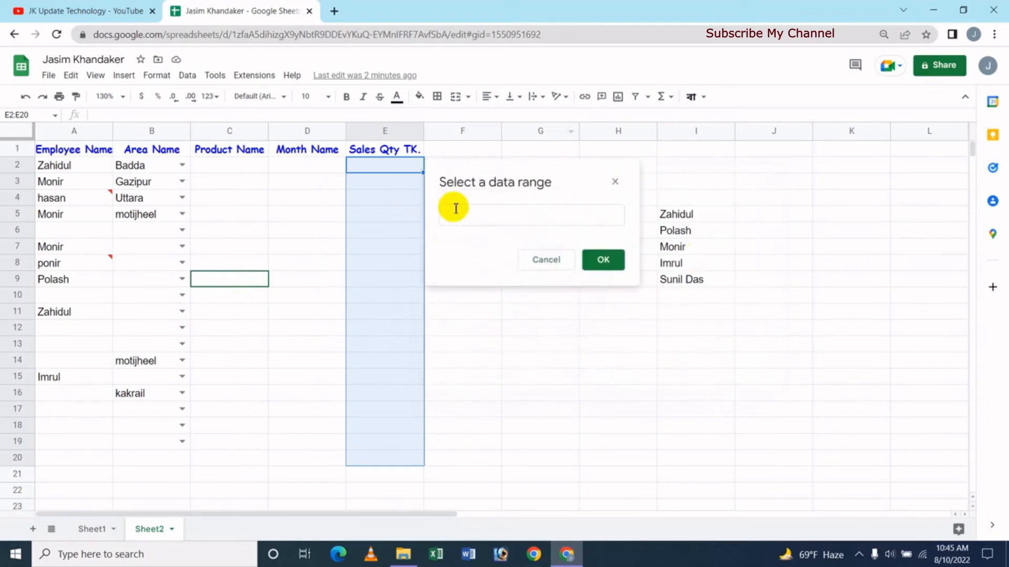
pyautogui.click(468, 223)
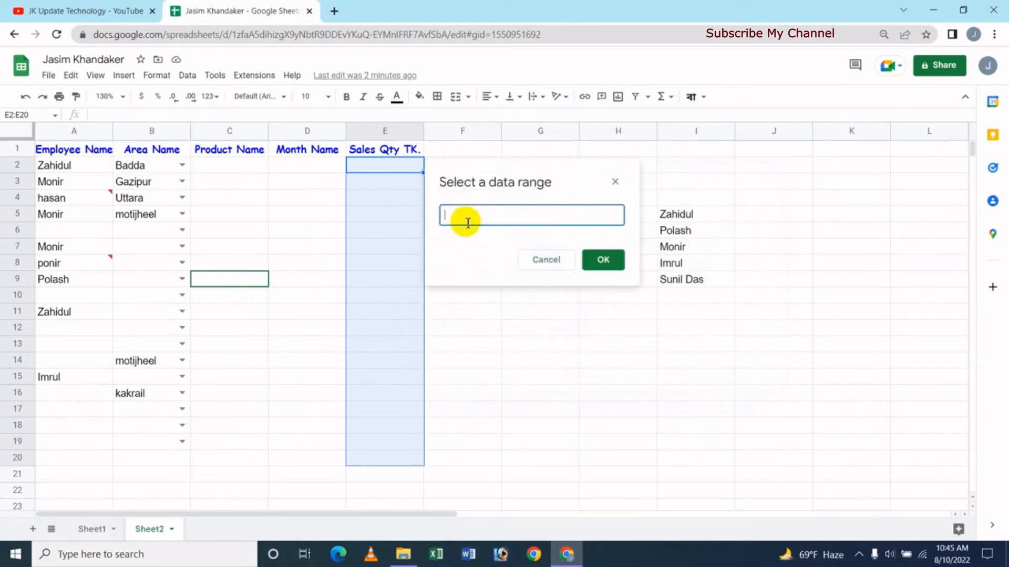
pyautogui.click(90, 529)
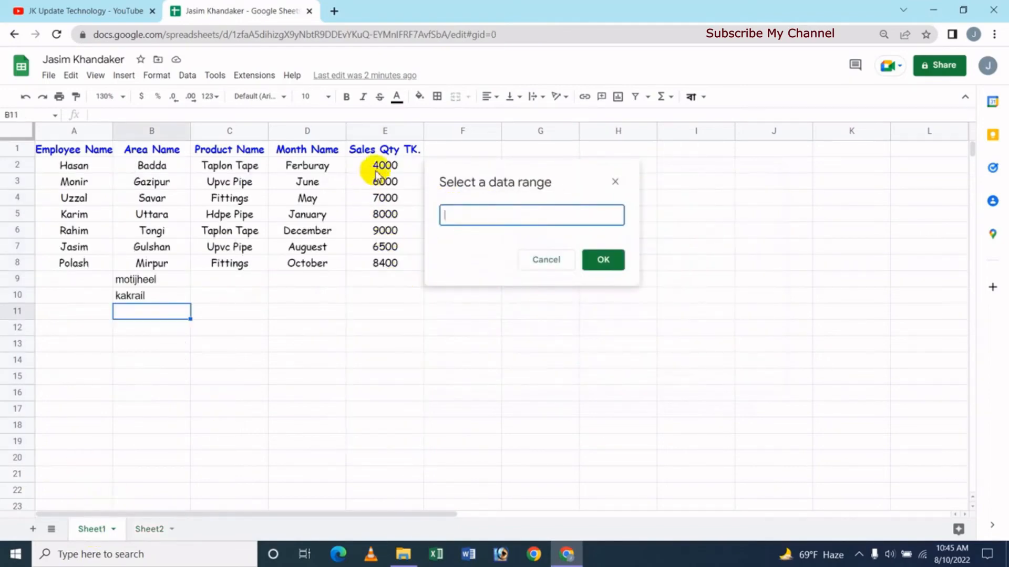
pyautogui.moveTo(371, 172); pyautogui.dragTo(395, 478)
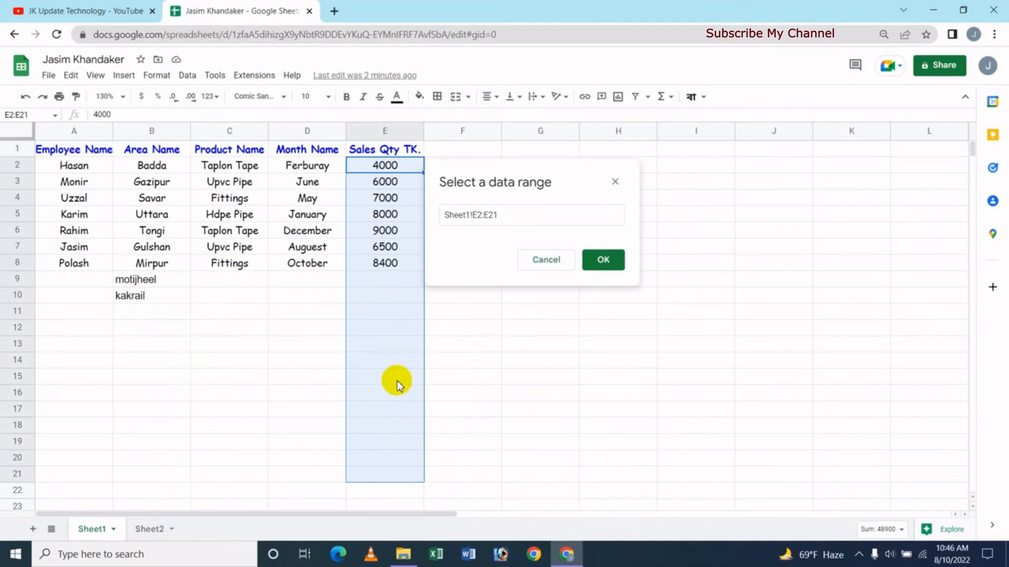
pyautogui.click(623, 270)
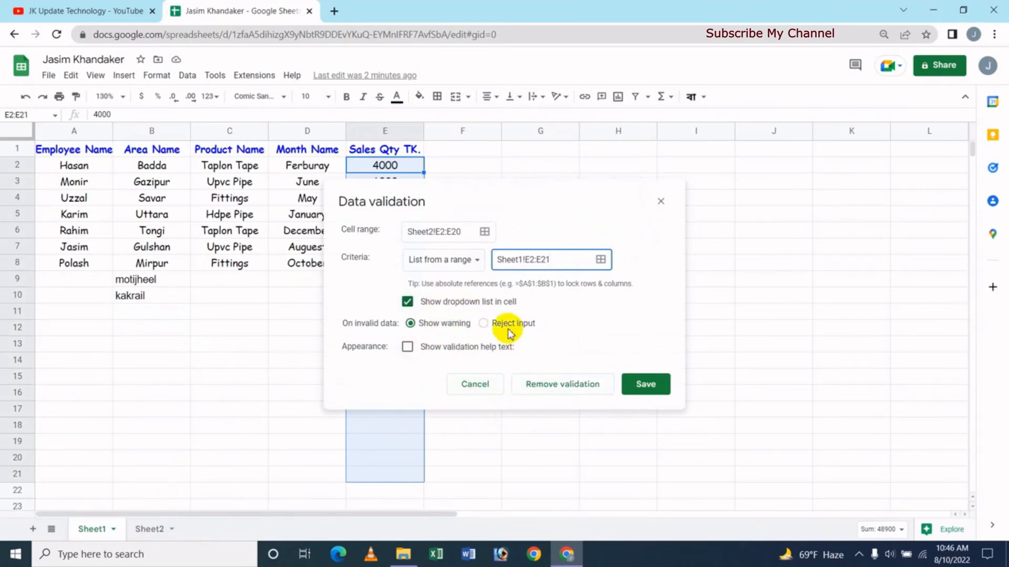
# Make the rule reject invalid input with the validation help text "Wrong Sales Quantity", and save it.
pyautogui.click(486, 324)
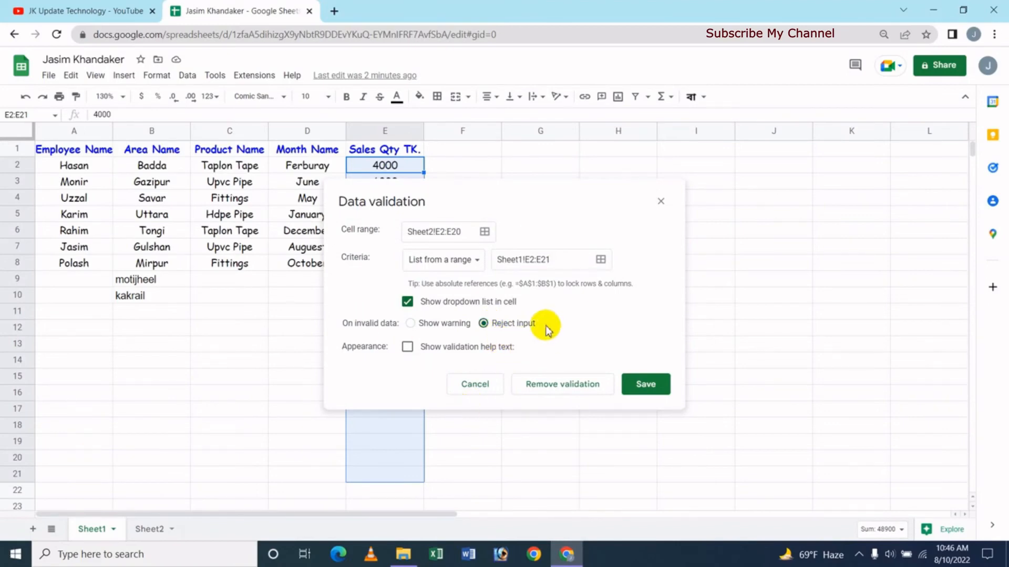
pyautogui.click(408, 347)
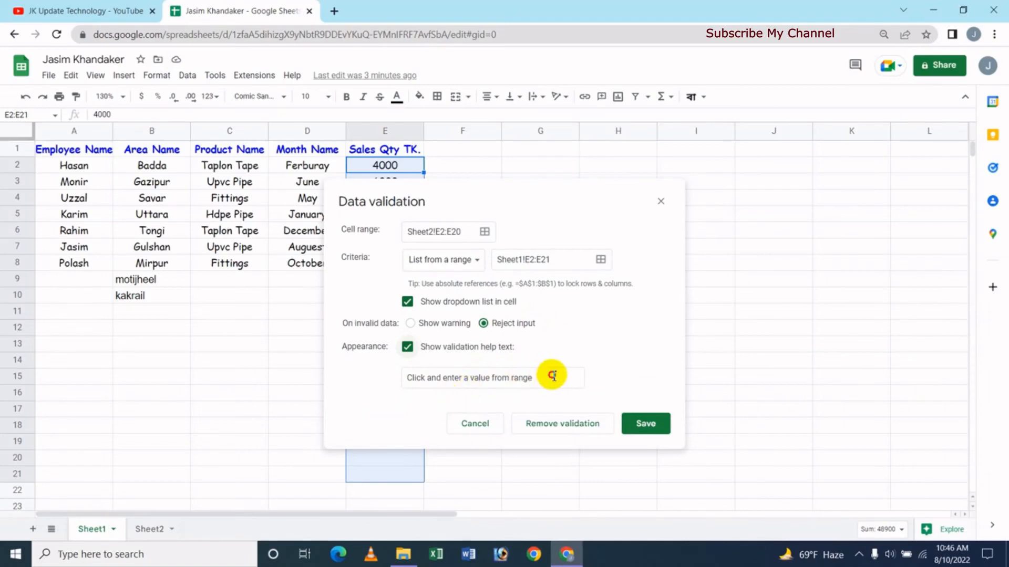
pyautogui.moveTo(552, 375); pyautogui.dragTo(366, 386)
pyautogui.press('BackSpace')
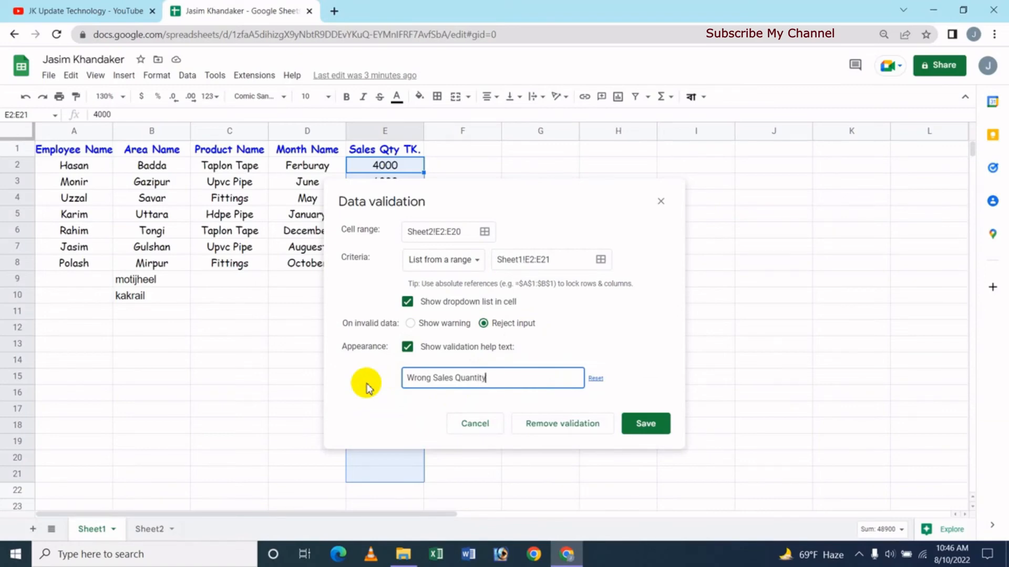
pyautogui.click(651, 423)
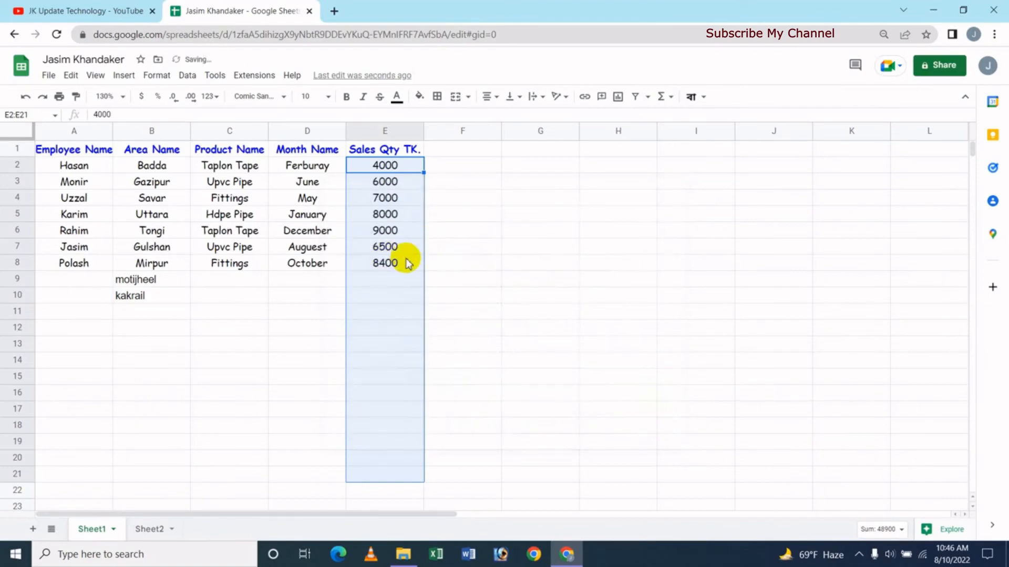
# On Sheet2, choose 4000 in cell E2 and 9000 in cell E3 from the sales quantity dropdowns.
pyautogui.click(152, 529)
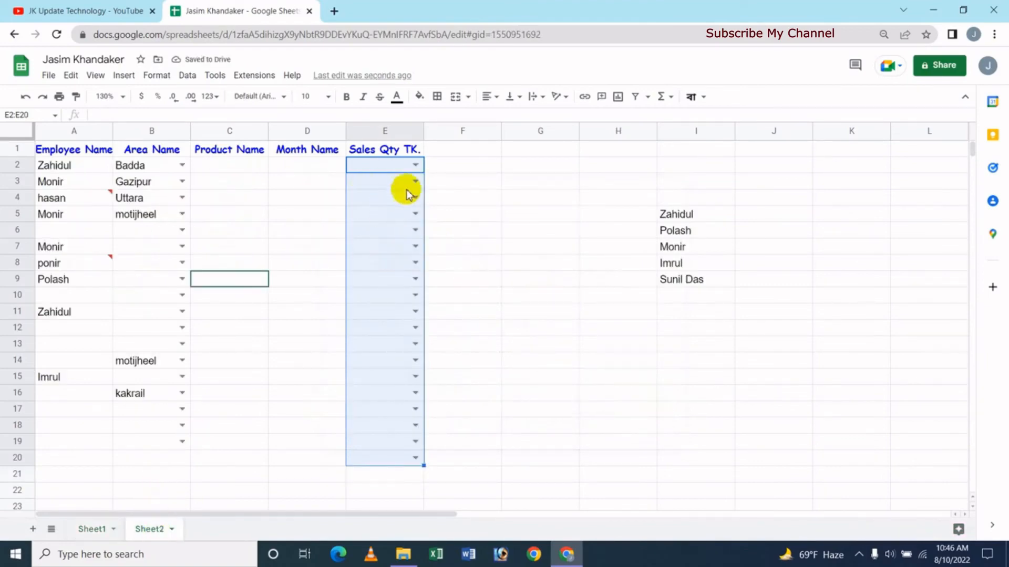
pyautogui.click(415, 165)
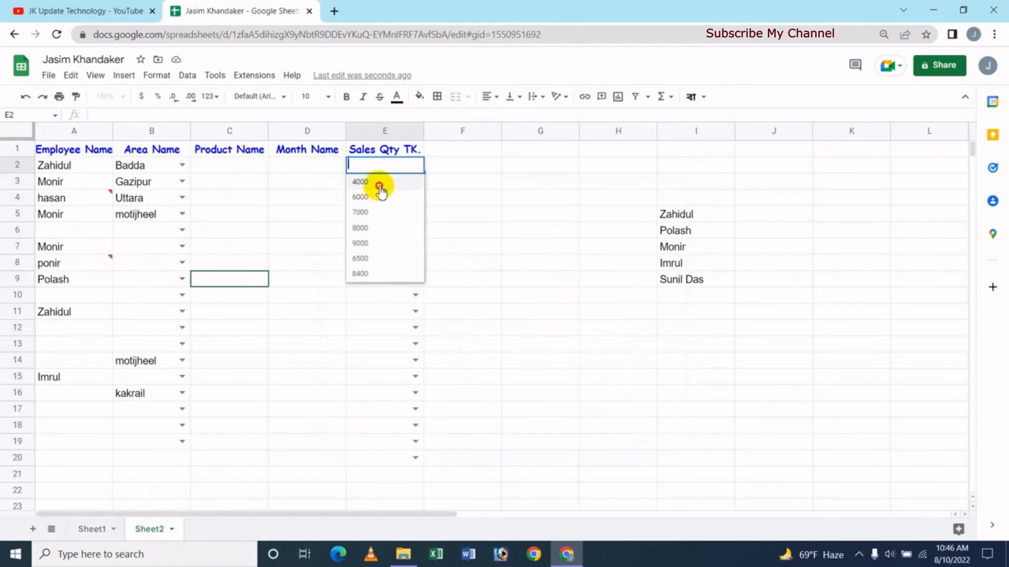
pyautogui.click(377, 183)
pyautogui.click(415, 184)
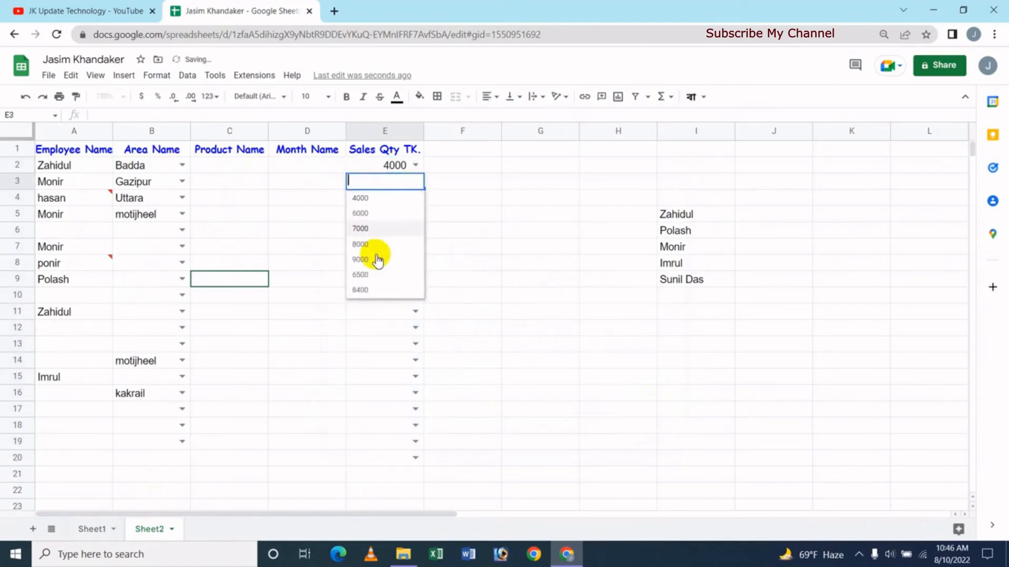
pyautogui.click(367, 262)
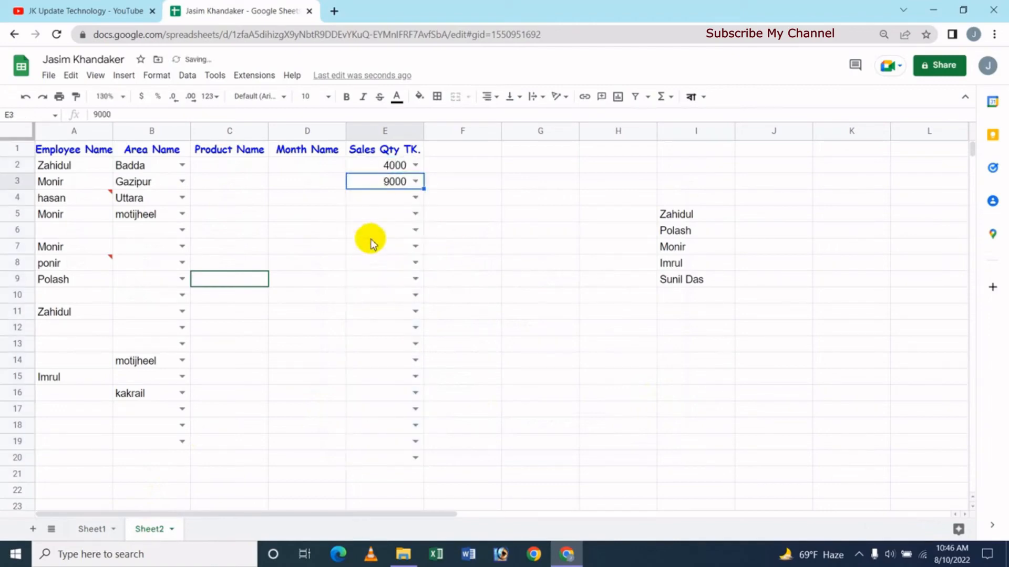
# Test the validation by trying to enter the unlisted quantity 11000 in cell E4.
pyautogui.click(387, 203)
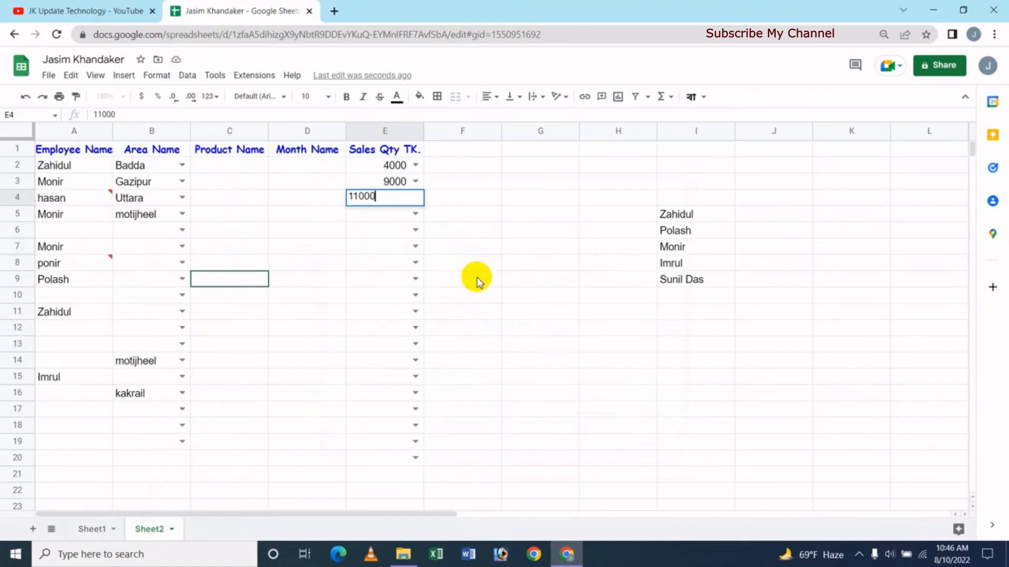
pyautogui.press('Return')
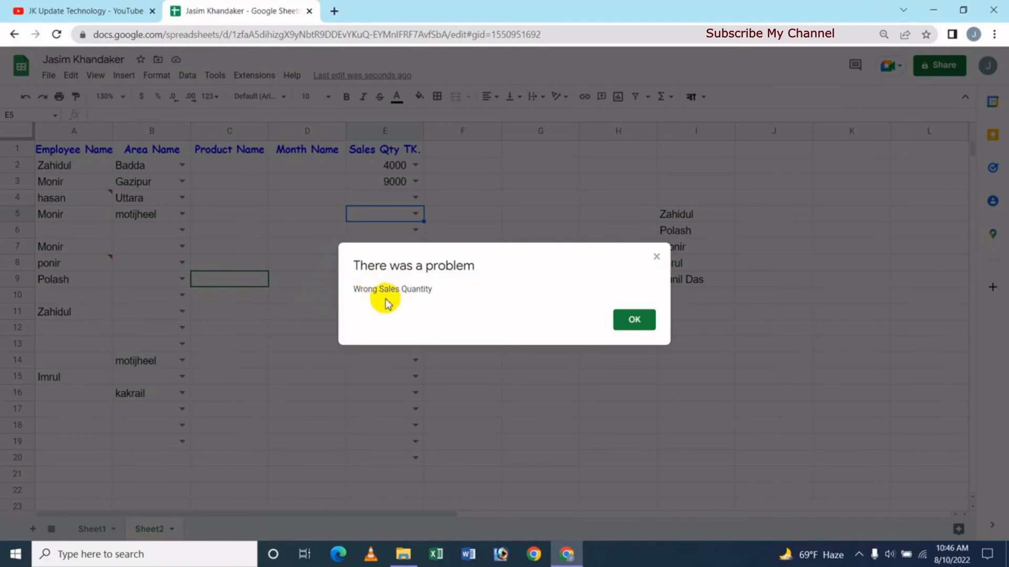
pyautogui.click(634, 320)
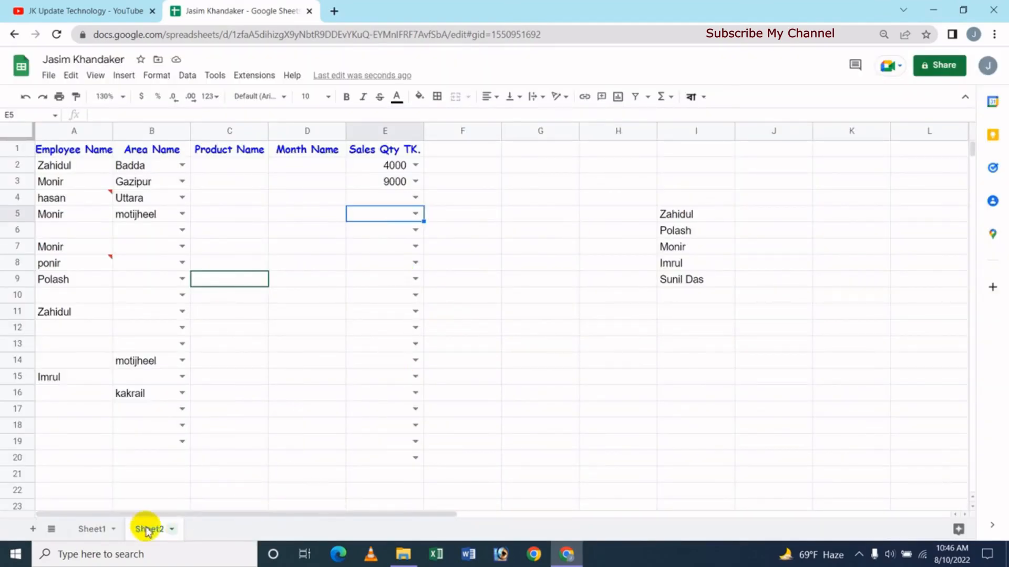
# Add 20500 to the Sales Qty TK. source list in cell E9 of Sheet1.
pyautogui.click(100, 531)
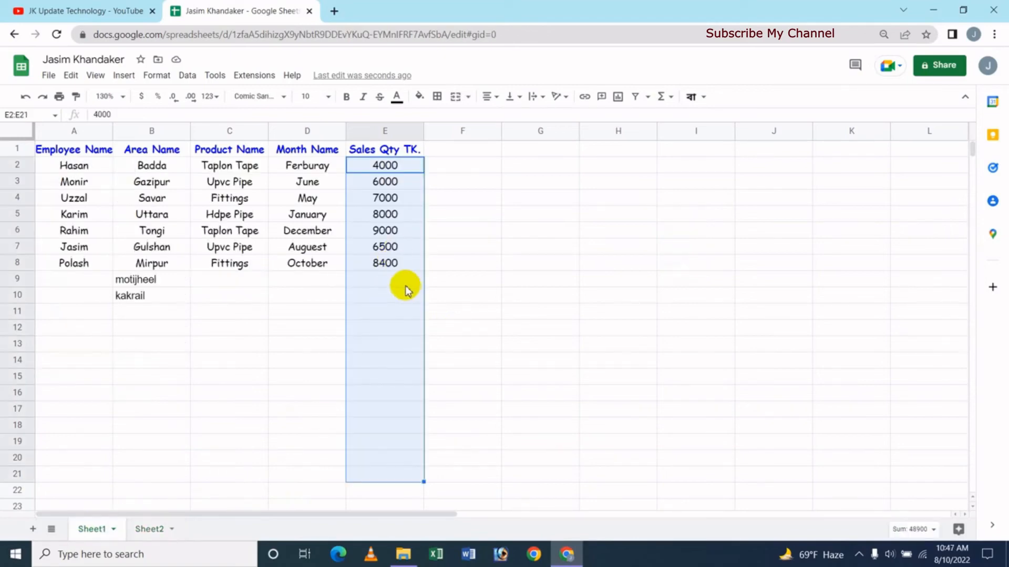
pyautogui.click(464, 295)
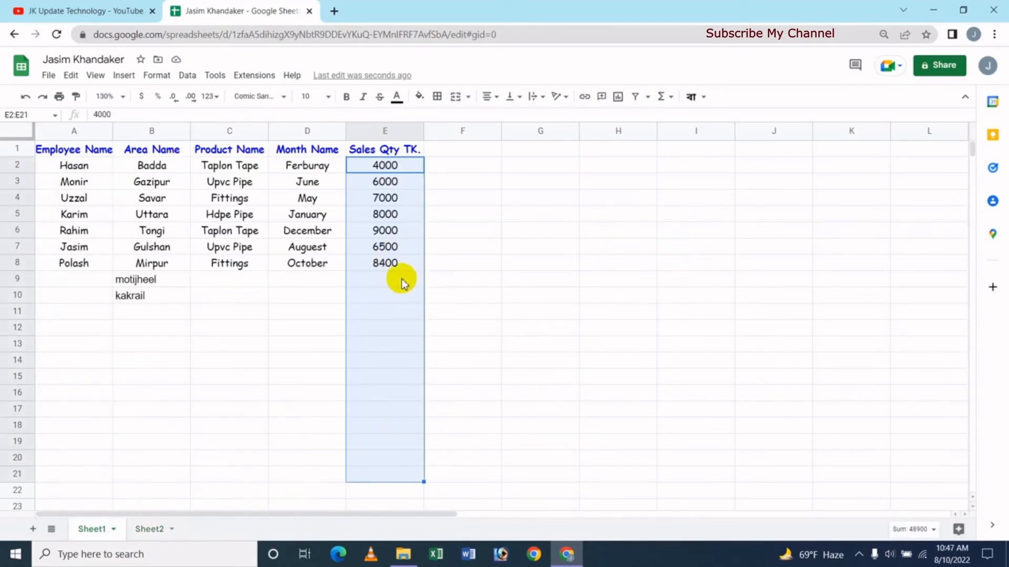
pyautogui.click(388, 280)
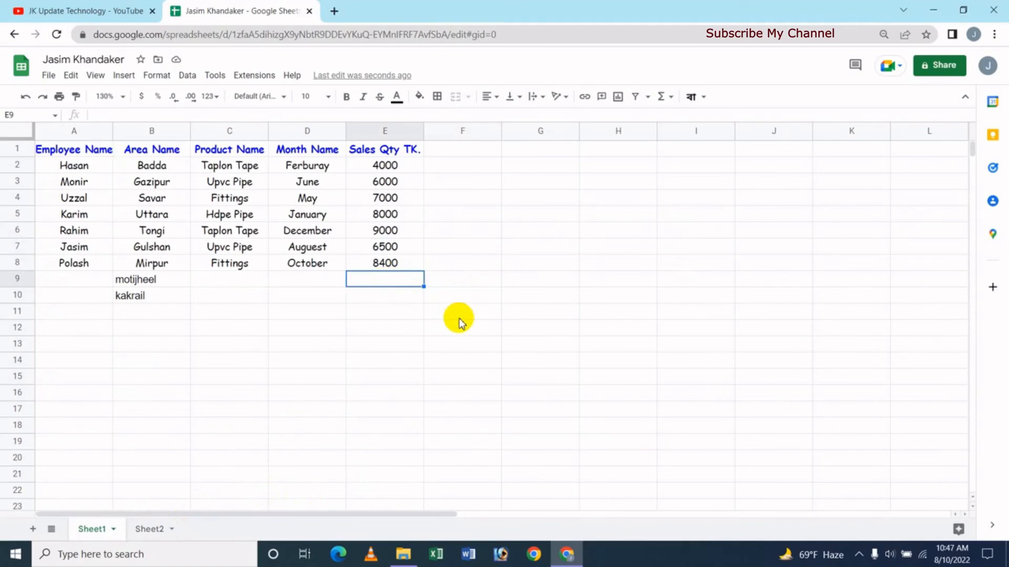
pyautogui.write('20500')
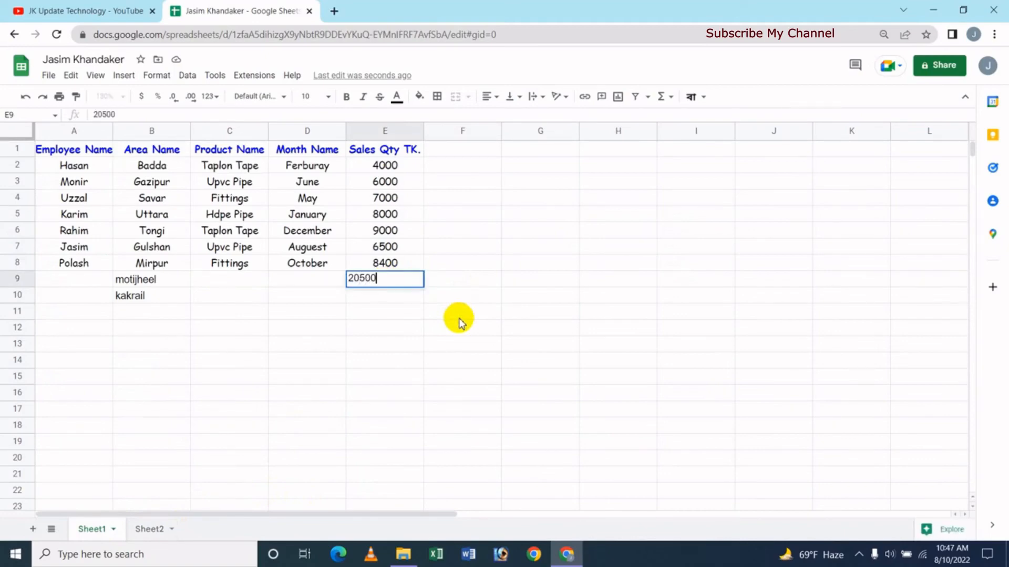
pyautogui.press('Return')
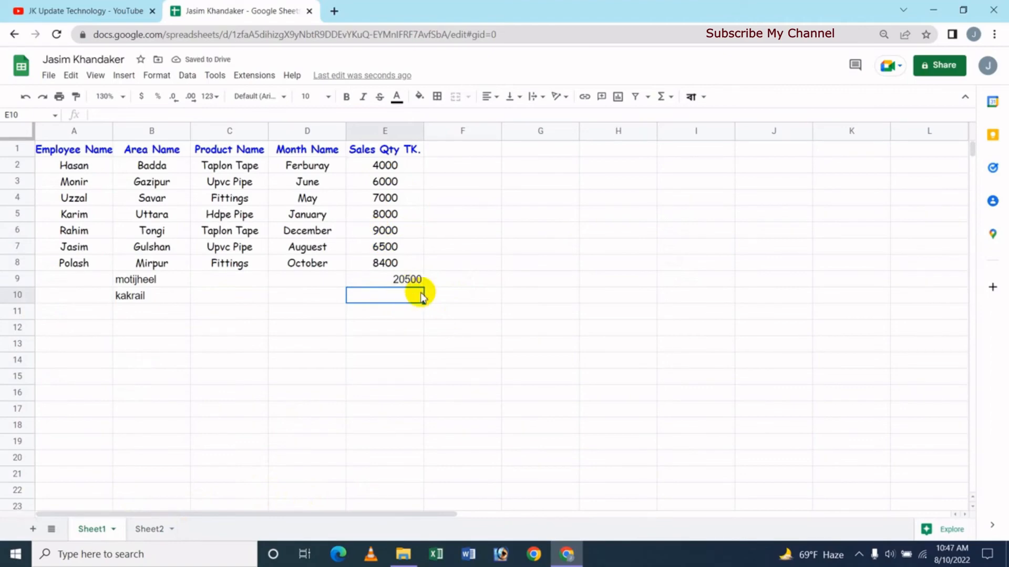
# On Sheet2, choose 20500 from the sales quantity dropdown in cell E6 and check it against the Sheet1 source list.
pyautogui.click(149, 529)
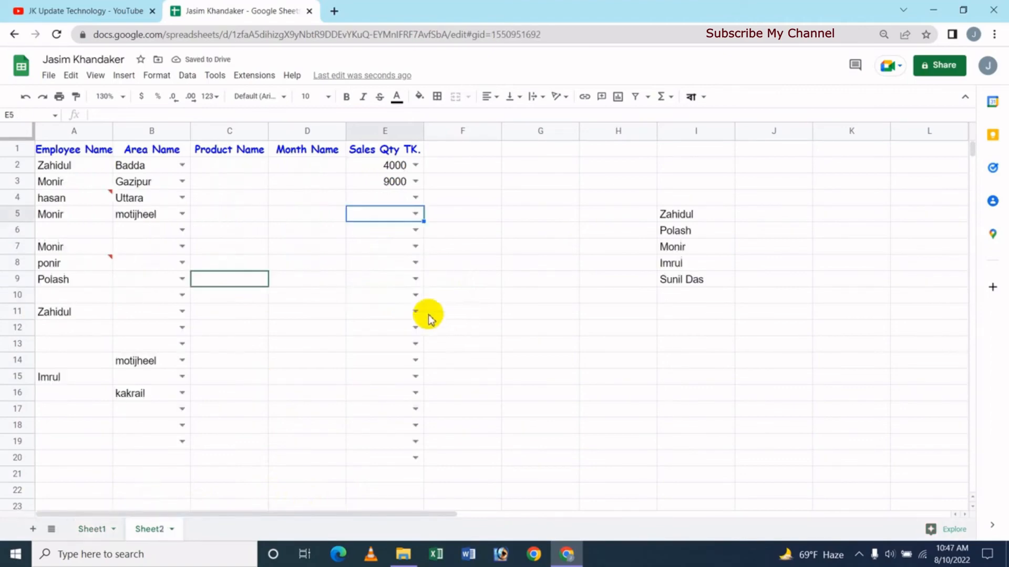
pyautogui.click(415, 231)
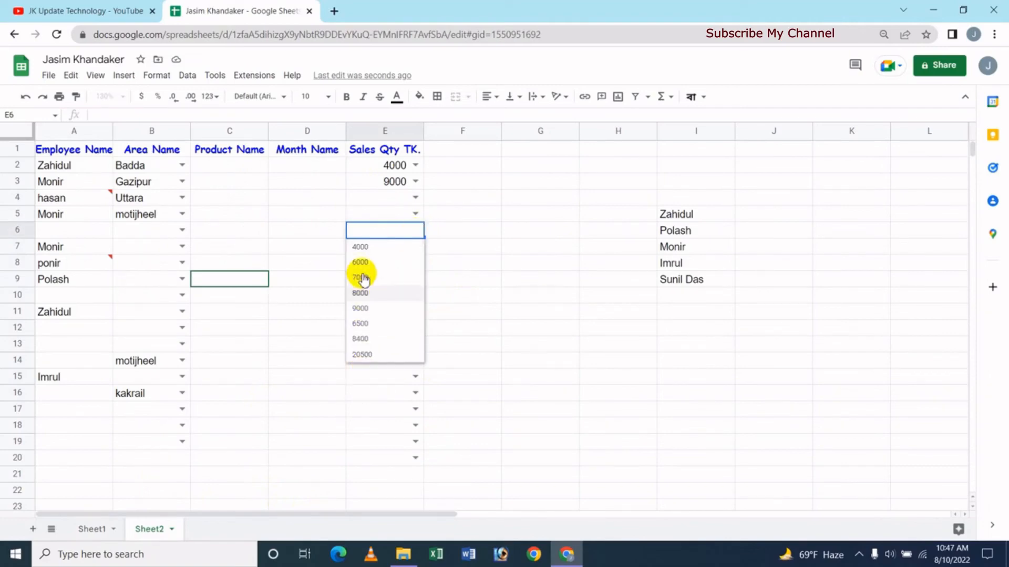
pyautogui.click(367, 355)
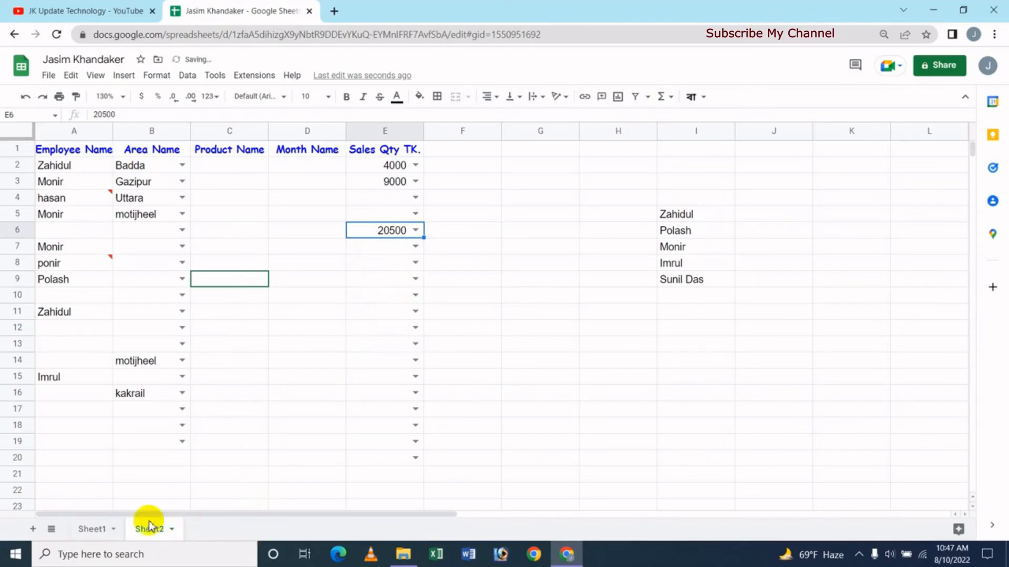
pyautogui.click(103, 529)
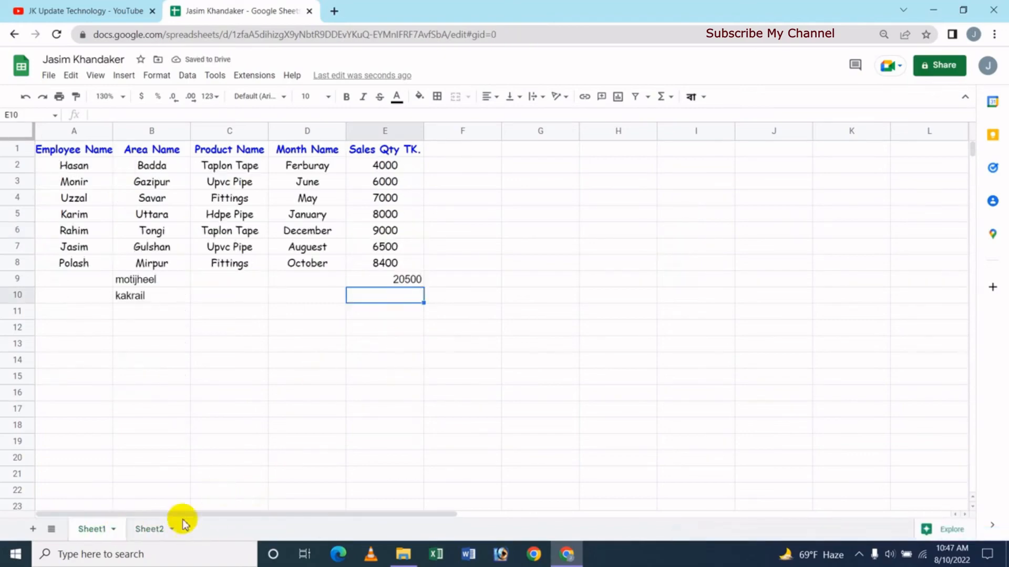
pyautogui.click(157, 529)
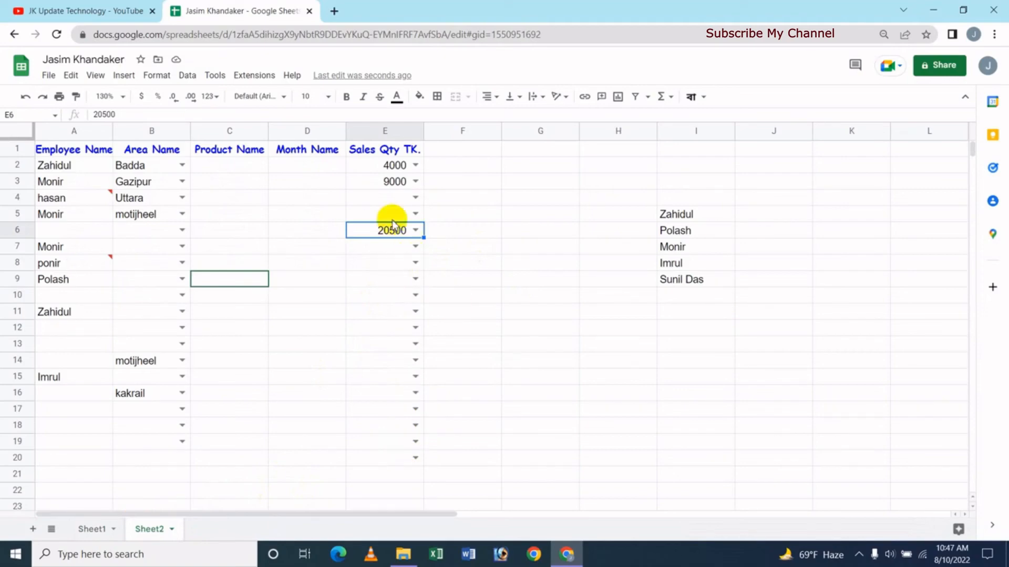
# Turn off the in-cell dropdown list in the data validation for the sales quantity range E2:E20 and save the rule.
pyautogui.moveTo(389, 166); pyautogui.dragTo(404, 458)
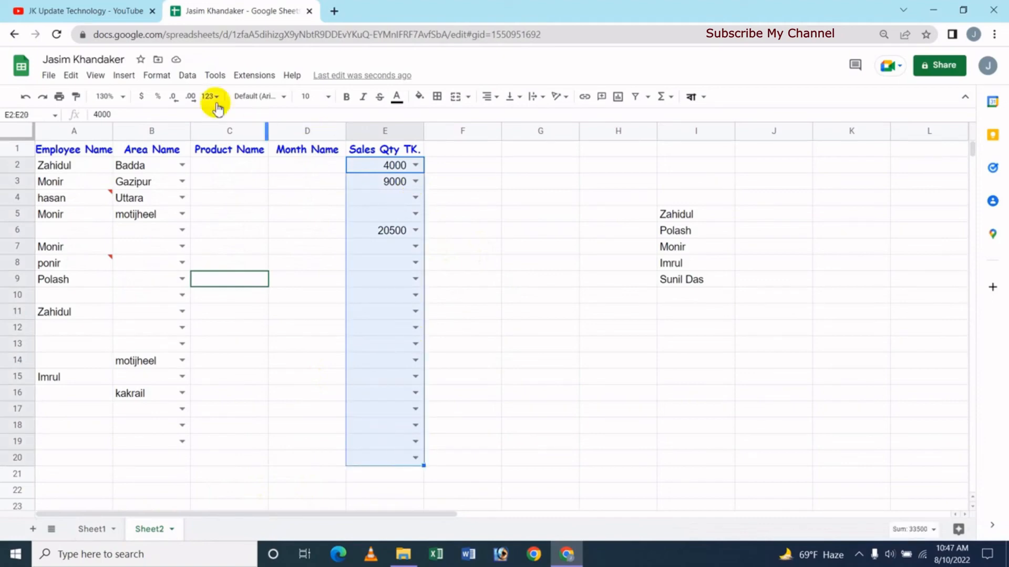
pyautogui.rightClick(389, 216)
pyautogui.moveTo(457, 527)
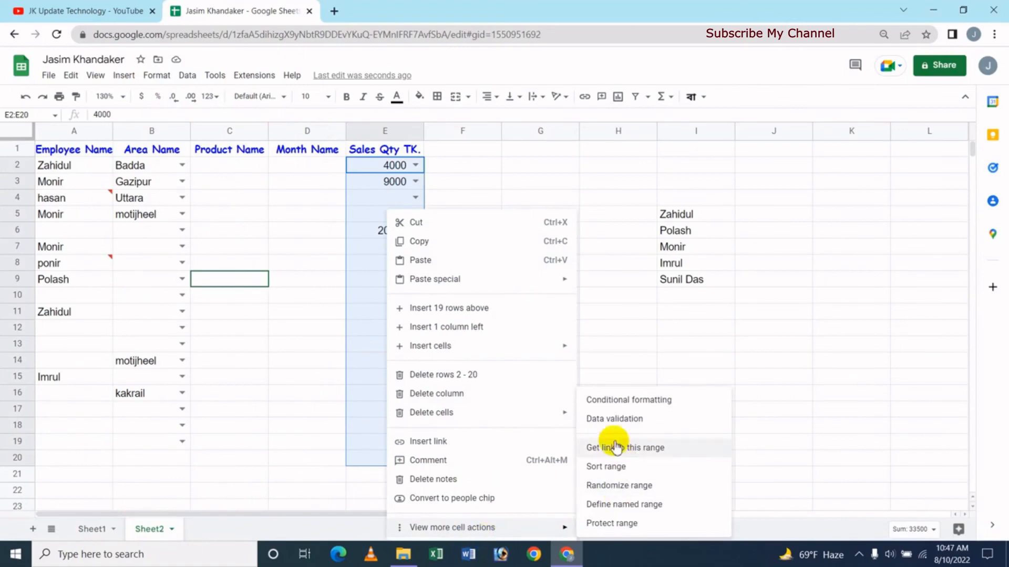
pyautogui.click(611, 419)
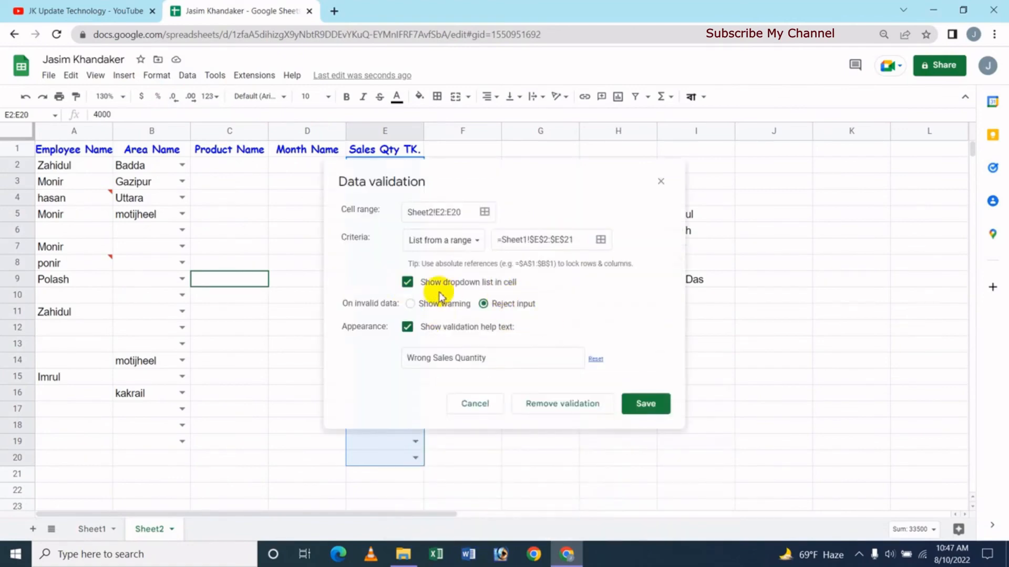
pyautogui.click(645, 404)
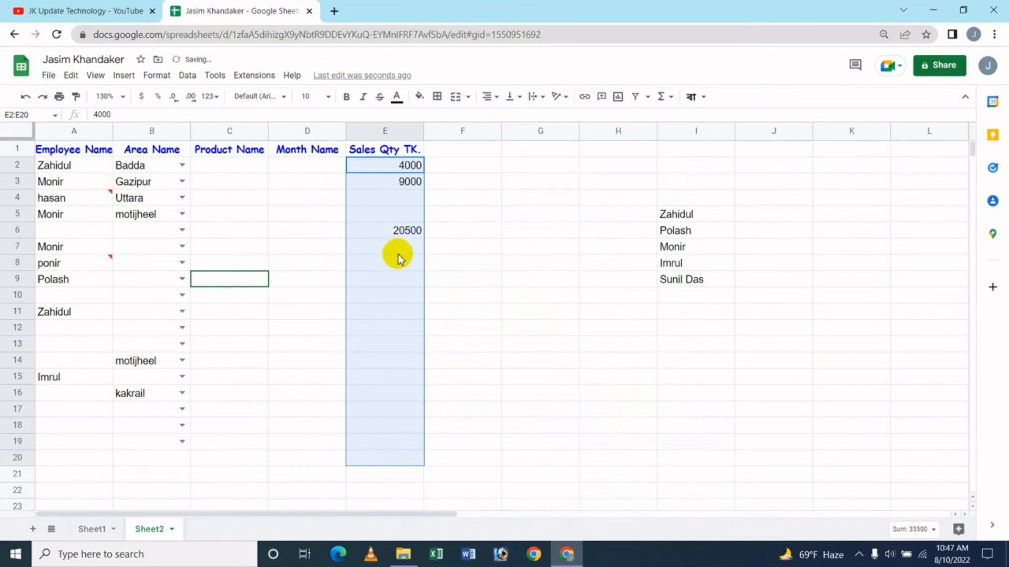
# Check which listed quantities are suggested for an entry starting with 6 in cell E7, and leave the cell empty.
pyautogui.click(403, 249)
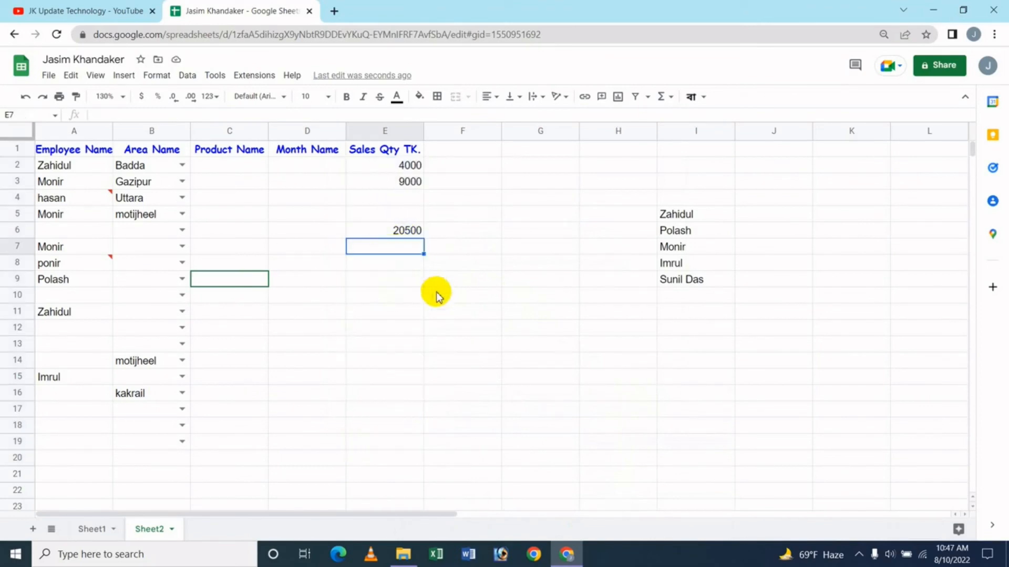
pyautogui.write('6')
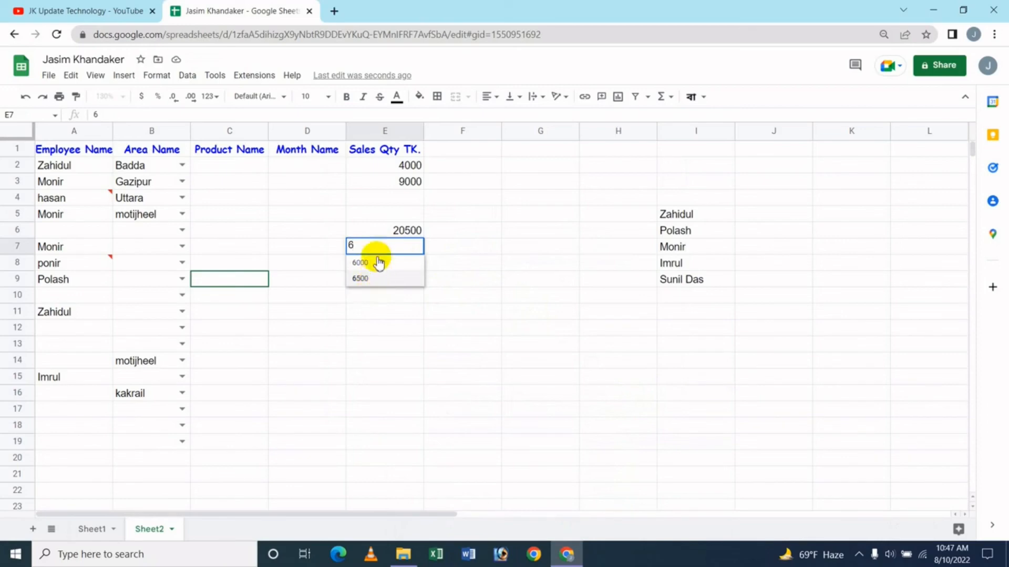
pyautogui.click(367, 315)
pyautogui.click(633, 317)
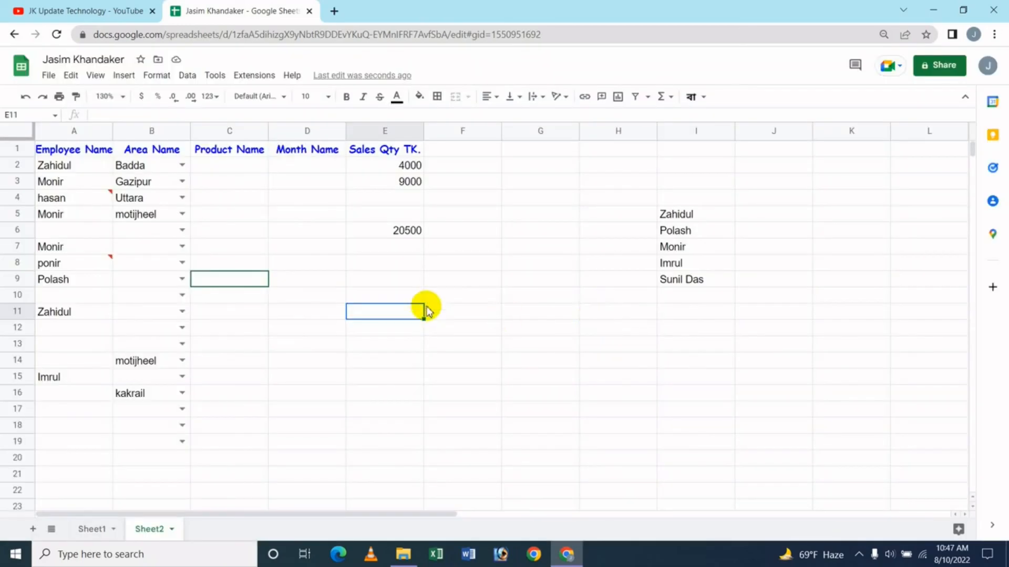
# Choose 8000 in cell E10 and 7000 in cell E8 from the validation suggestions.
pyautogui.click(408, 298)
pyautogui.doubleClick(408, 298)
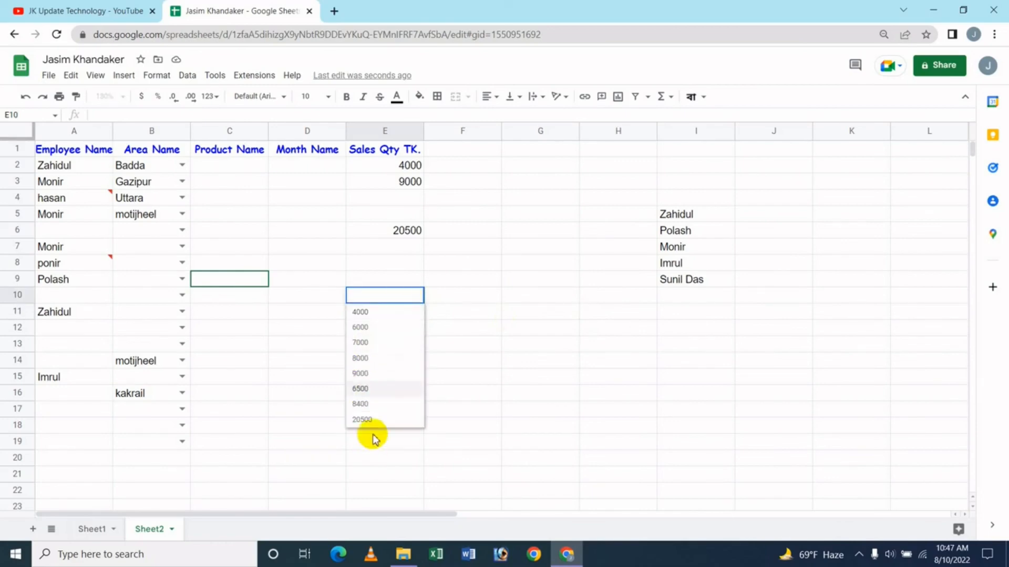
pyautogui.click(360, 358)
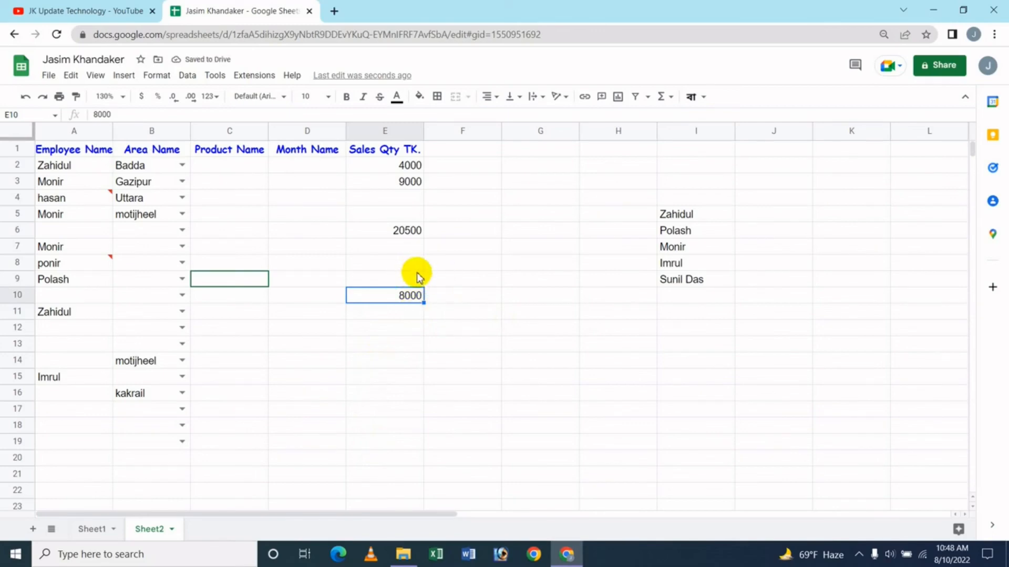
pyautogui.moveTo(235, 281)
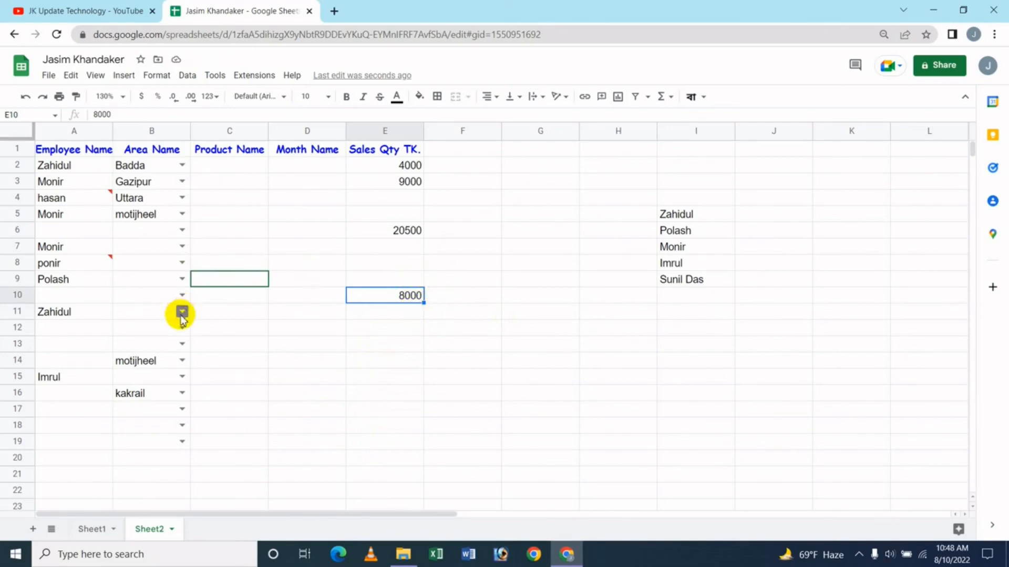
pyautogui.click(412, 263)
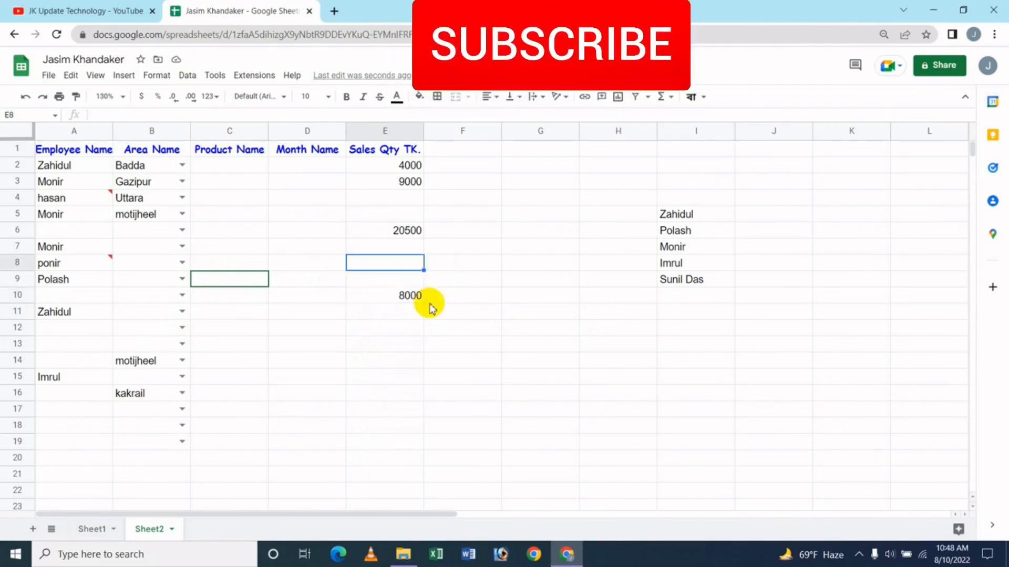
pyautogui.write('7')
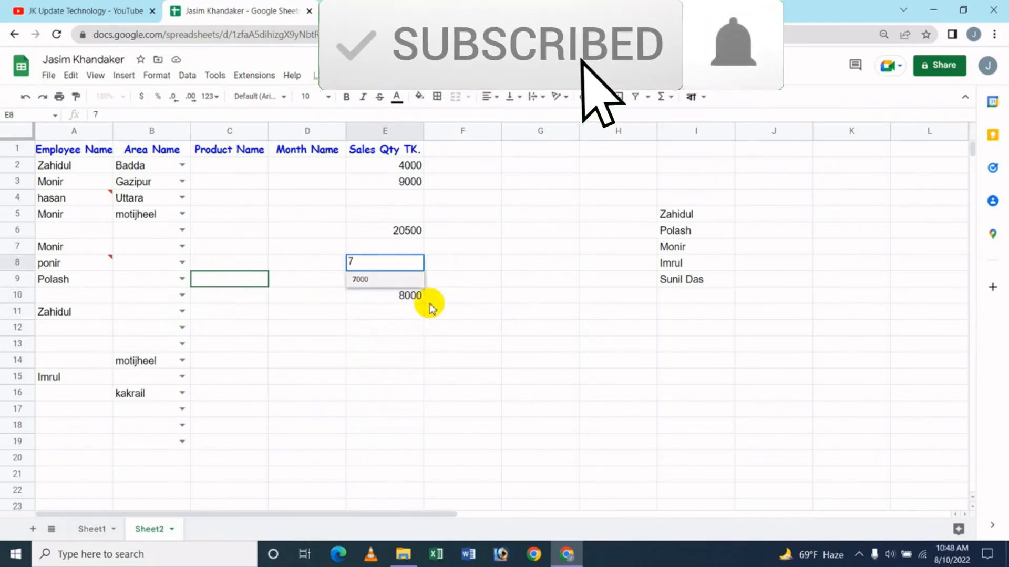
pyautogui.click(366, 280)
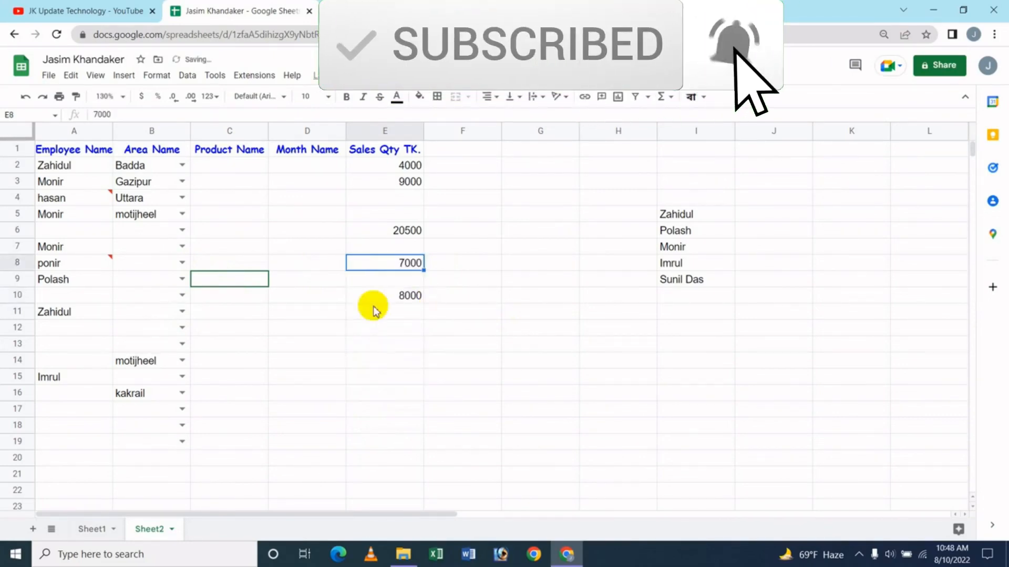
pyautogui.click(380, 347)
pyautogui.doubleClick(381, 347)
pyautogui.click(357, 263)
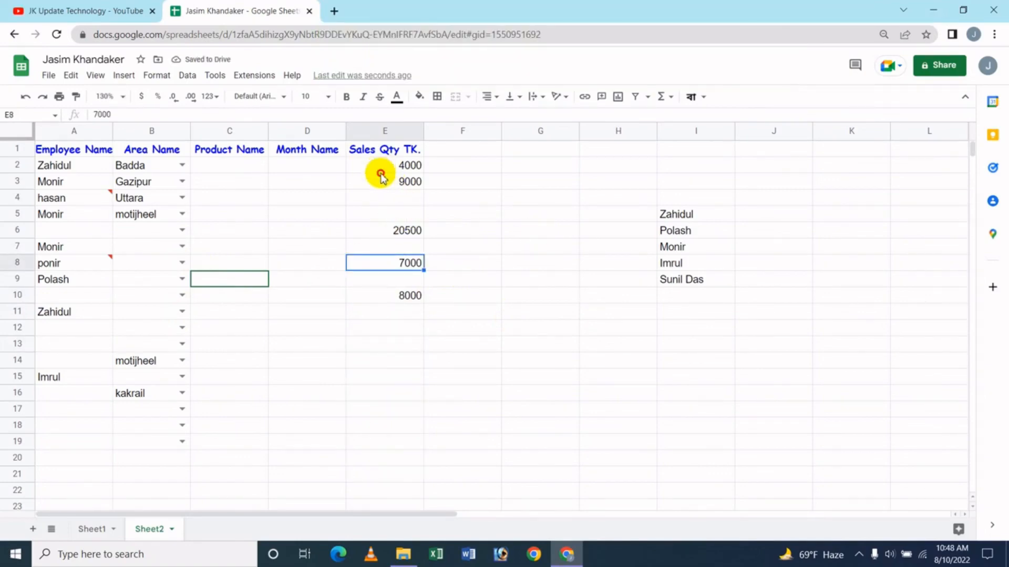
# Remove the data validation from the sales quantity range E2:E20.
pyautogui.moveTo(383, 167); pyautogui.dragTo(389, 212)
pyautogui.moveTo(401, 397); pyautogui.dragTo(401, 455)
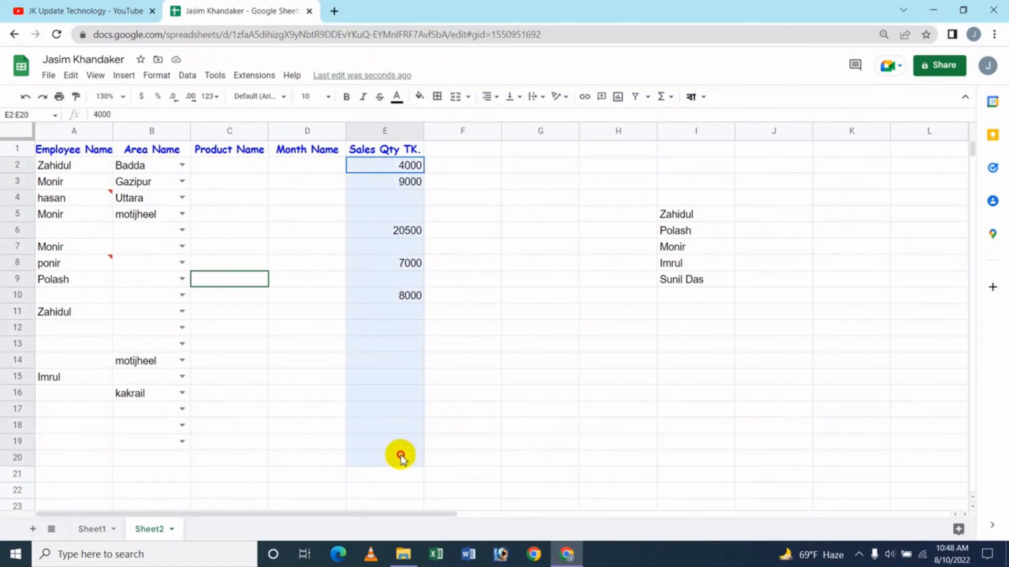
pyautogui.click(188, 76)
pyautogui.click(258, 296)
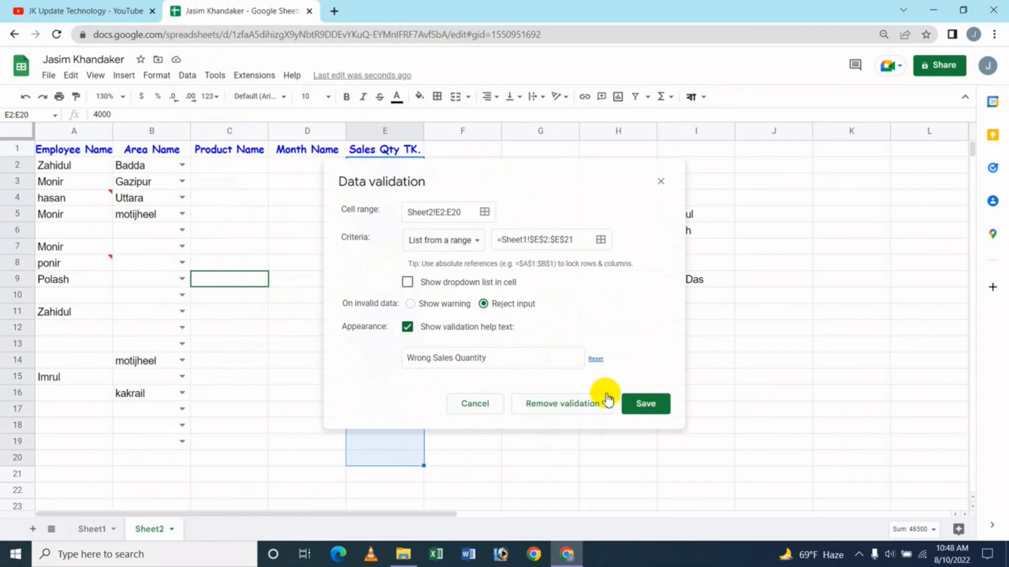
pyautogui.click(577, 414)
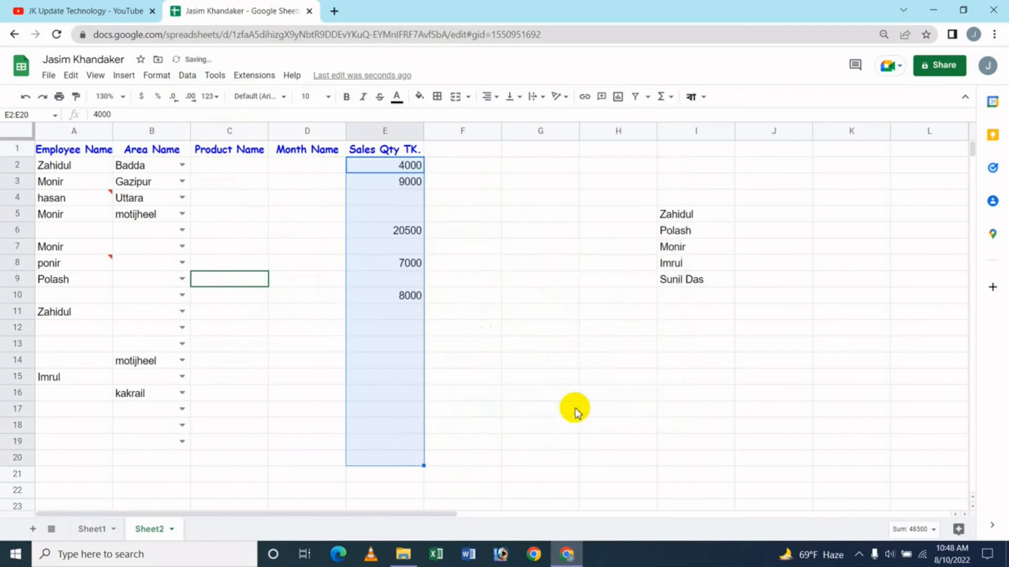
# Enter 7000 in cell E11 to check that the sales quantity column accepts free input.
pyautogui.click(395, 199)
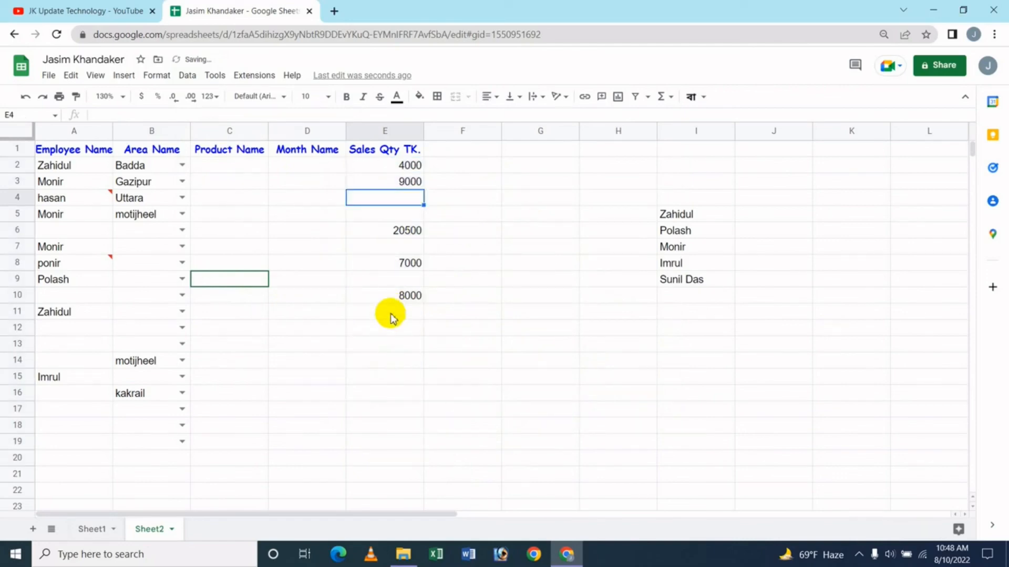
pyautogui.click(389, 313)
pyautogui.click(398, 347)
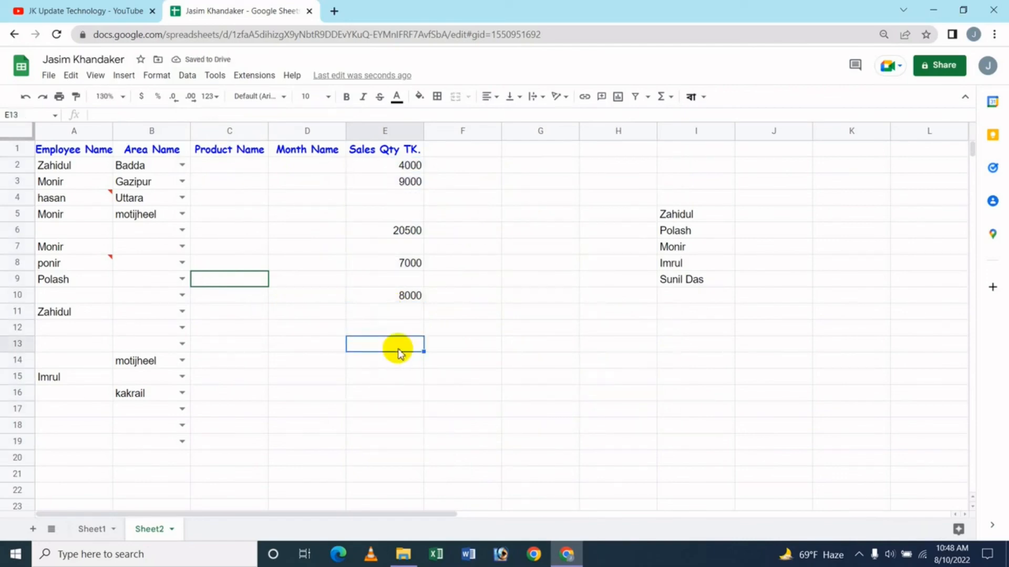
pyautogui.click(393, 314)
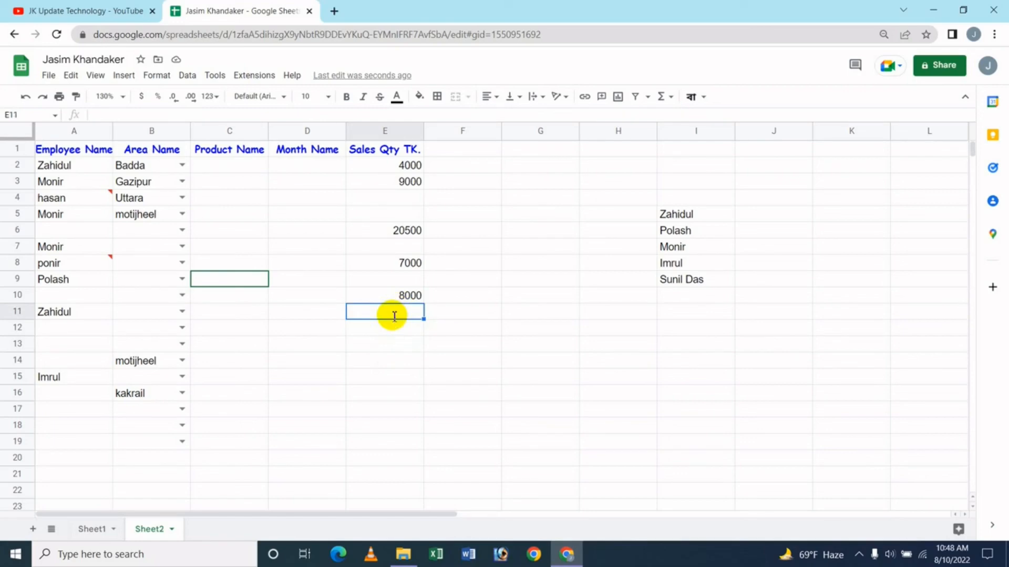
pyautogui.write('7000')
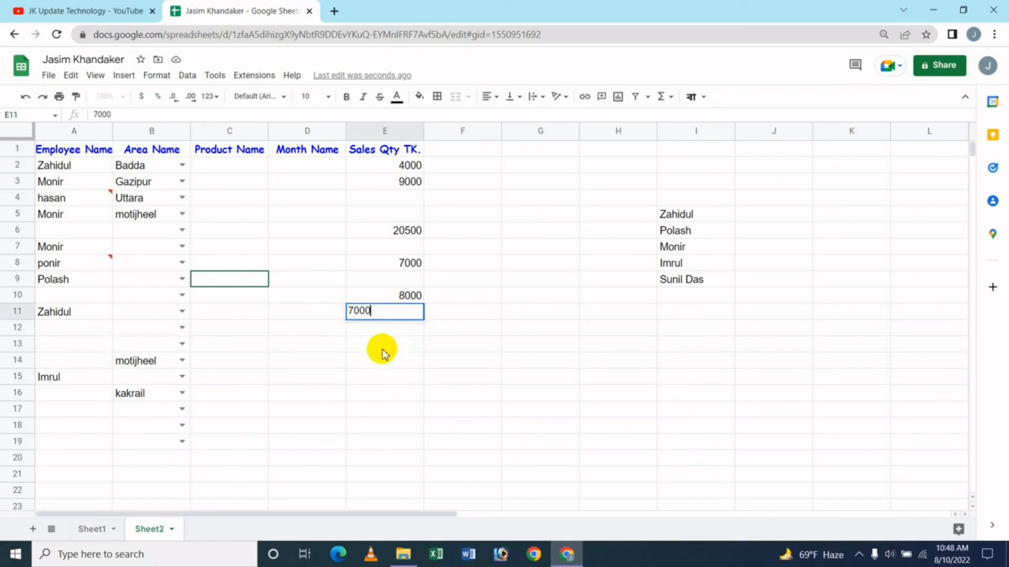
pyautogui.click(381, 359)
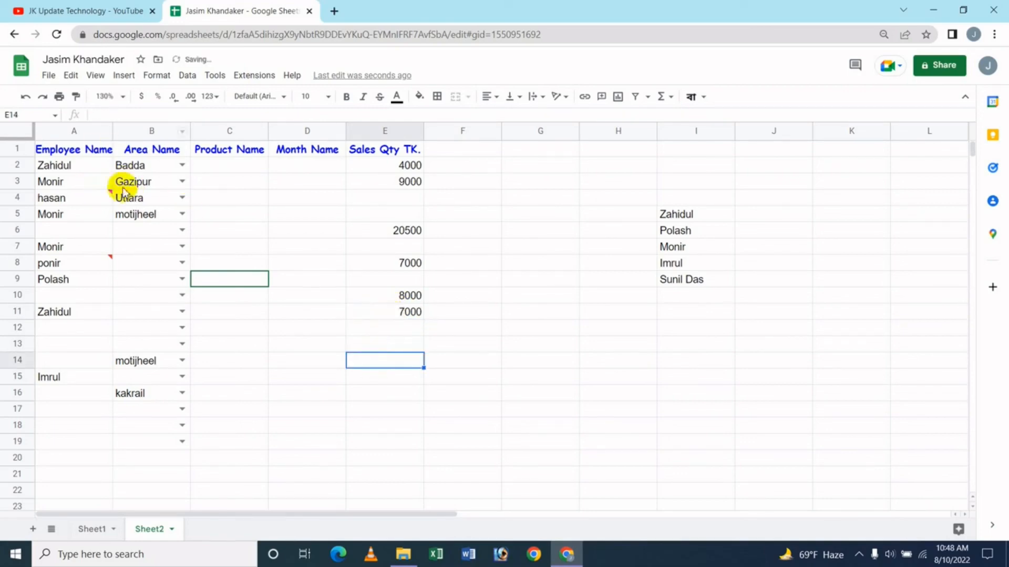
# Remove the data validation from the Employee Name and Area Name cells A2:B20.
pyautogui.moveTo(68, 163); pyautogui.dragTo(189, 457)
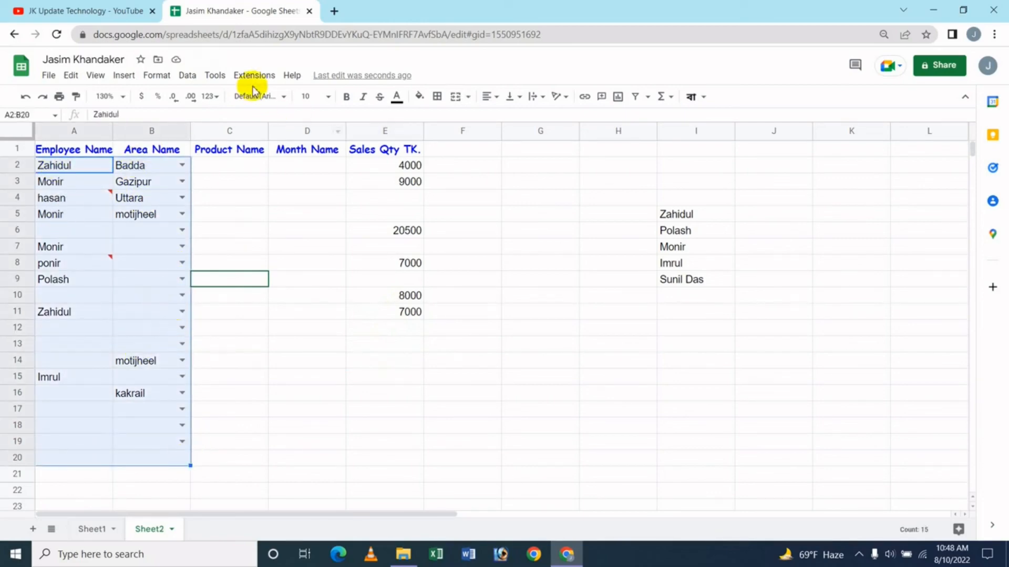
pyautogui.click(189, 75)
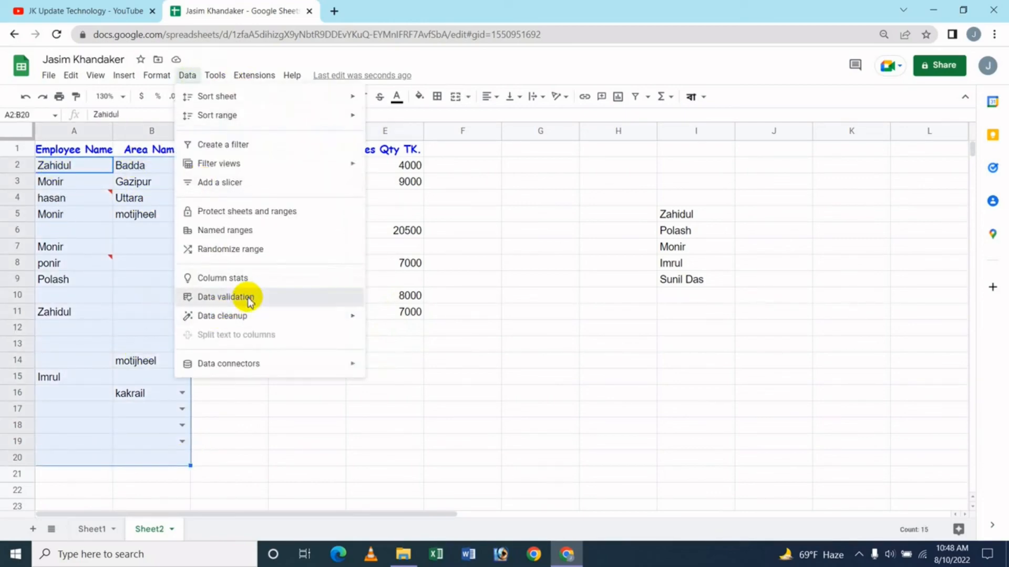
pyautogui.click(247, 297)
pyautogui.click(557, 404)
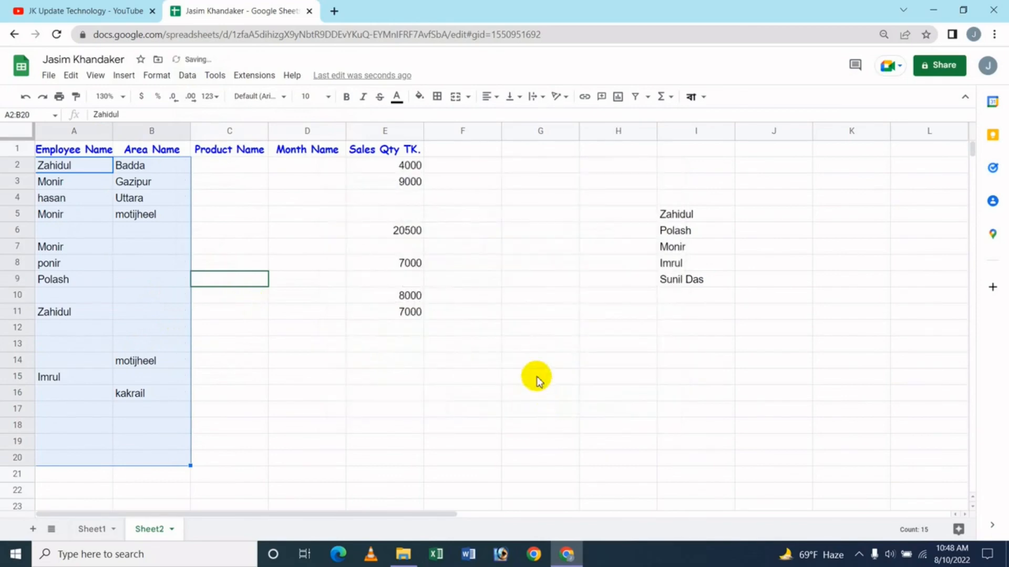
pyautogui.click(230, 213)
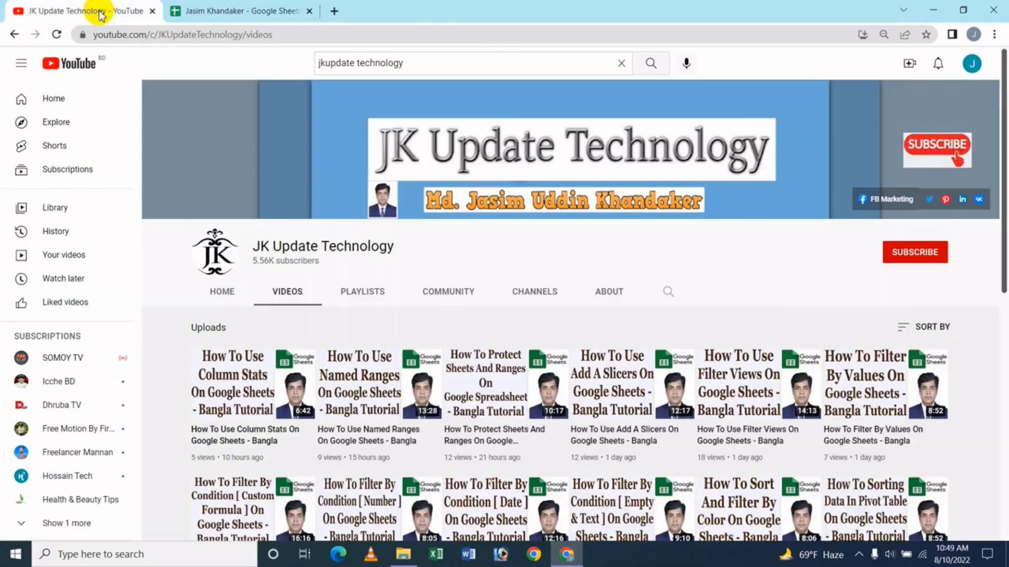
# Switch to YouTube to view the uploaded videos of the JK Update Technology channel.
pyautogui.click(100, 11)
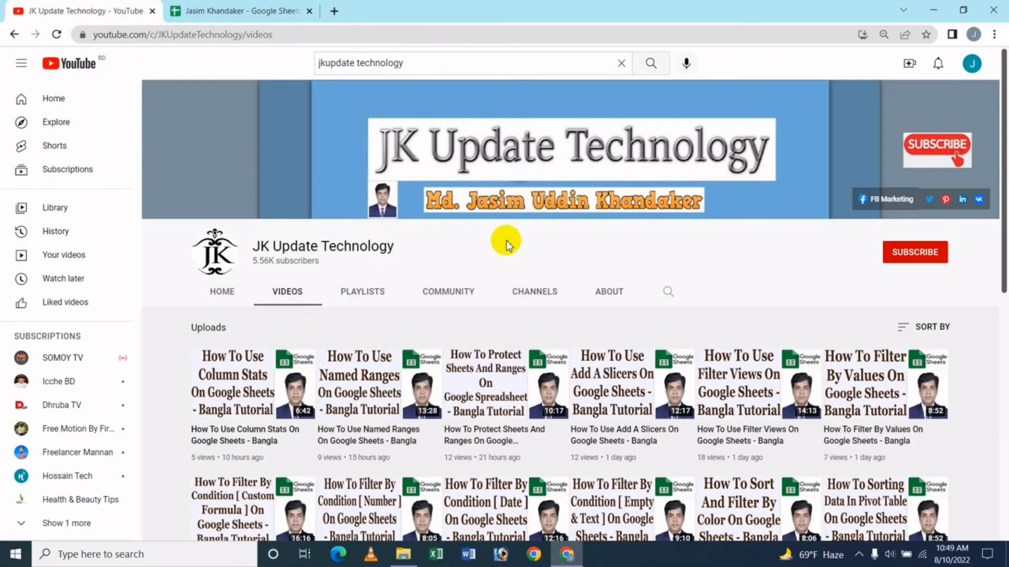